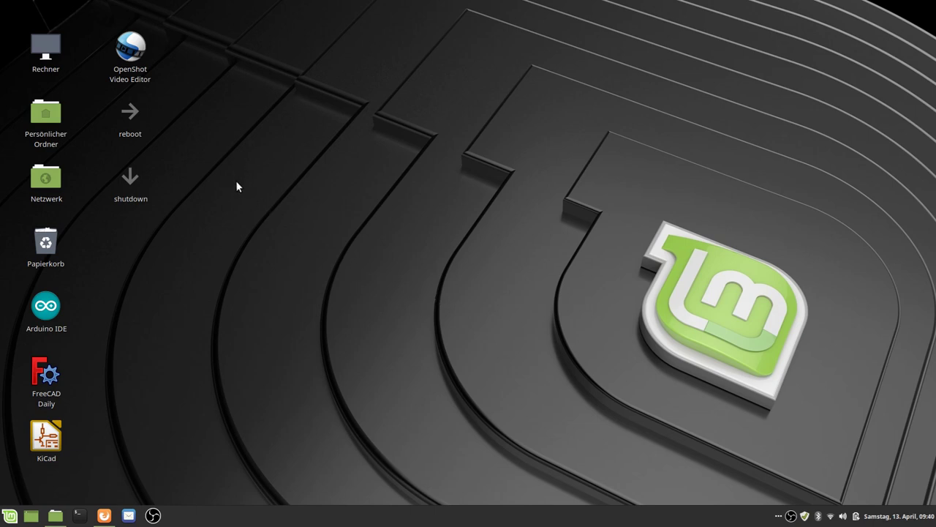
Open the personal home folder, then hide and restore the sidebar and check its display options
double_click(61, 130)
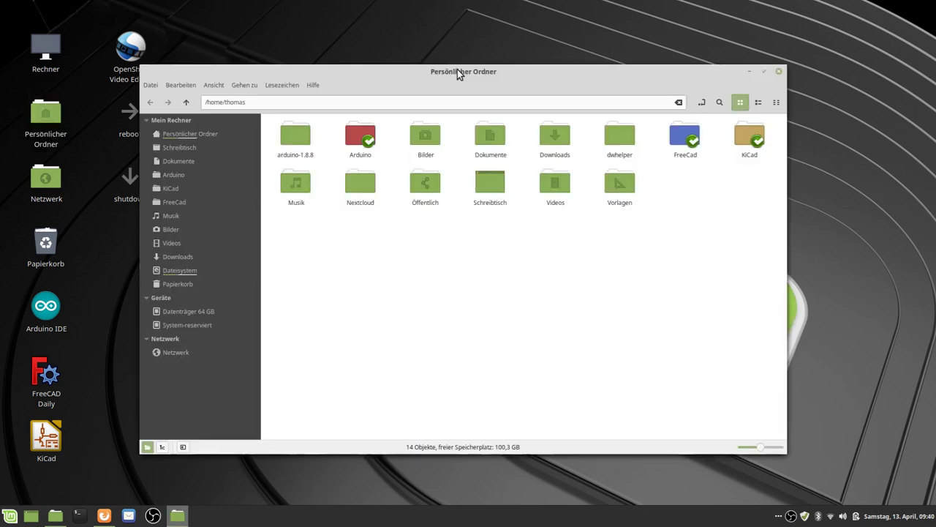
drag(457, 69, 499, 80)
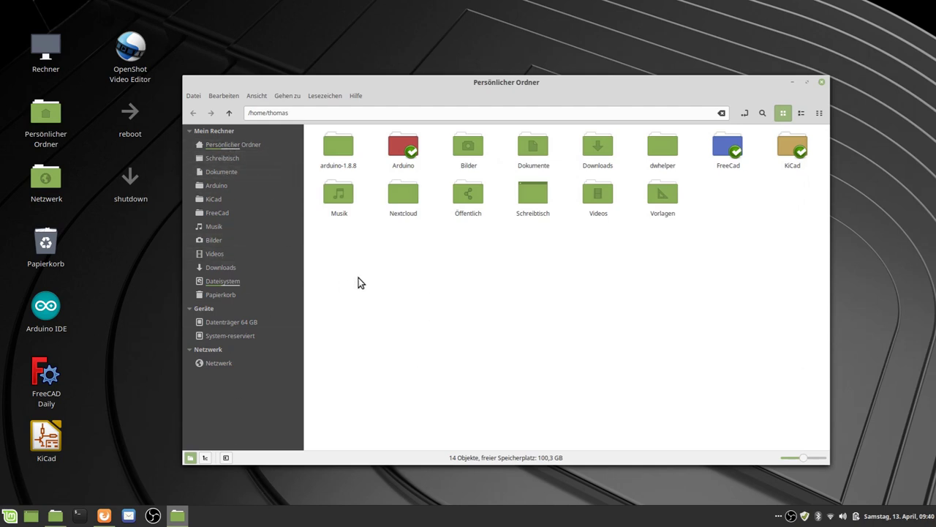
key(F9)
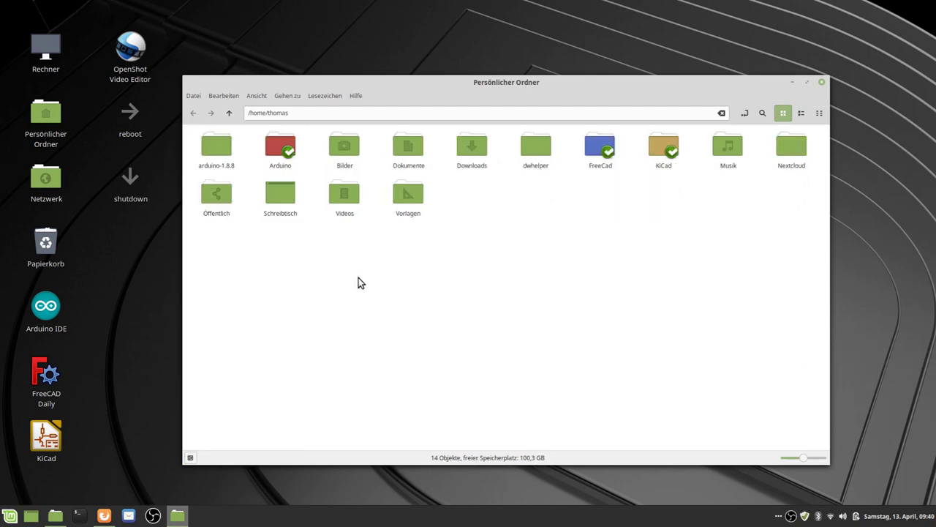
key(F9)
click(256, 96)
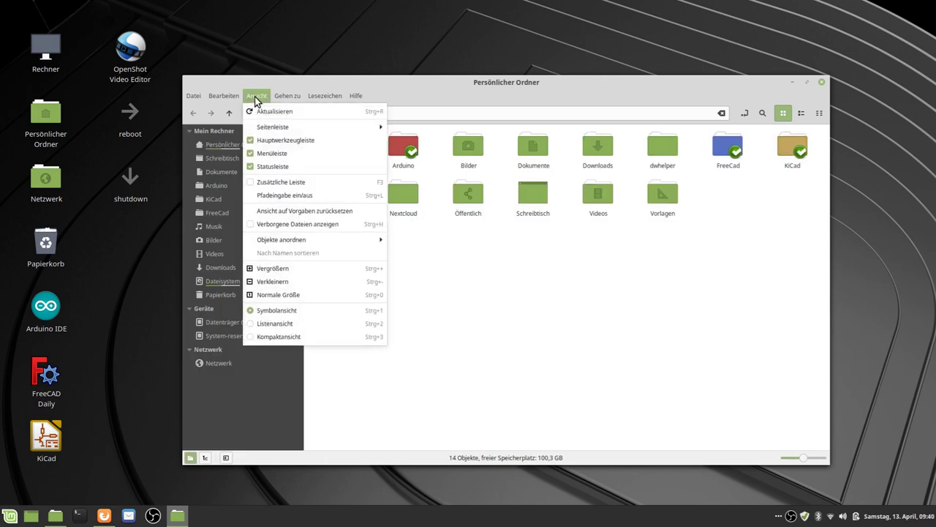
mouse_move(271, 132)
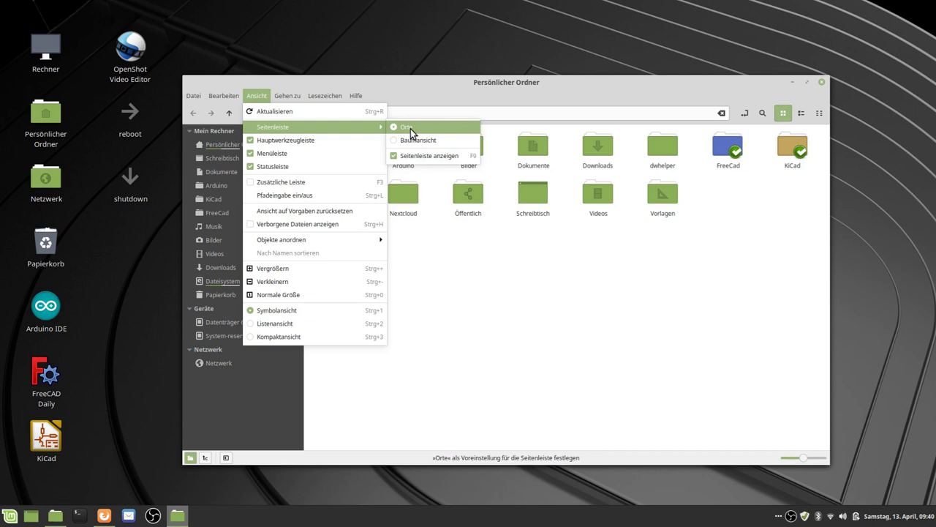
click(506, 282)
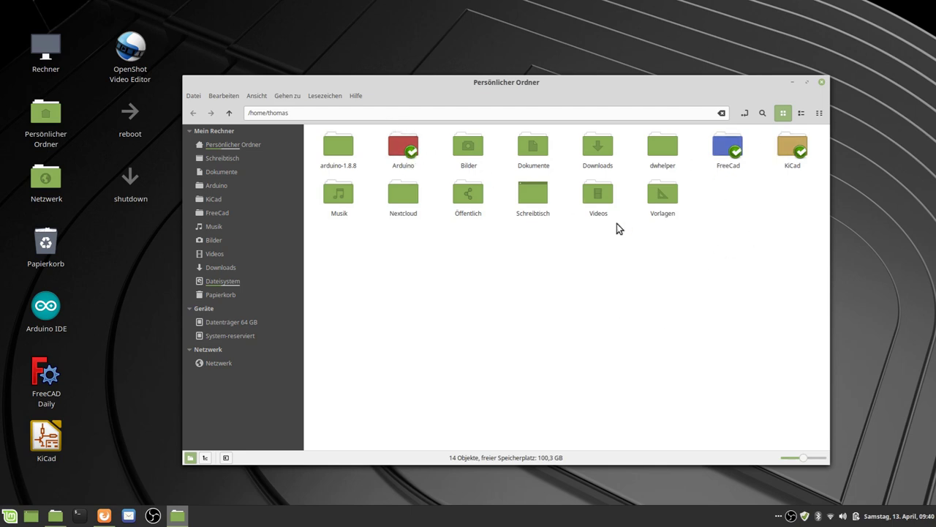
Create a new folder named kicad1 in the home folder
right_click(706, 235)
click(742, 244)
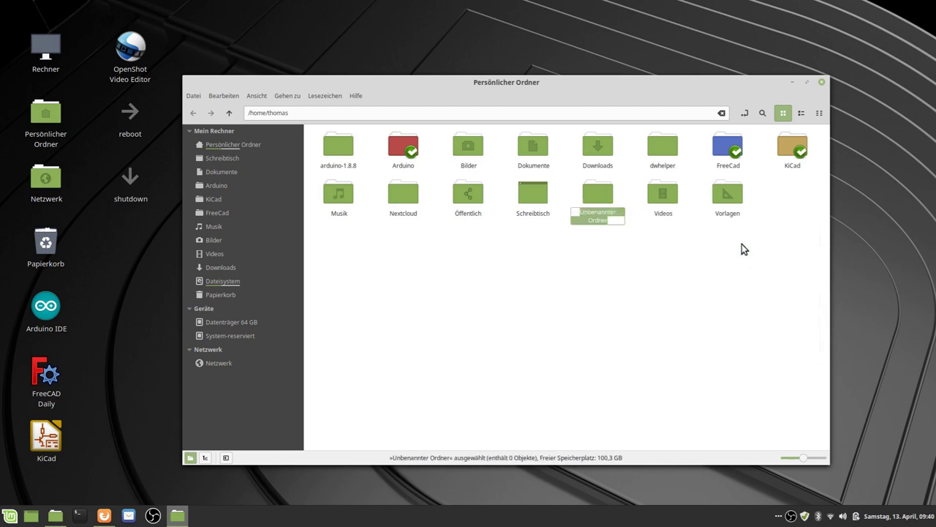
text(ki)
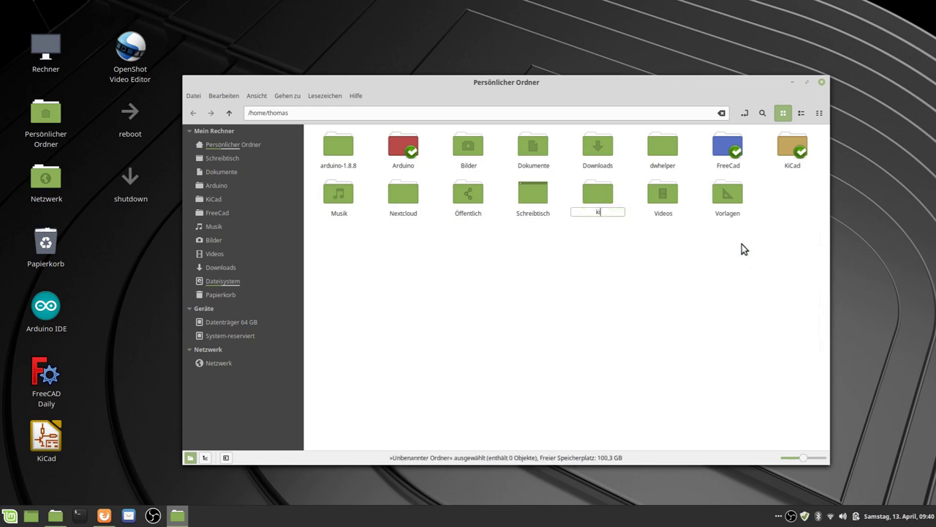
text(cad1)
key(Return)
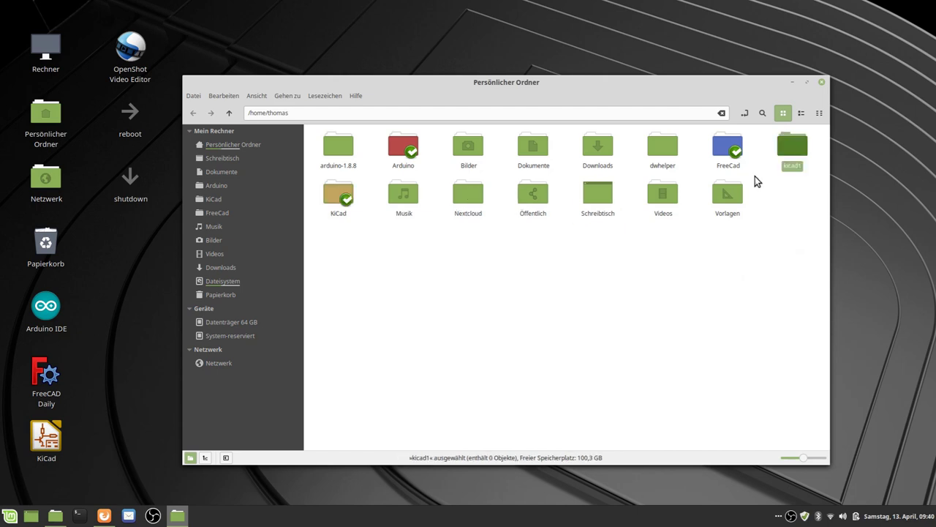
click(788, 238)
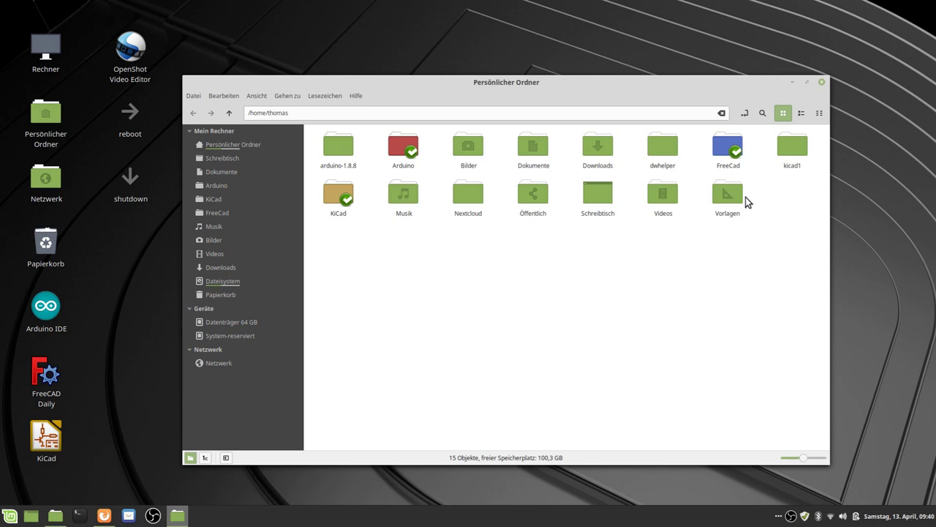
Change the colour of the kicad1 folder to pink
right_click(793, 147)
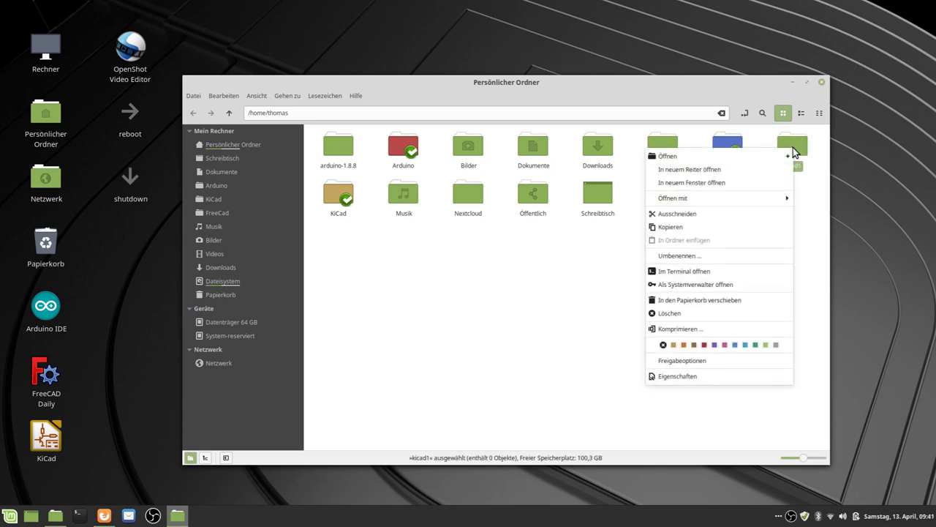
click(727, 346)
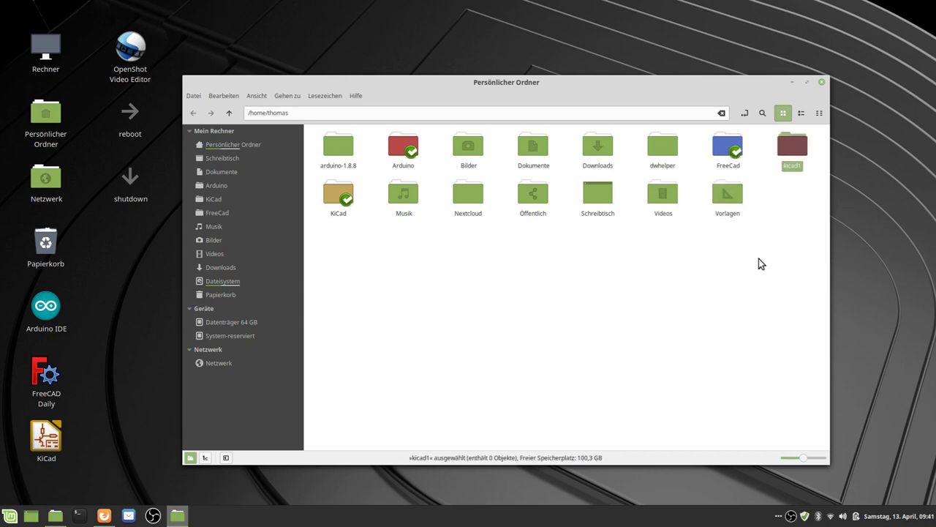
click(800, 251)
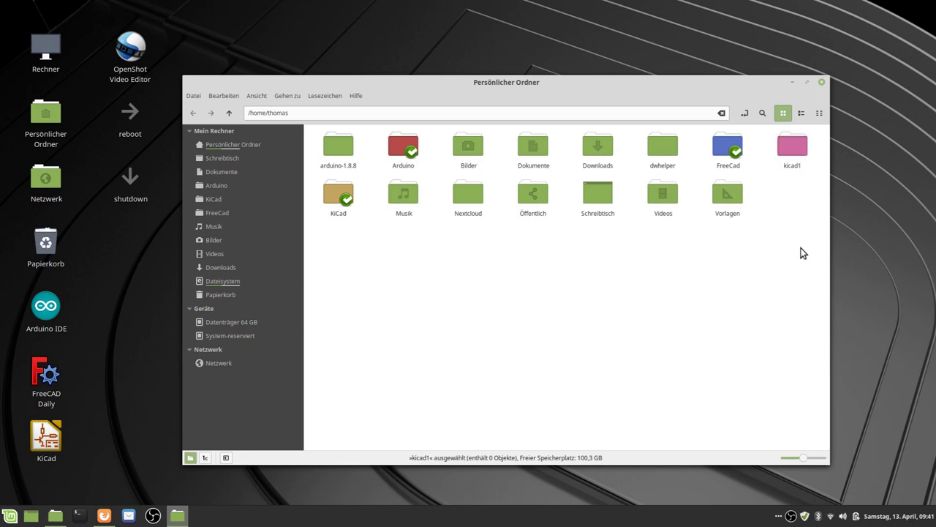
Assign the "Wichtig" emblem to the kicad1 folder in its properties
right_click(791, 157)
click(715, 383)
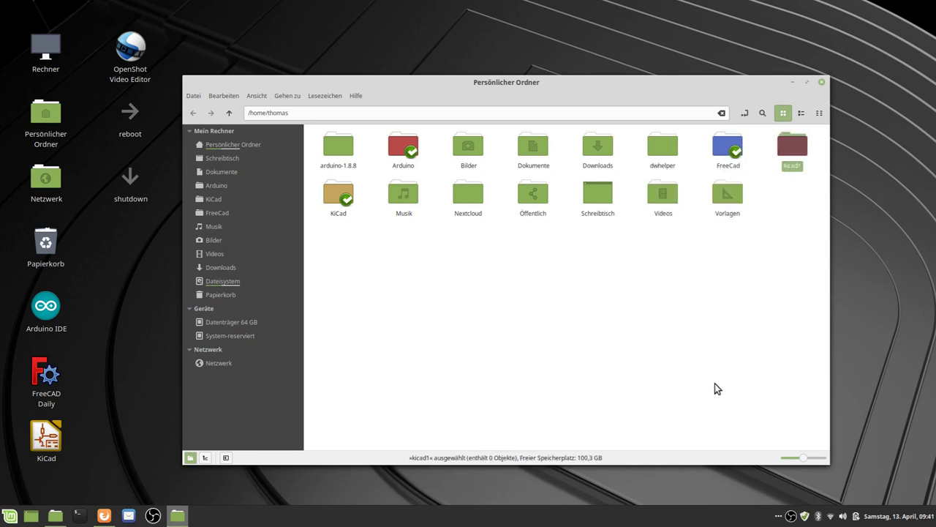
click(479, 154)
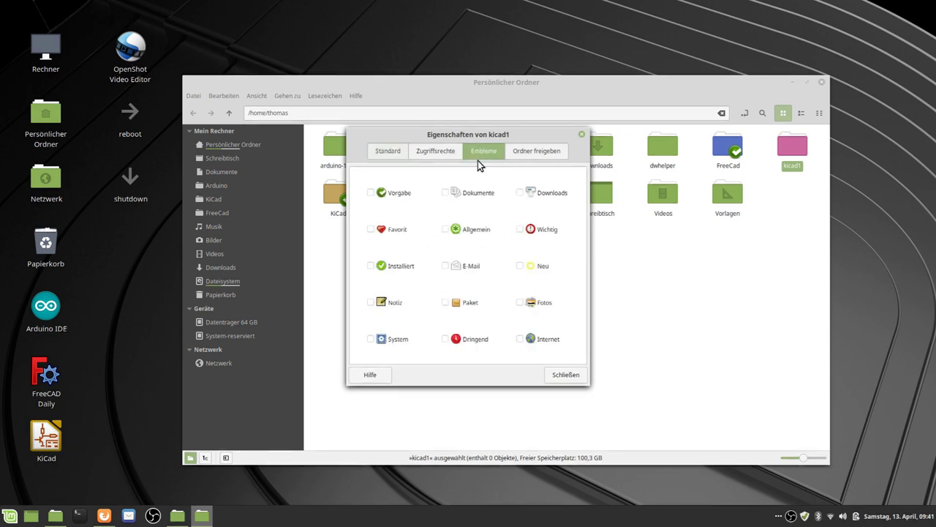
click(545, 230)
click(557, 373)
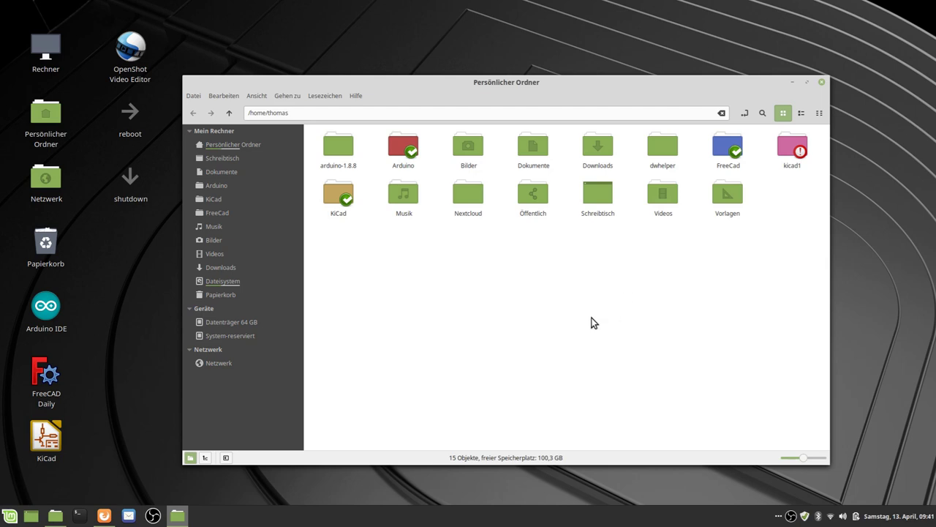
Look inside the kicad1 folder, return to the home folder and bookmark kicad1 in the sidebar between Arduino and KiCad
double_click(794, 152)
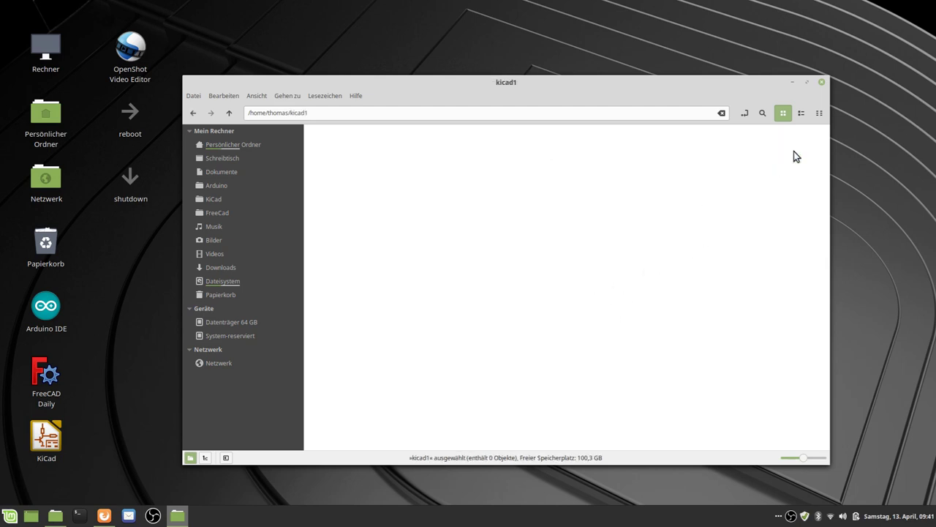
click(224, 110)
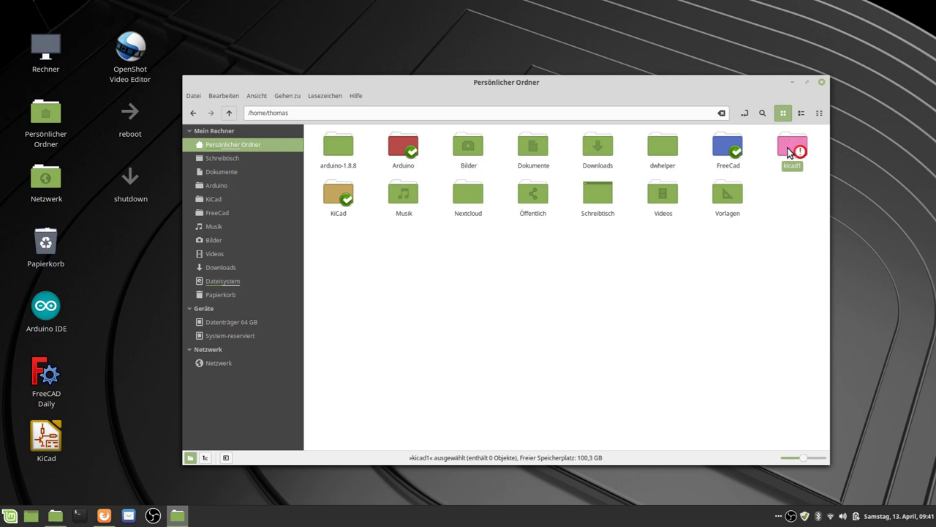
drag(790, 152, 227, 194)
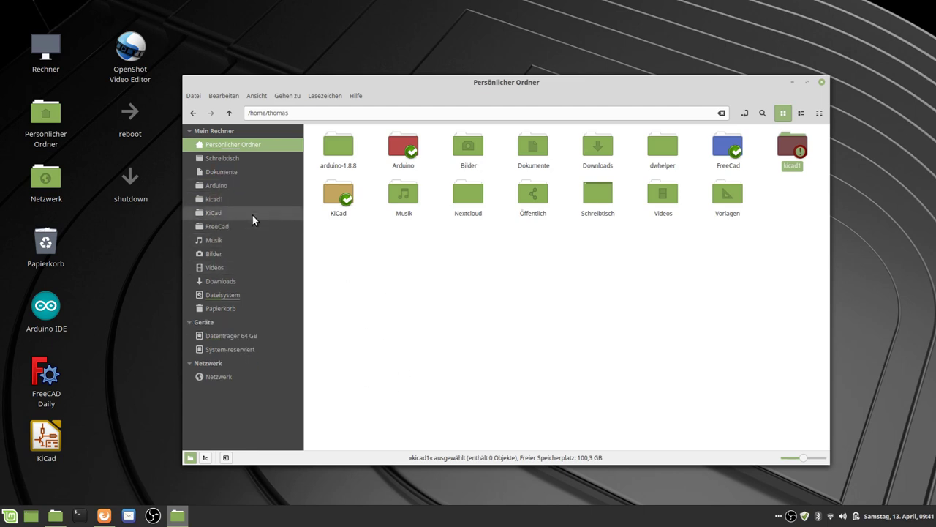
Browse the contents of the Videos, kicad1, KiCad and FreeCad folders, and return to the home folder
double_click(660, 202)
scroll(629, 275, down, 4)
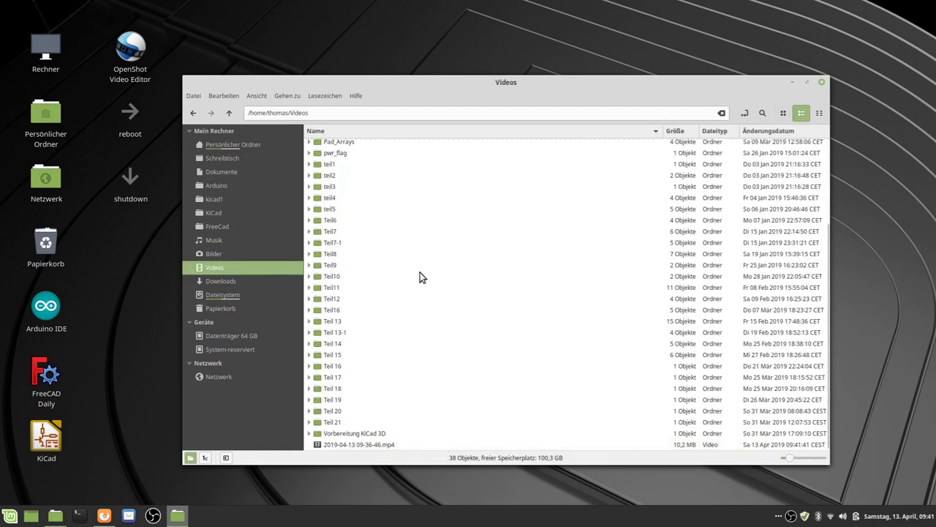
click(242, 198)
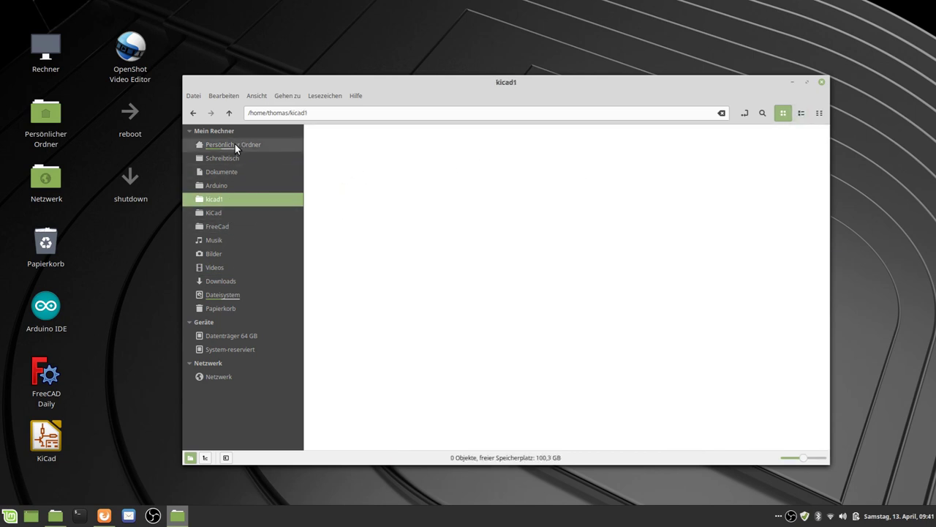
click(209, 214)
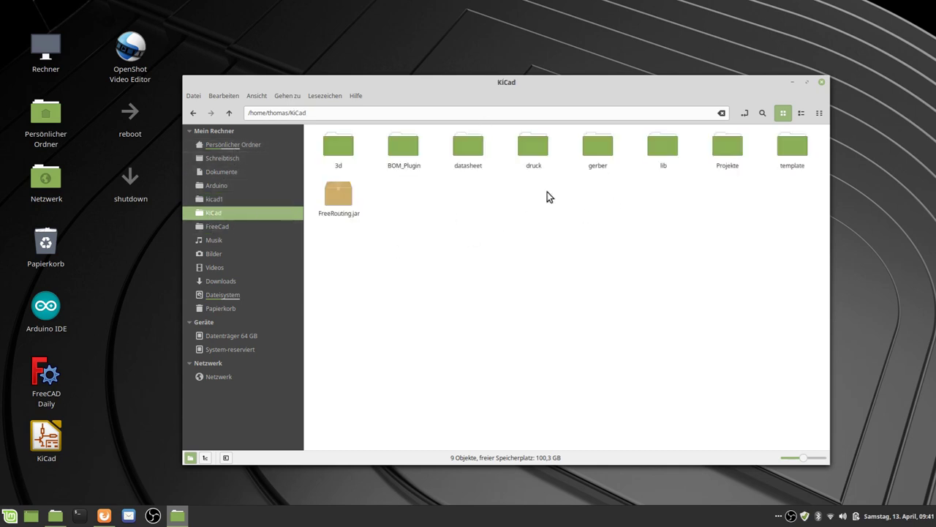
click(241, 228)
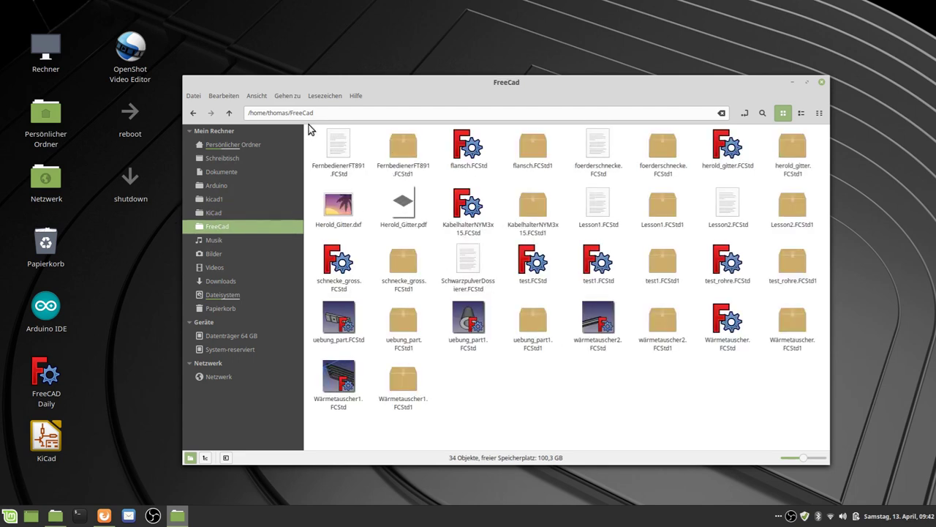
click(225, 115)
click(226, 115)
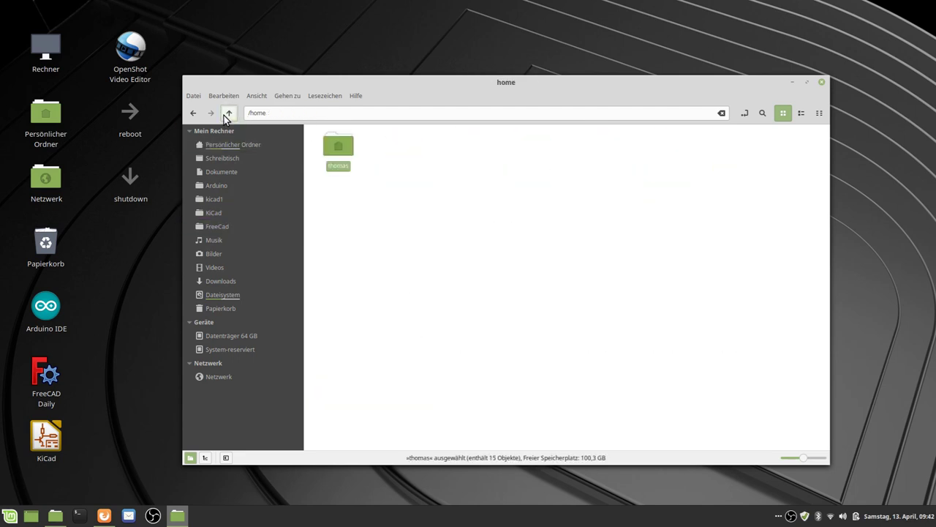
double_click(337, 153)
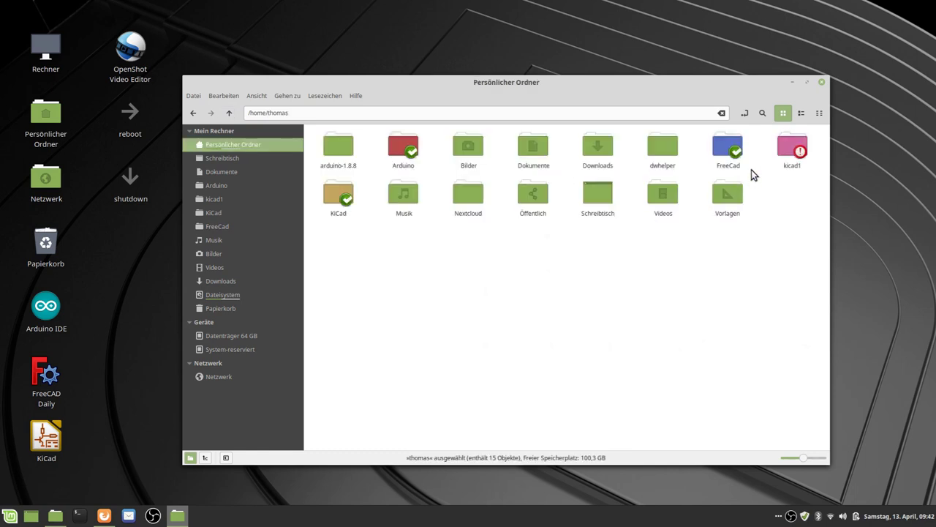
Delete the kicad1 folder and remove its bookmark from the sidebar
click(783, 152)
key(Delete)
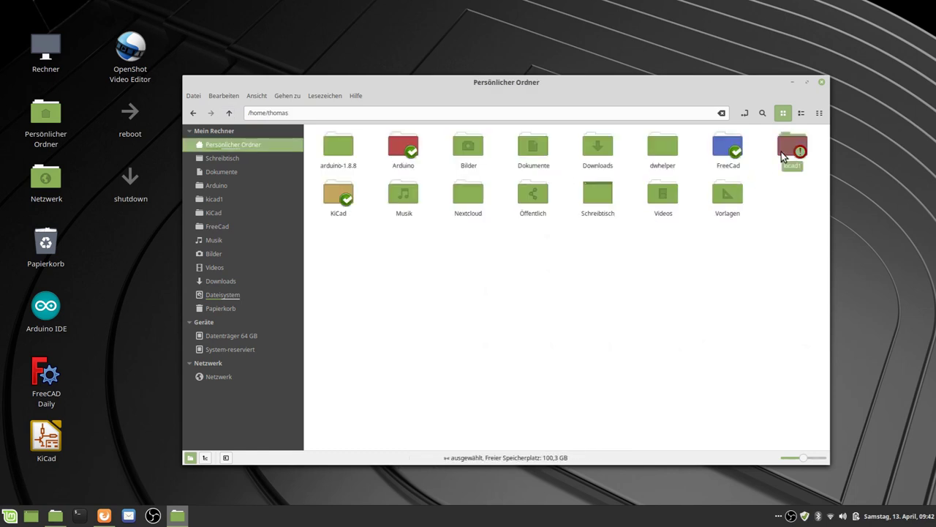
click(216, 197)
click(424, 281)
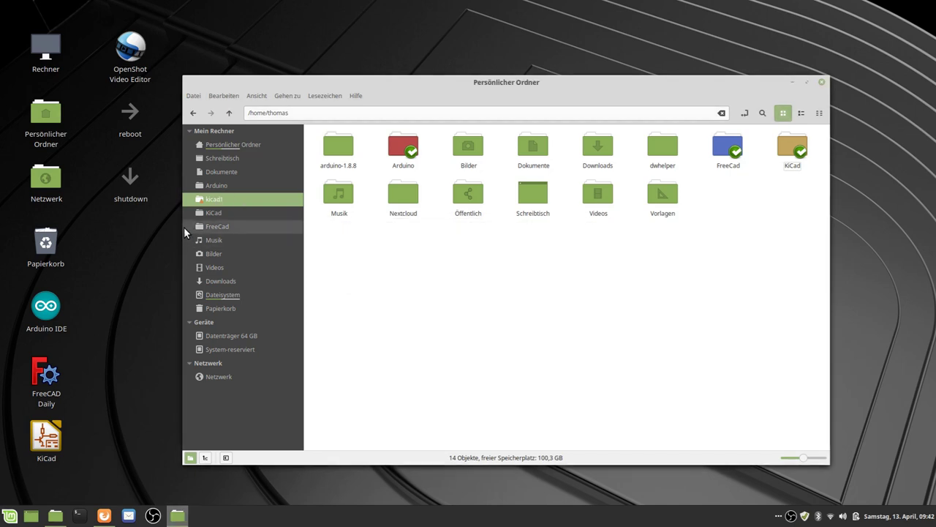
right_click(198, 204)
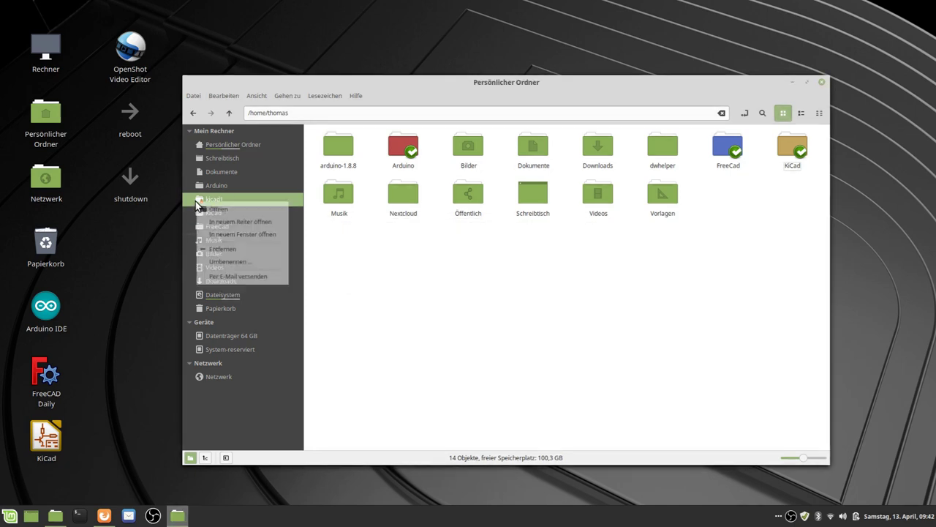
click(256, 249)
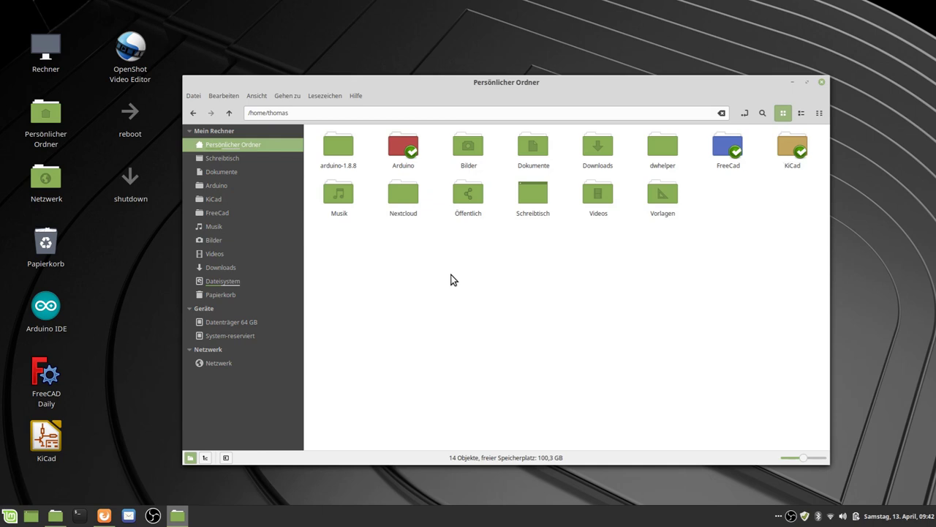
Open the KiCad folder, view the PDF files in its datasheet subfolder and return to the KiCad folder
click(786, 154)
double_click(787, 145)
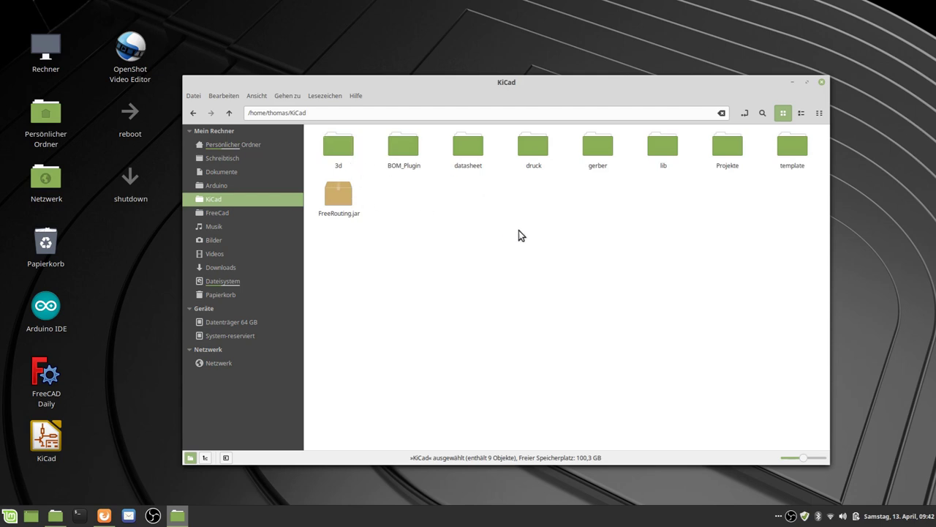
double_click(463, 149)
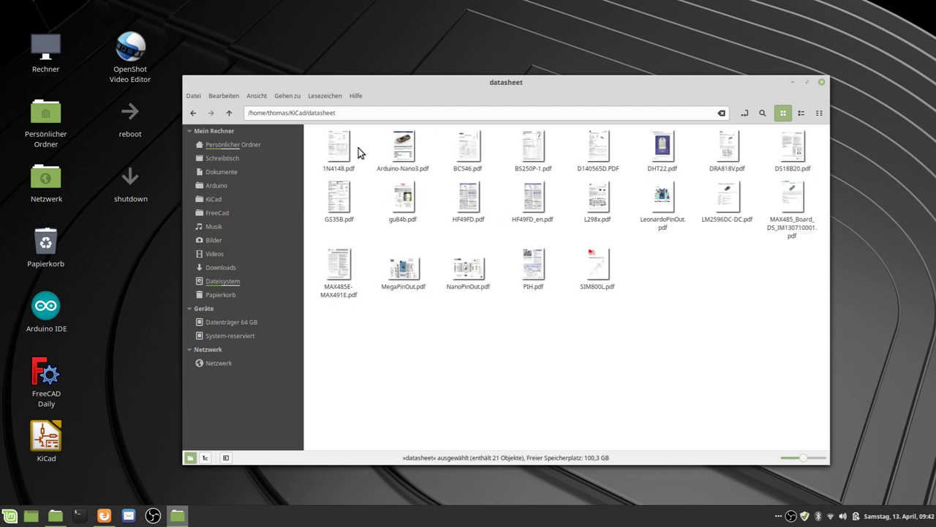
click(228, 113)
click(571, 281)
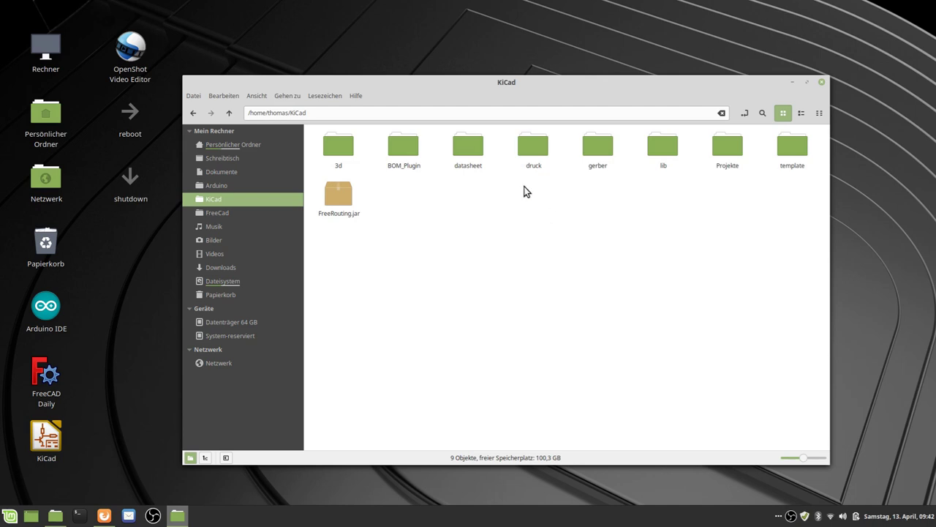
View the board PDF files in the gerber subfolder and return to the KiCad folder
double_click(598, 148)
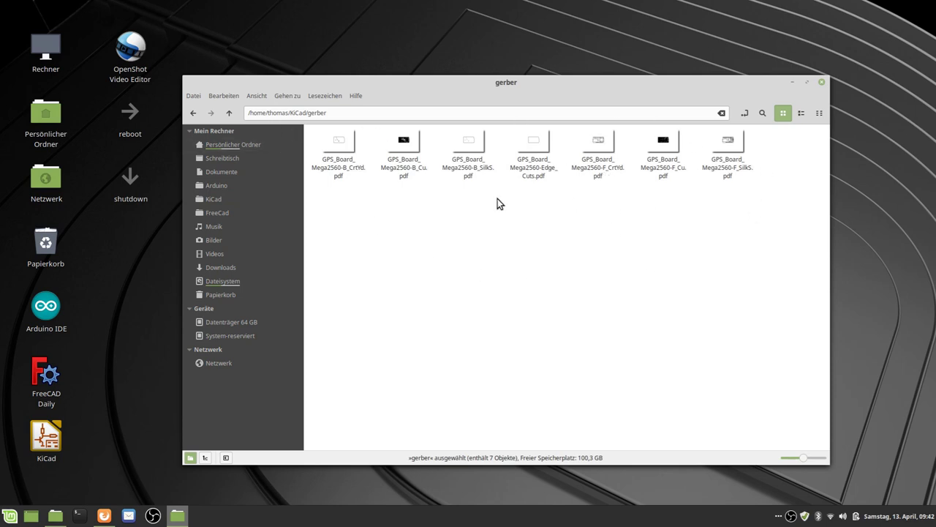
click(229, 114)
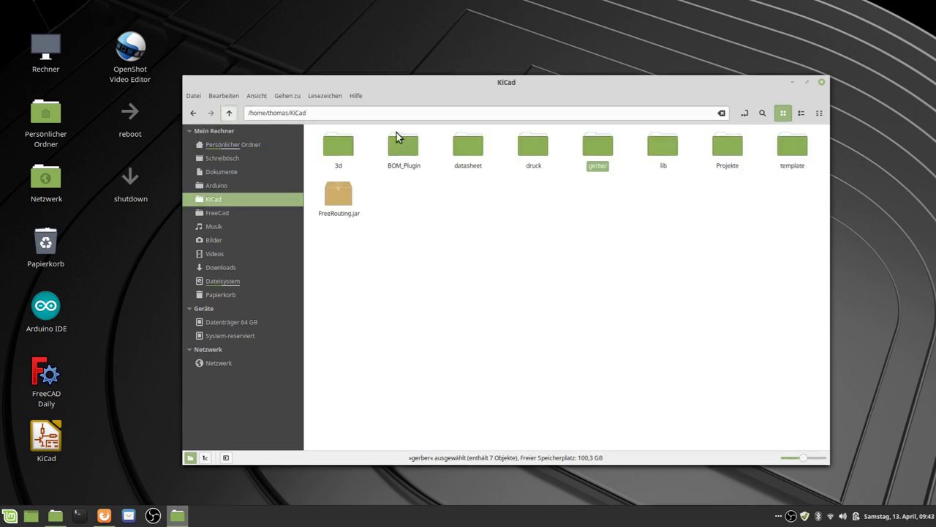
click(594, 188)
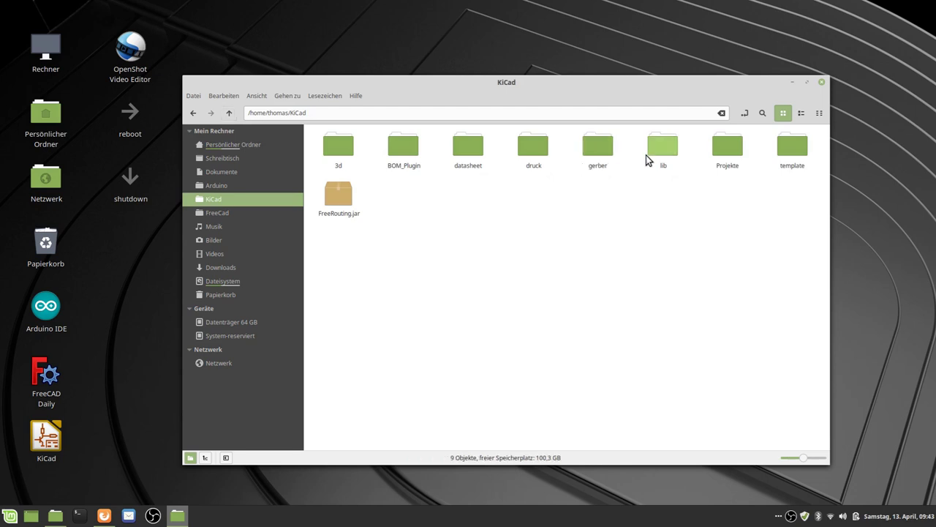
Open the lib subfolder, look through its footprint and symbol library files and return to the KiCad folder
click(664, 148)
double_click(665, 149)
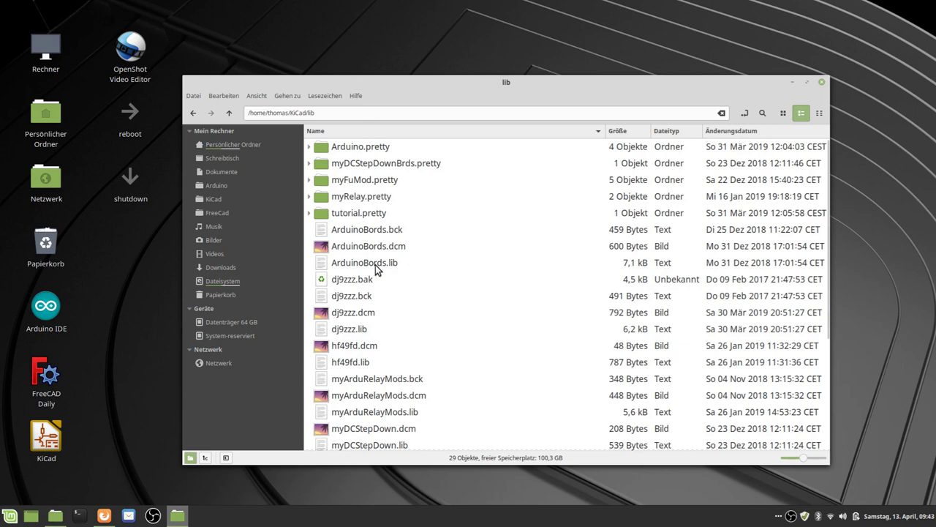
scroll(376, 265, down, 5)
scroll(375, 264, up, 4)
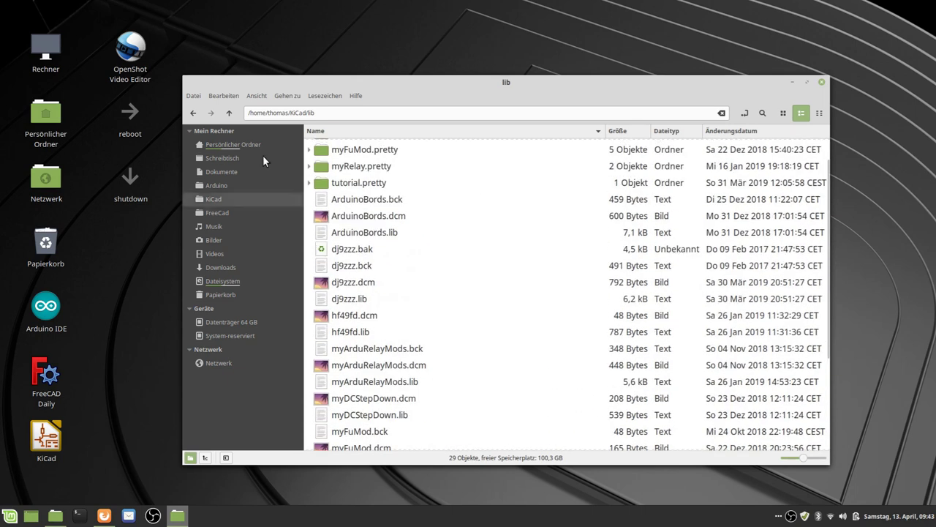
click(228, 114)
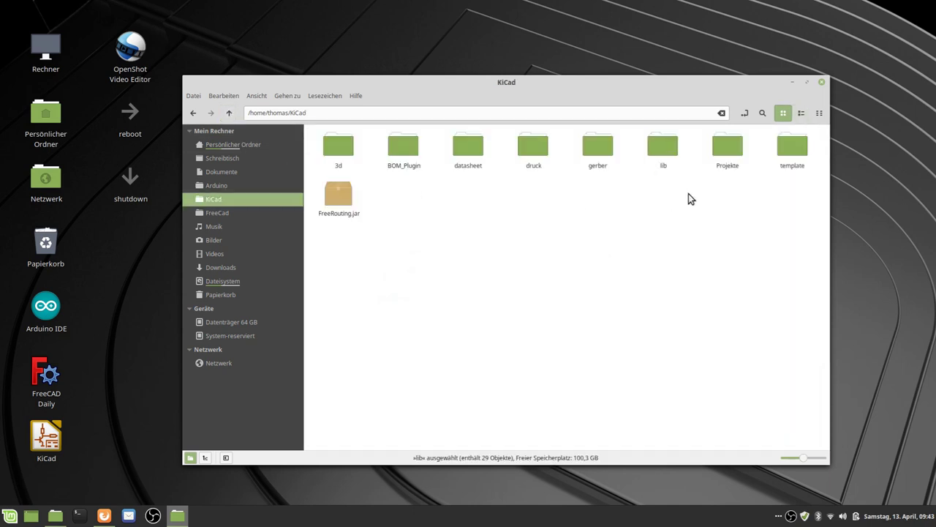
Open the Projekte subfolder, view the project folders and files in it and return to the KiCad folder
double_click(719, 161)
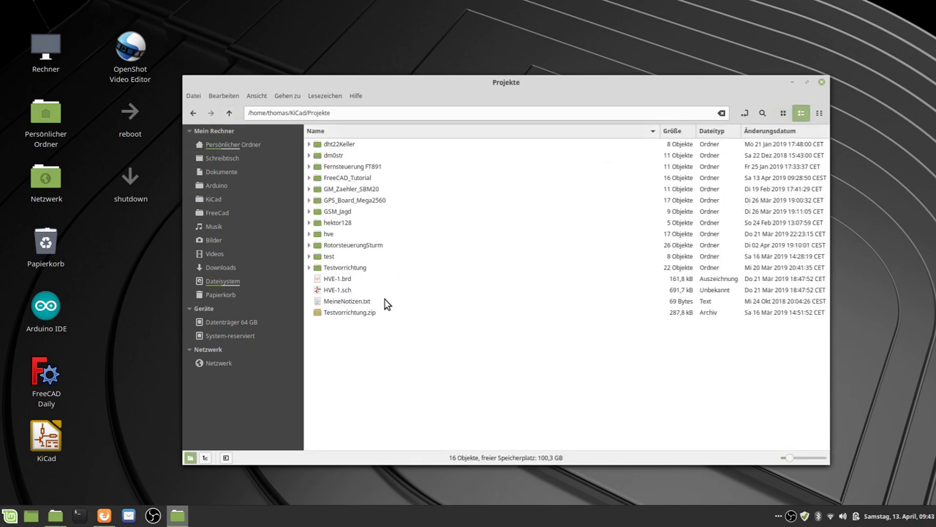
right_click(374, 374)
click(353, 380)
click(227, 114)
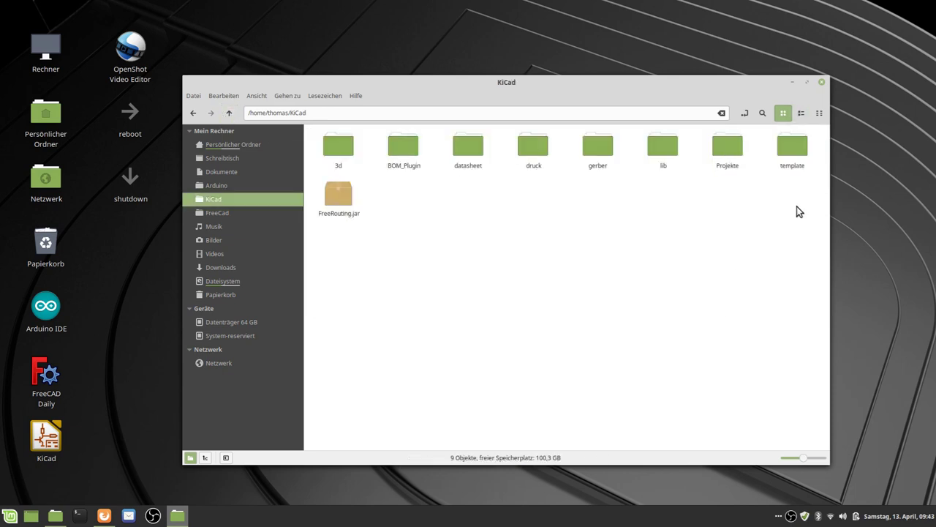
View the contents of the Gundvorlage folder inside template, return to the KiCad folder and close the file manager window
double_click(790, 149)
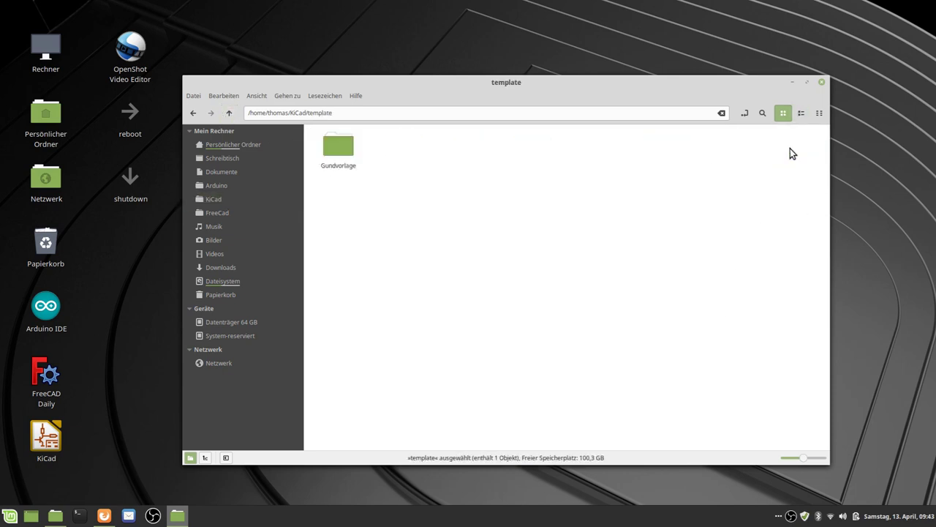
double_click(338, 149)
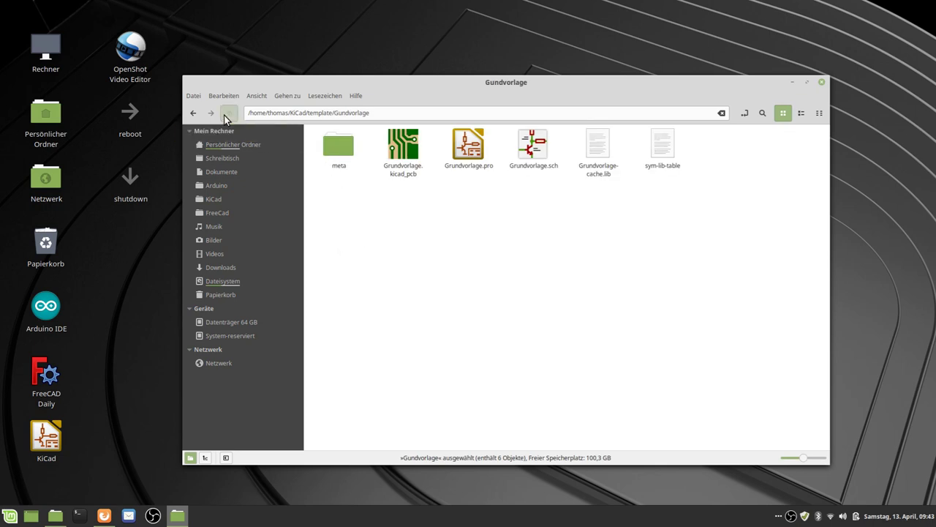
click(226, 115)
click(226, 114)
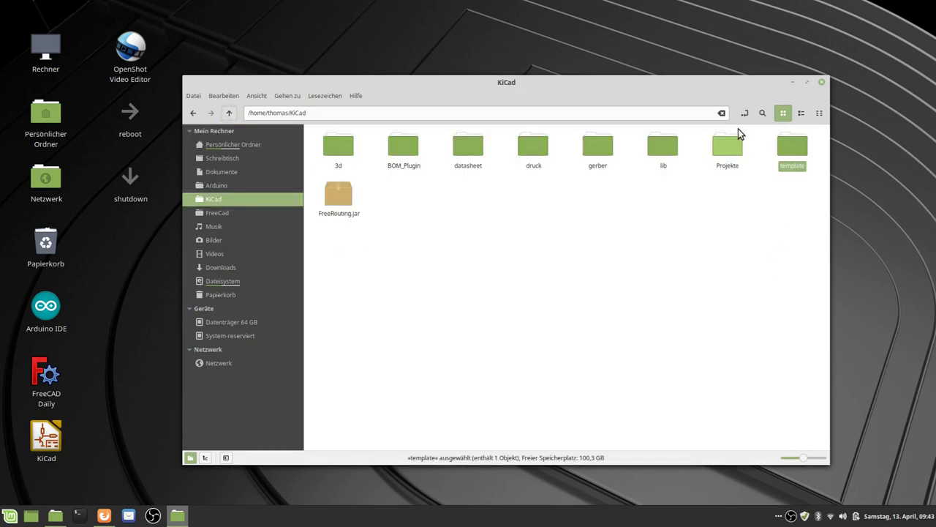
click(771, 247)
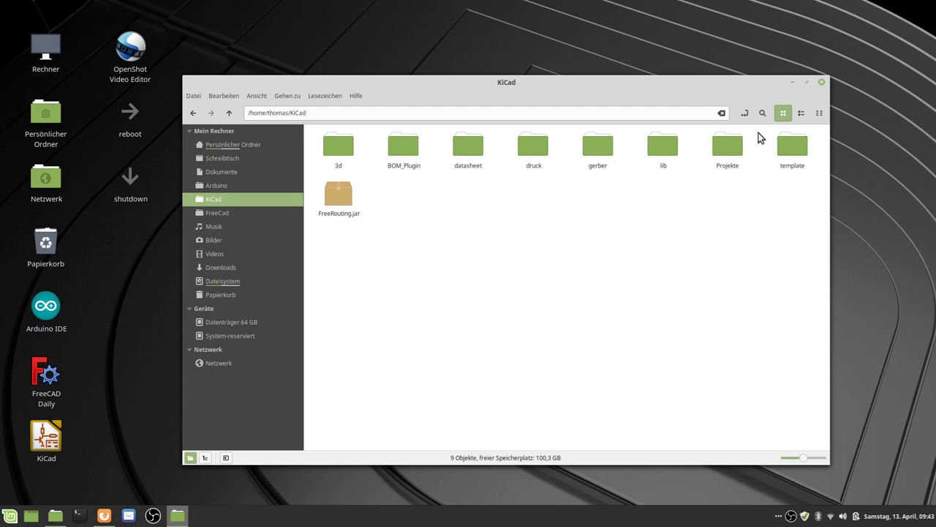
click(821, 81)
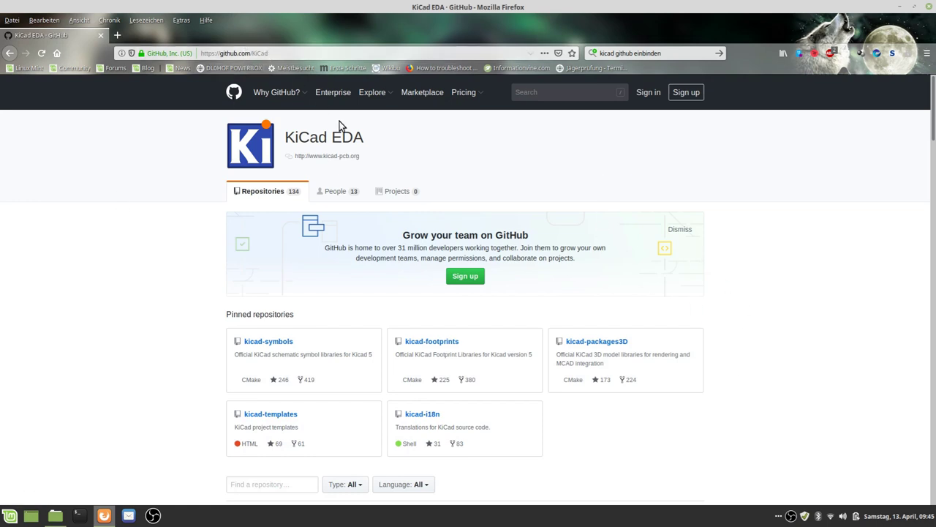
In Firefox, look over the KiCad EDA page on GitHub and open the pinned kicad-footprints repository
click(530, 93)
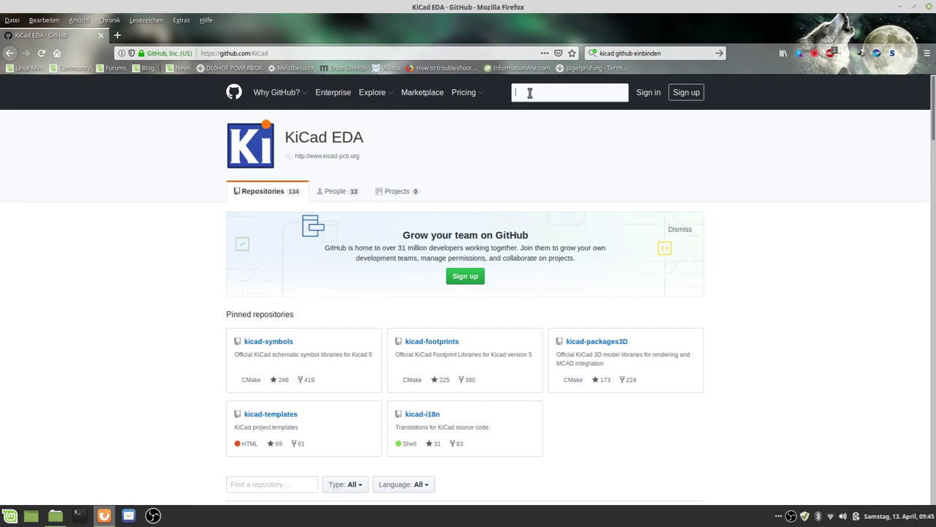
click(295, 54)
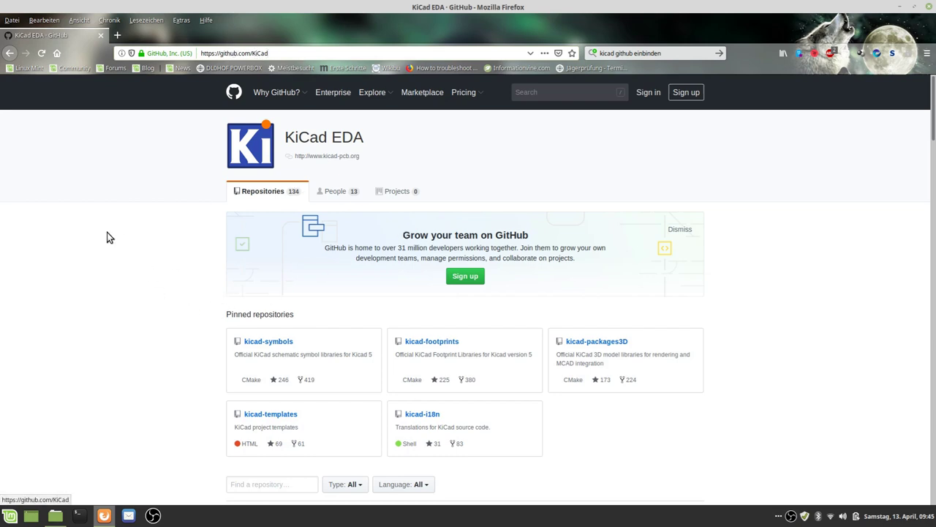
scroll(107, 234, down, 6)
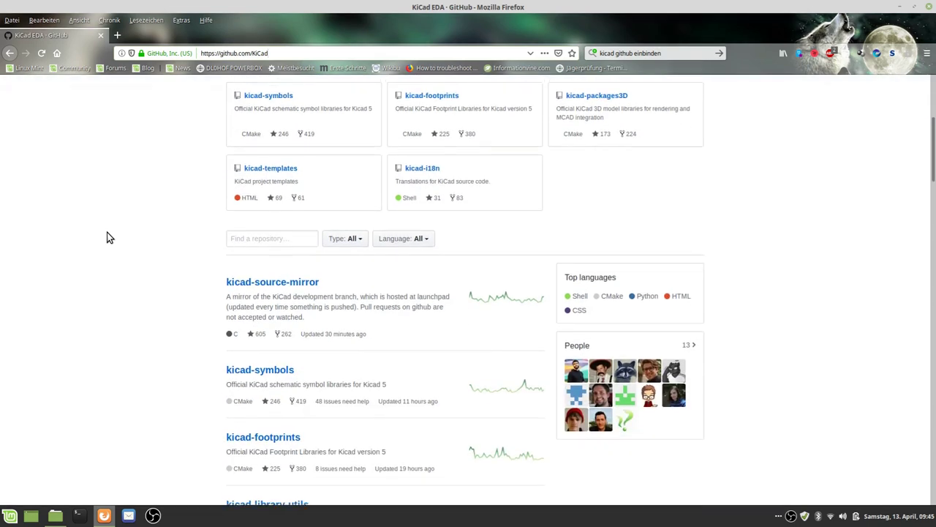
scroll(107, 234, up, 5)
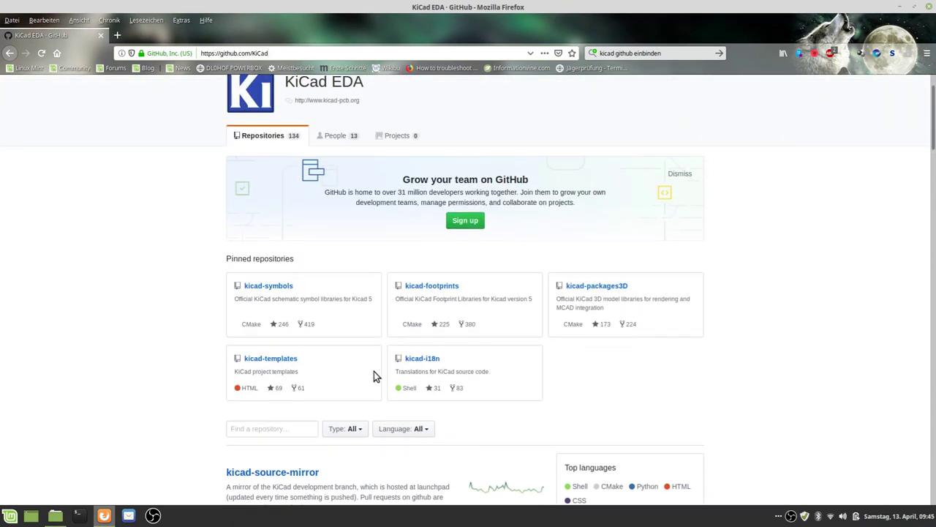
click(451, 287)
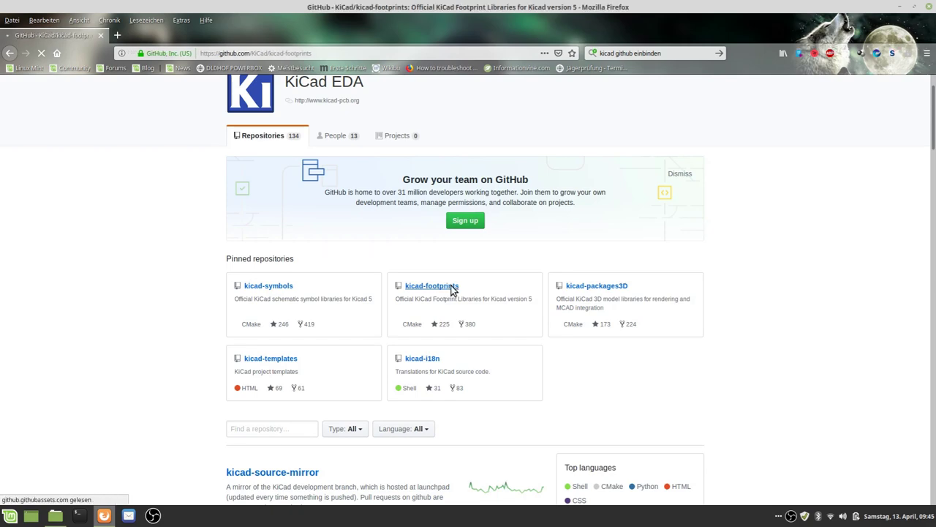
Look through the list of .pretty footprint library folders in the kicad-footprints repository and return to its beginning
scroll(132, 296, down, 5)
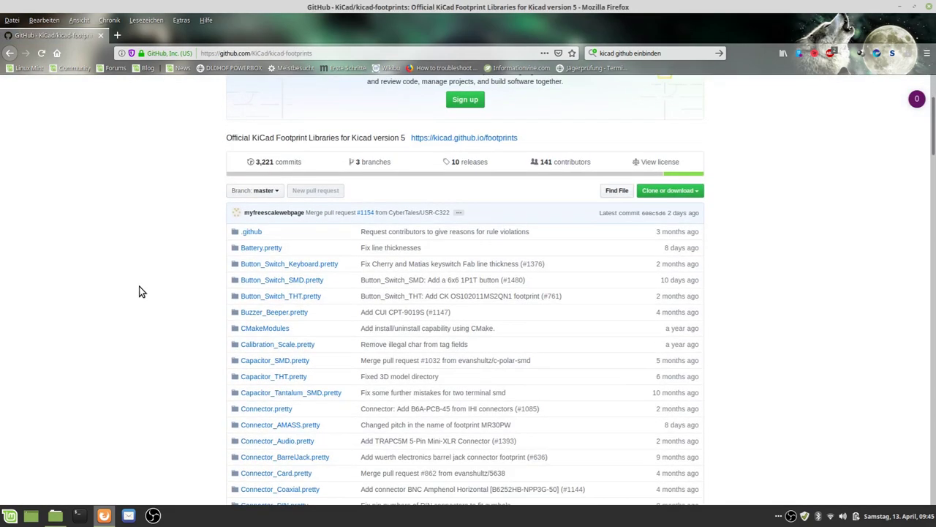
scroll(141, 290, down, 8)
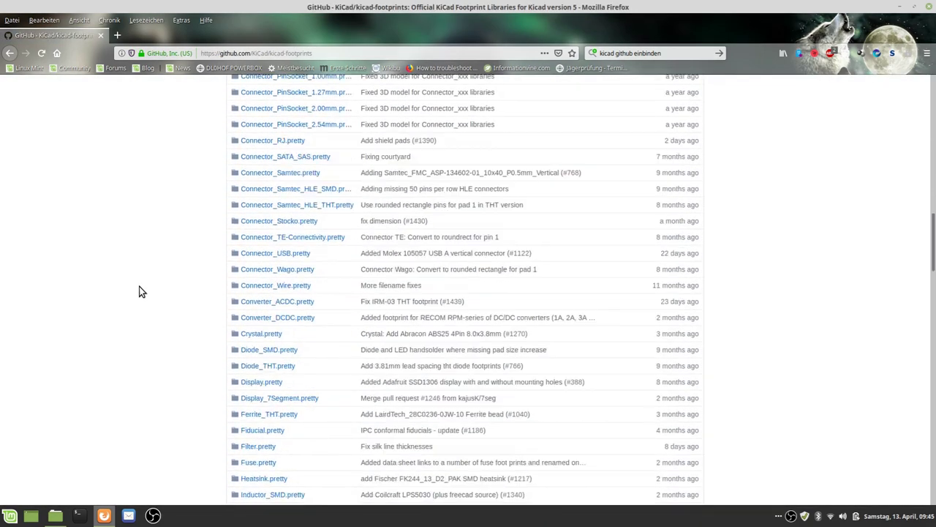
scroll(142, 291, down, 9)
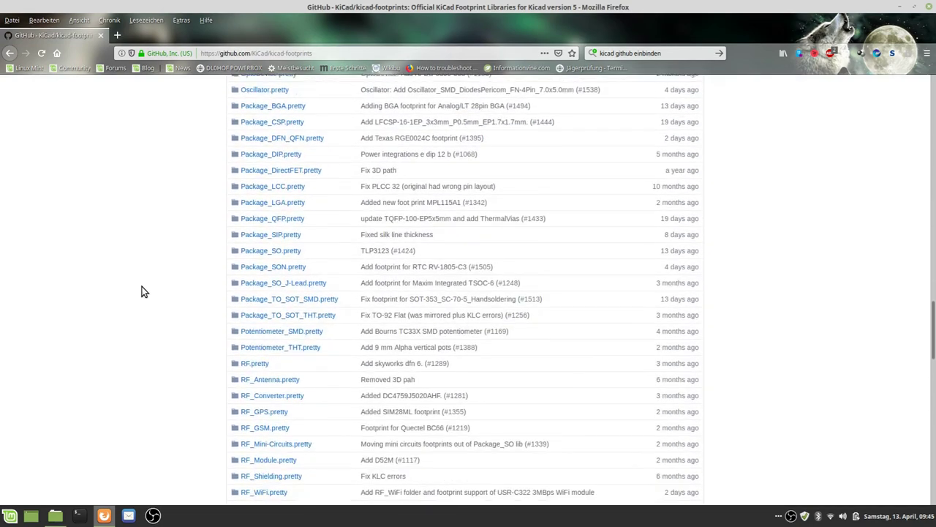
scroll(144, 291, down, 8)
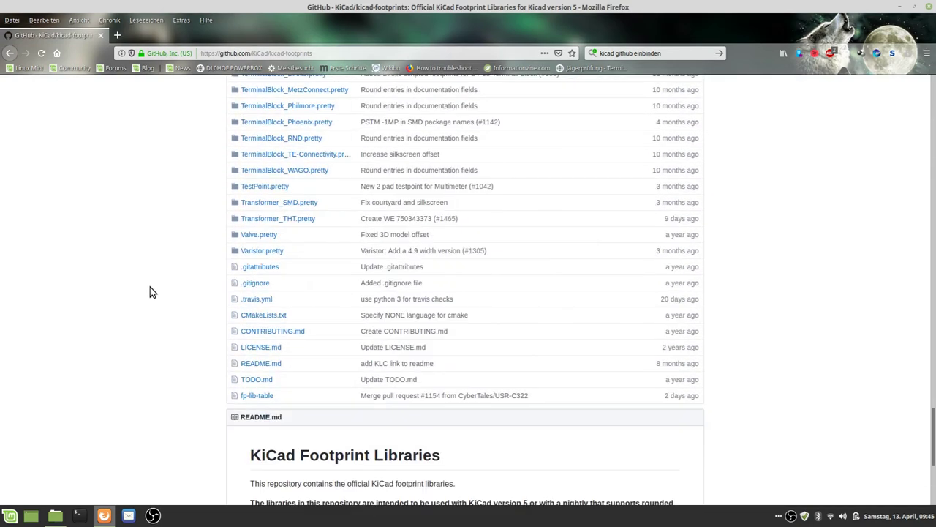
scroll(150, 292, up, 10)
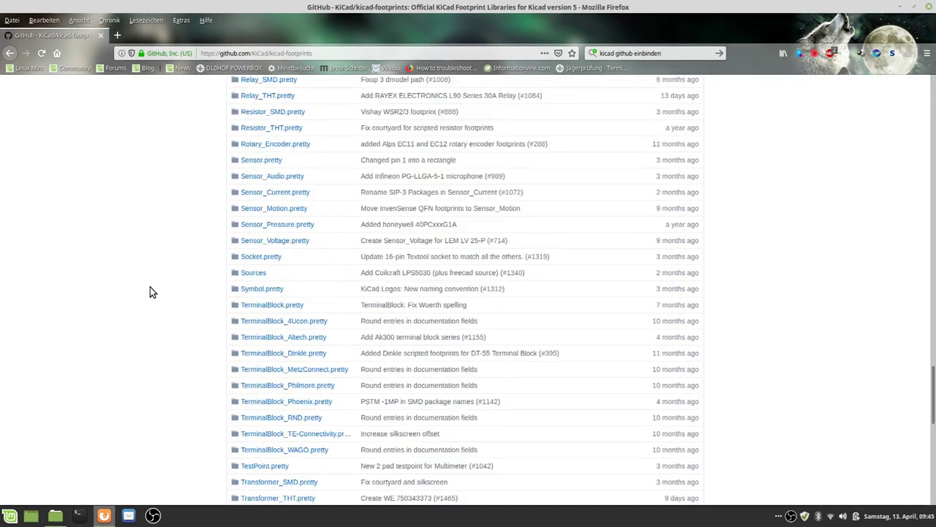
scroll(184, 262, up, 6)
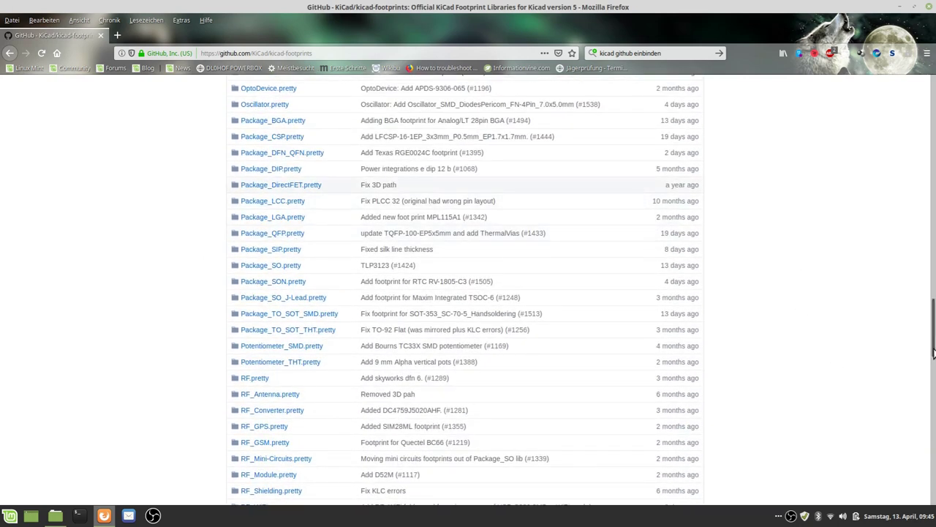
scroll(934, 326, up, 4)
drag(934, 319, 934, 125)
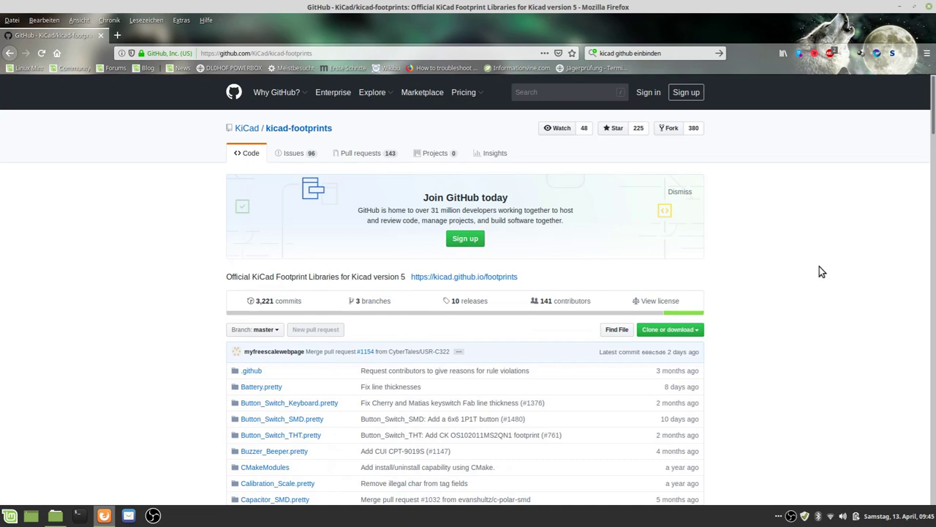
scroll(819, 267, down, 2)
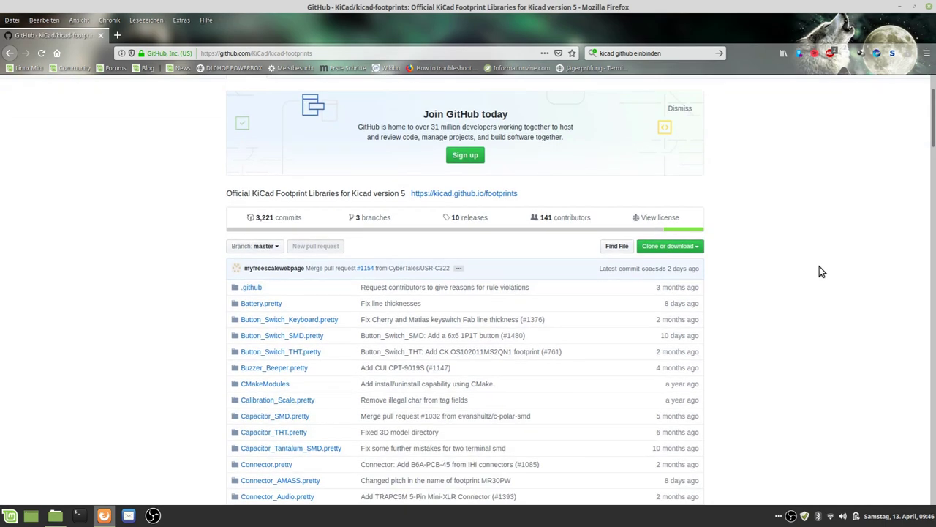
scroll(819, 266, down, 1)
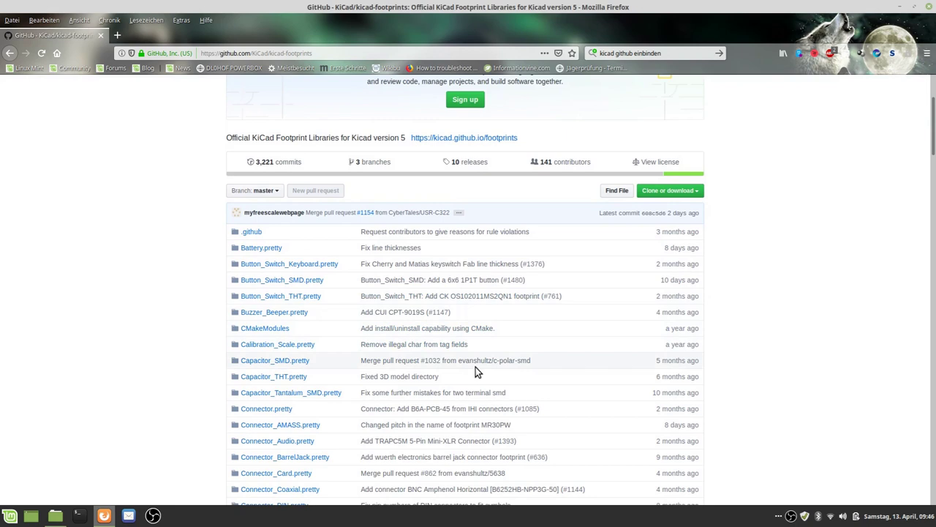
scroll(476, 369, up, 3)
scroll(163, 397, down, 2)
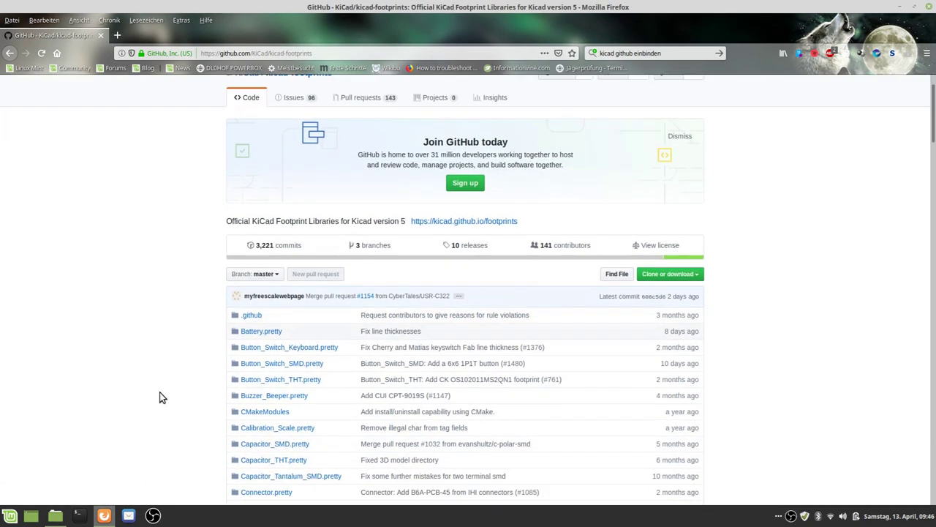
scroll(162, 397, up, 2)
scroll(163, 397, down, 4)
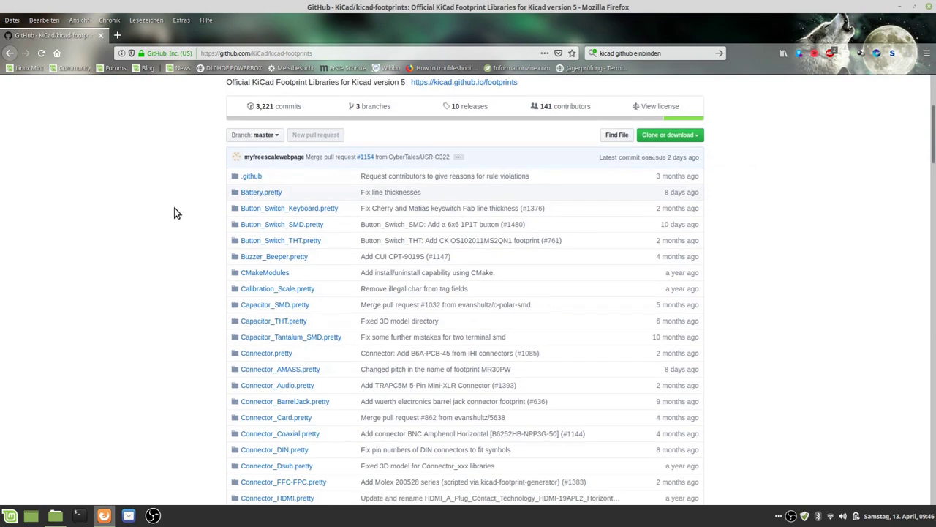
Highlight the repository's web address, view the Clone or download options and close them without downloading
click(351, 52)
click(351, 53)
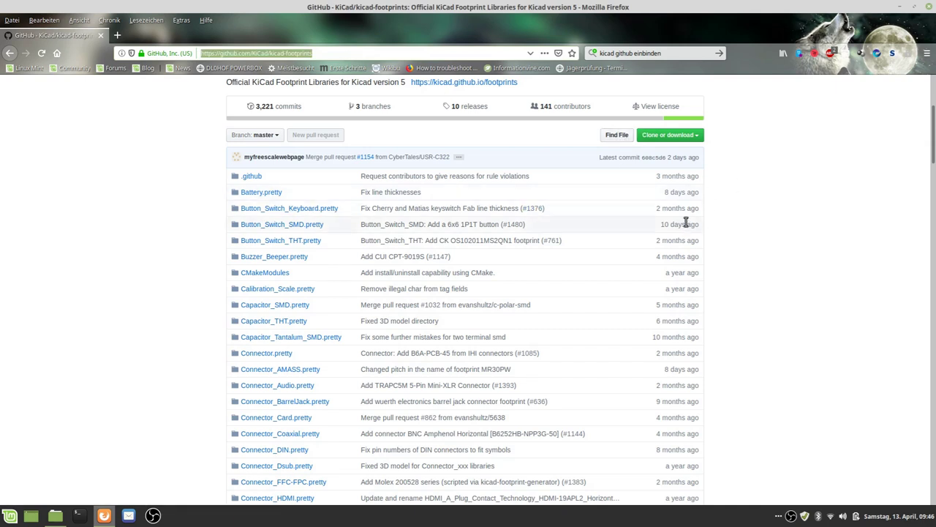
scroll(702, 205, up, 1)
click(690, 163)
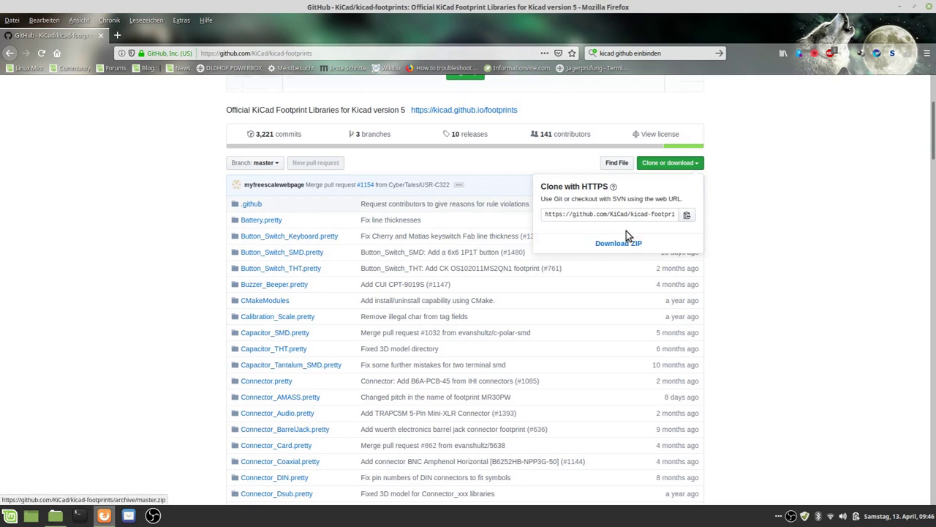
click(770, 216)
click(425, 53)
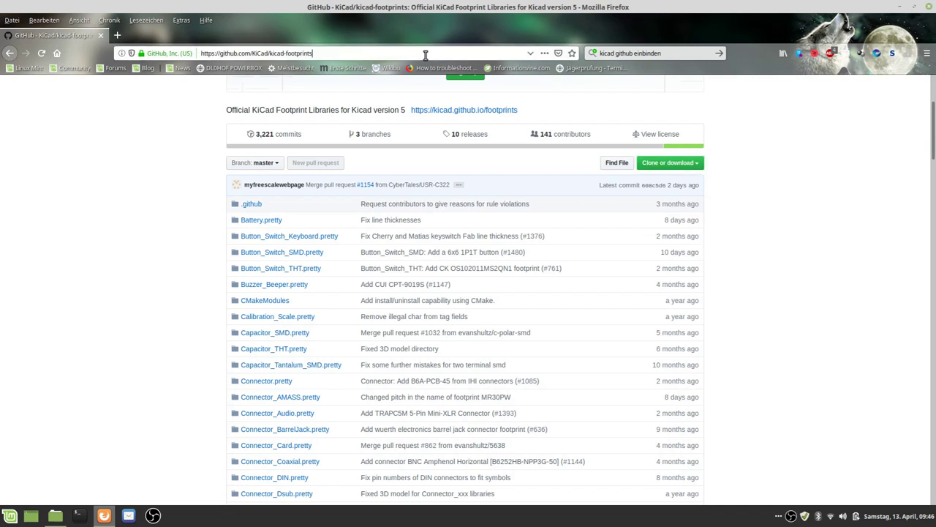
drag(312, 53, 174, 56)
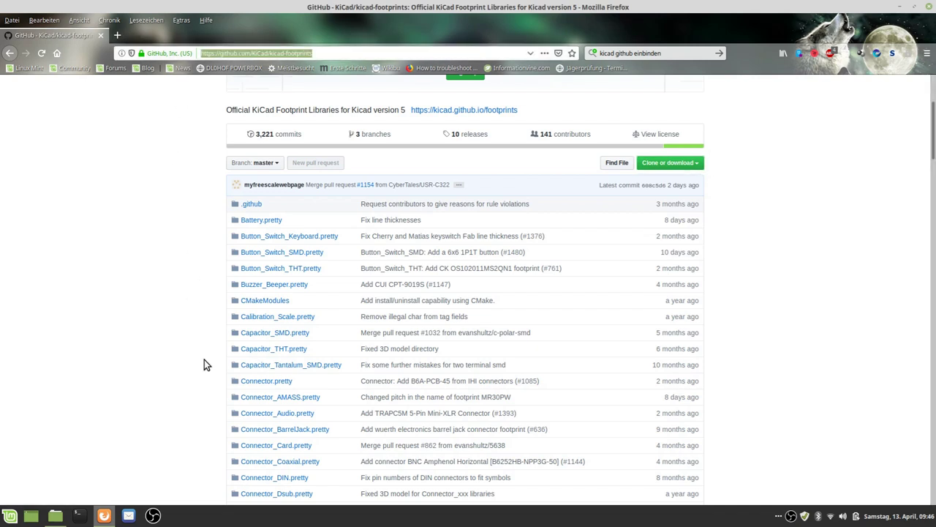
click(900, 7)
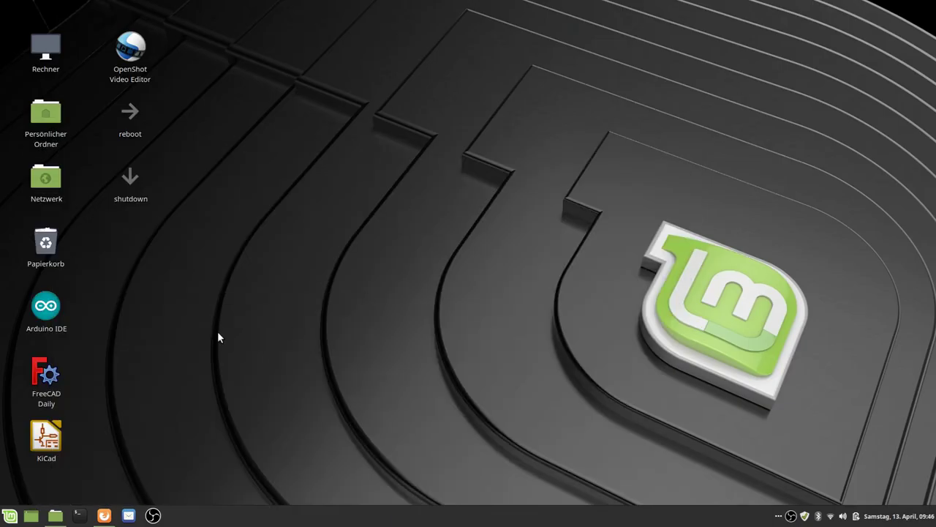
Start KiCad, open the footprint library manager and move its dialog toward the upper edge of the screen
double_click(47, 441)
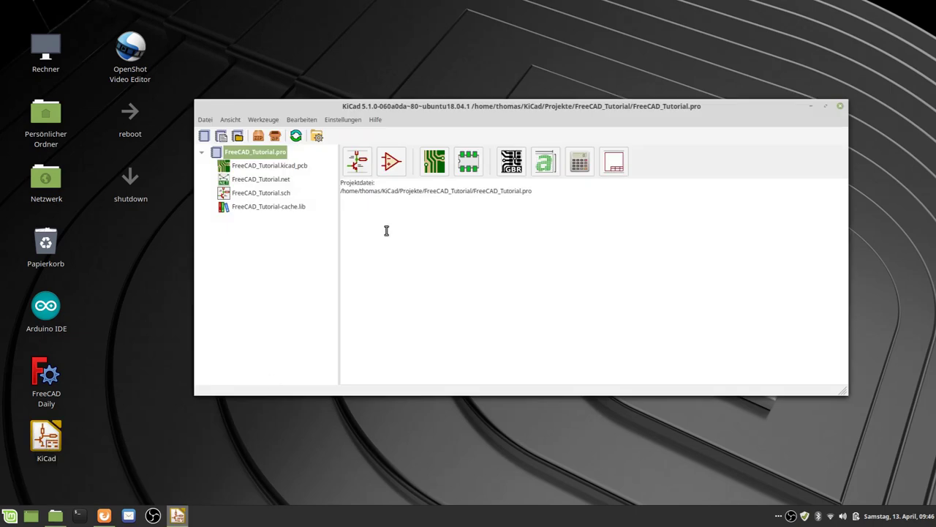
click(347, 120)
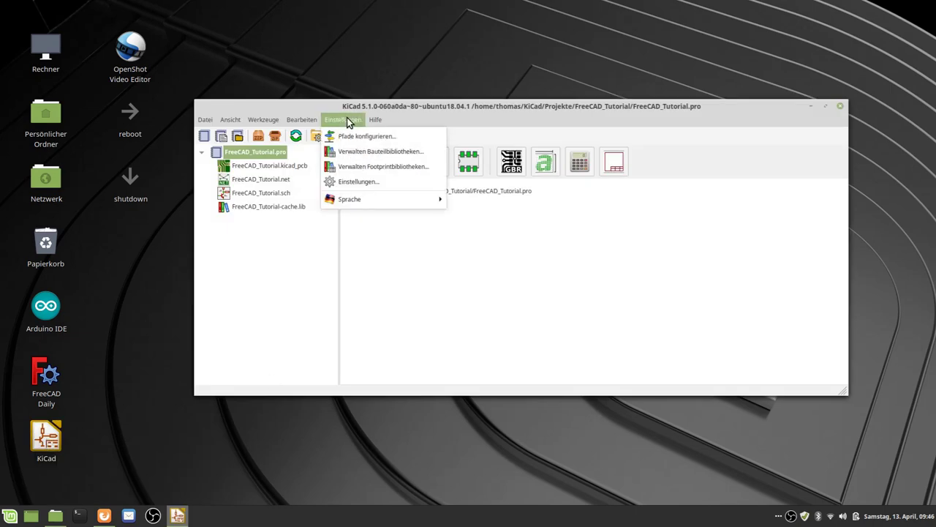
click(348, 170)
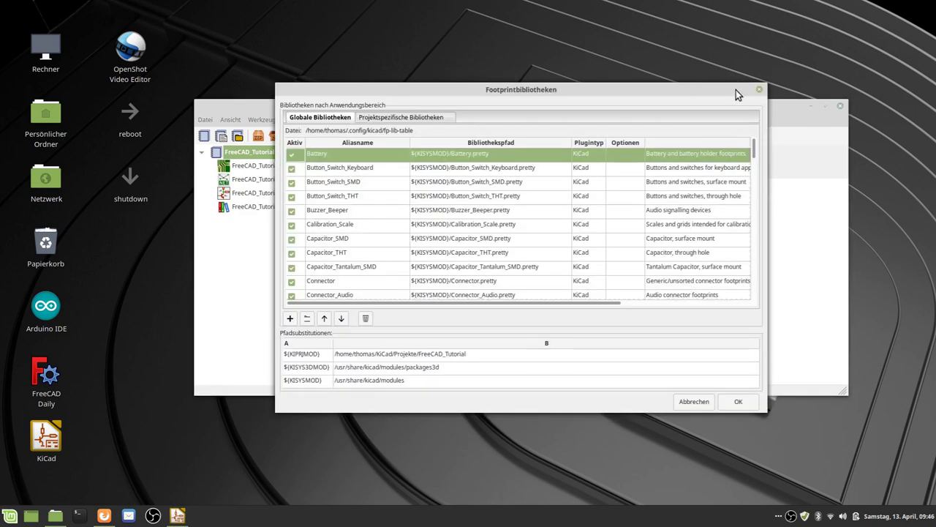
drag(736, 90, 609, 14)
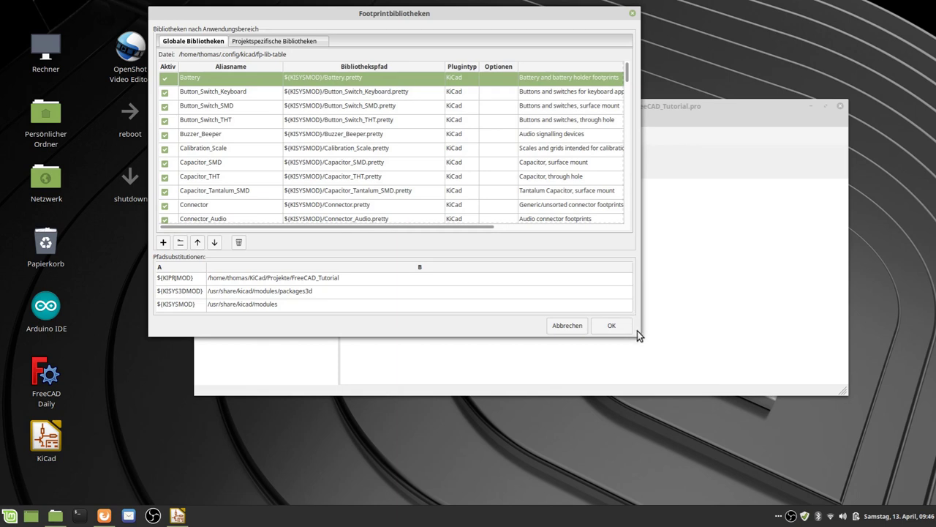
Enlarge the footprint libraries dialog and look through the list of global libraries
drag(637, 332, 907, 492)
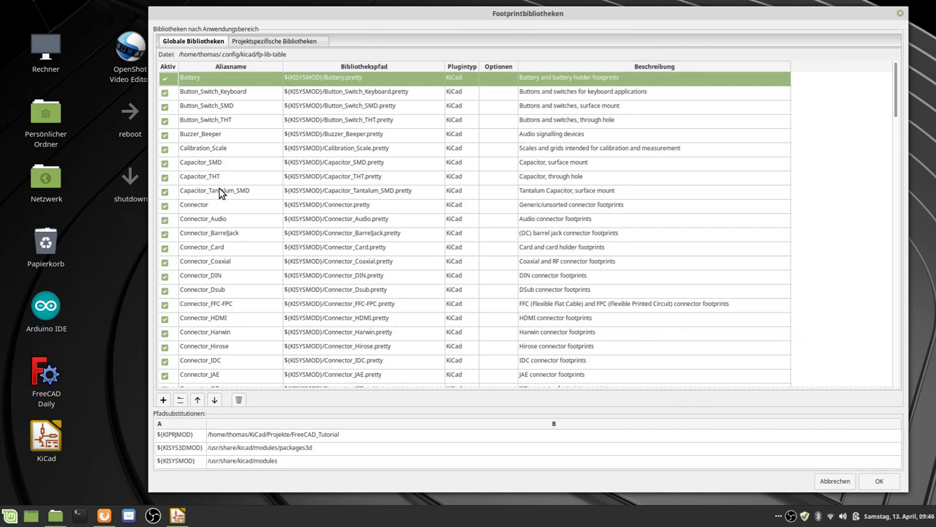
scroll(318, 139, down, 10)
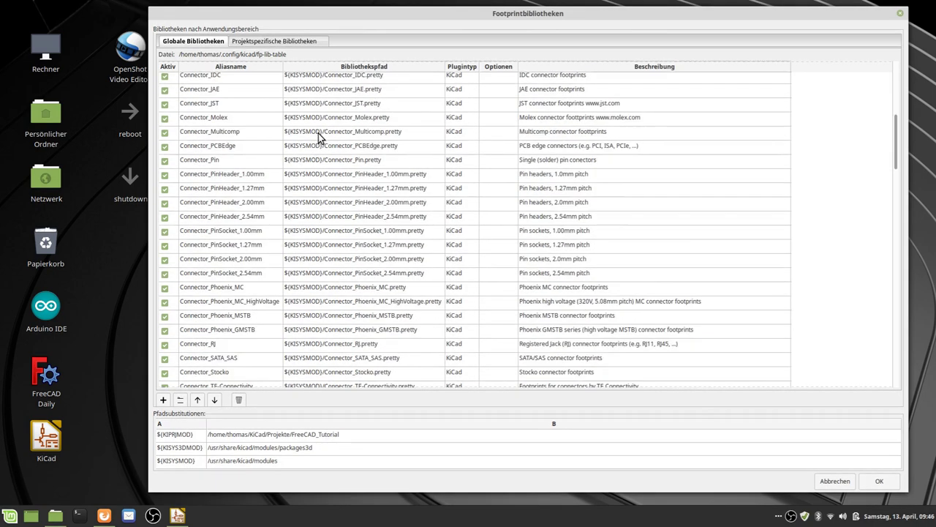
scroll(318, 139, up, 10)
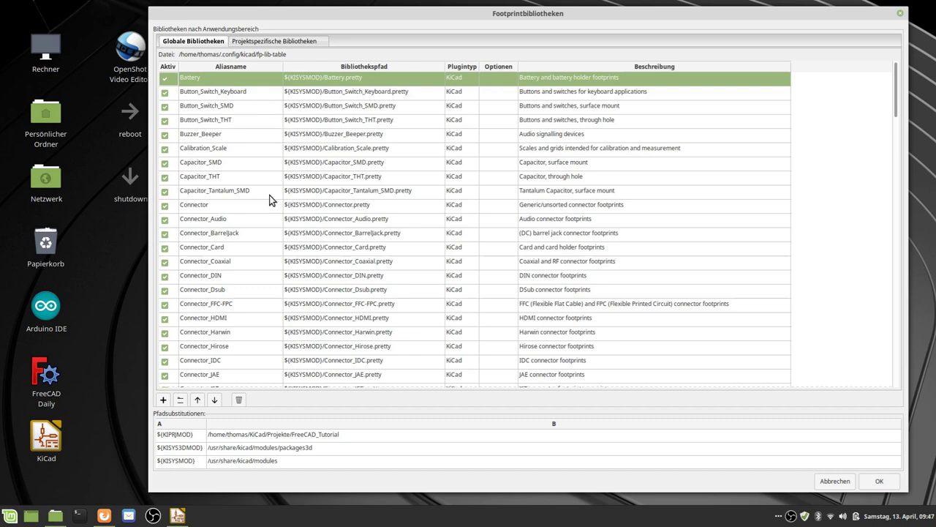
click(284, 42)
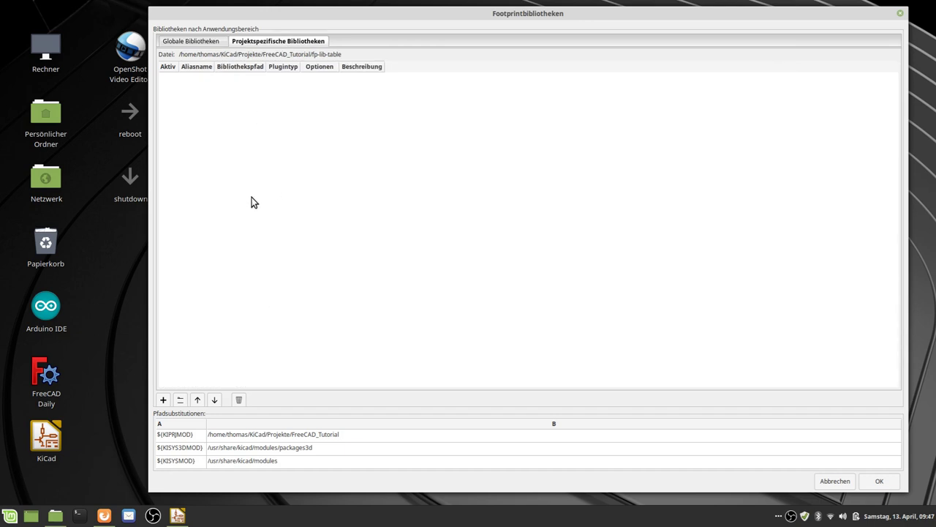
click(163, 400)
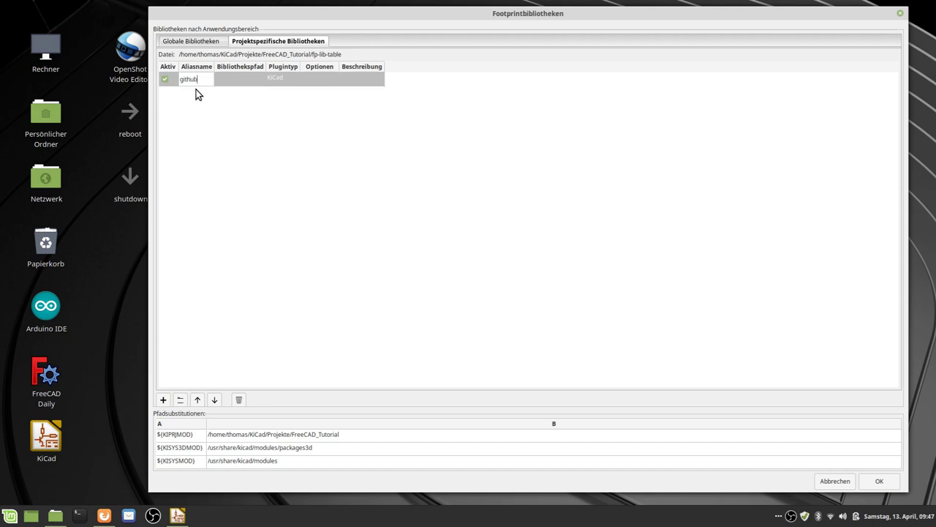
click(234, 79)
key(ctrl+v)
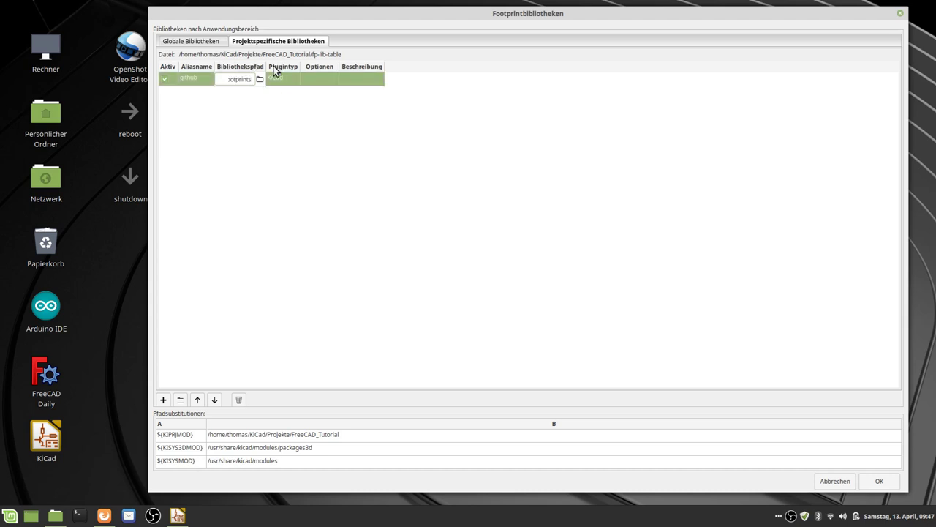
drag(267, 67, 431, 68)
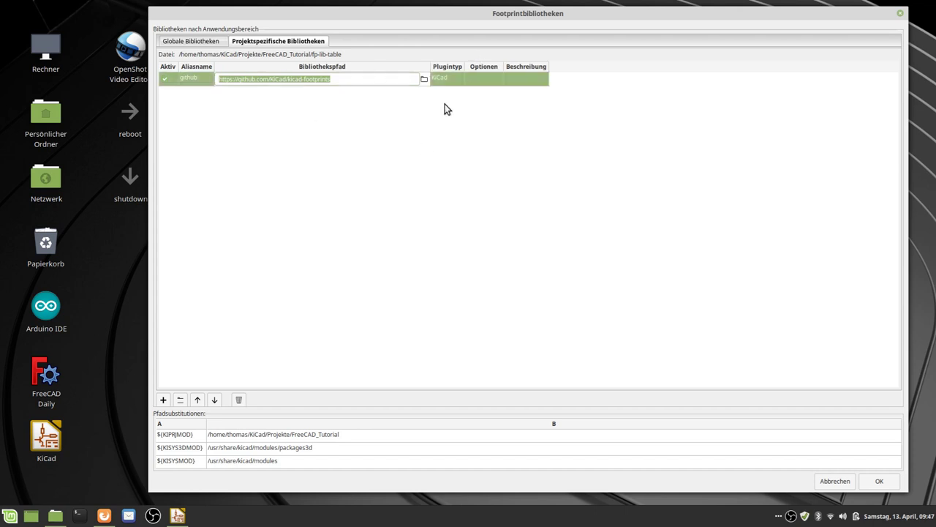
click(369, 79)
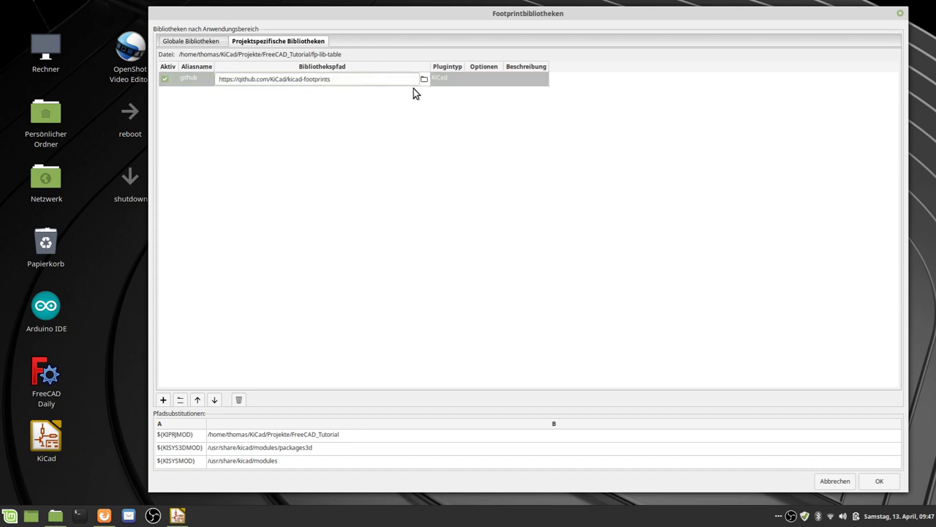
Set the github library's plugin type to Github, widen that column and save the library table
click(454, 78)
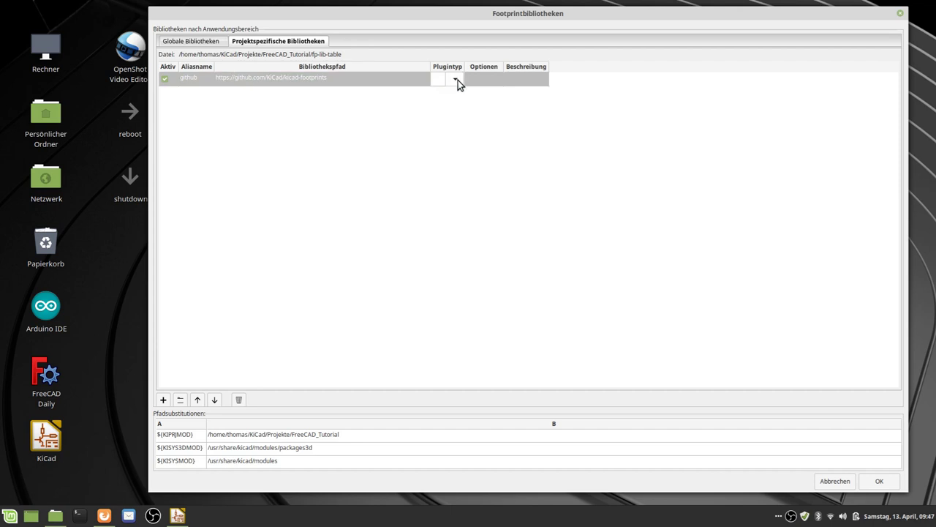
click(456, 79)
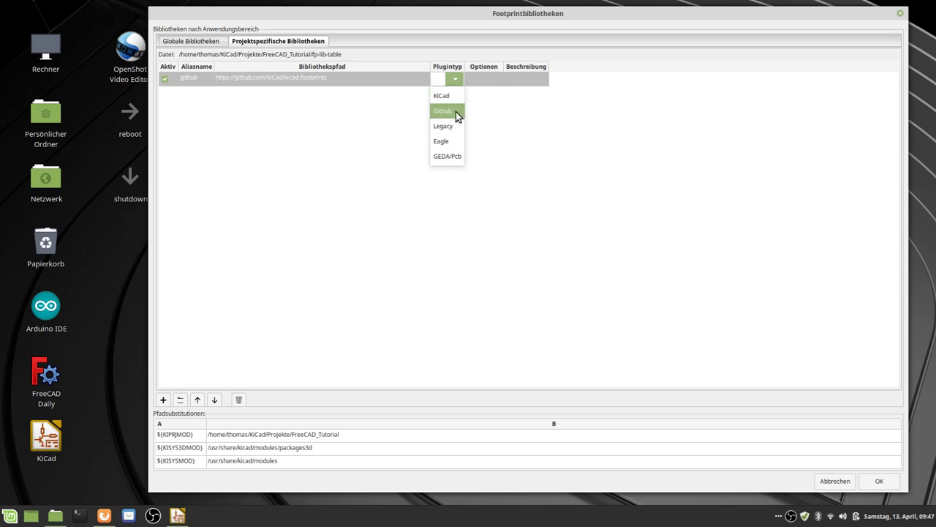
click(456, 111)
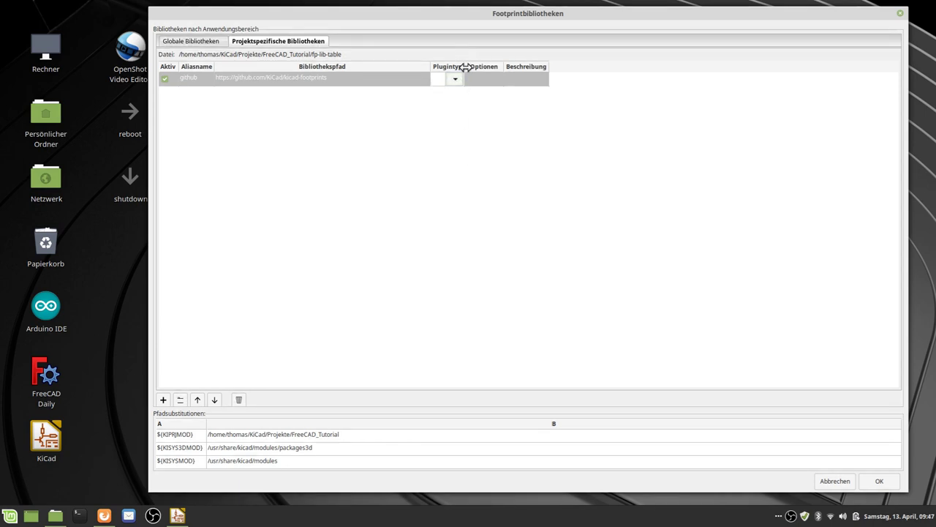
drag(464, 70, 548, 68)
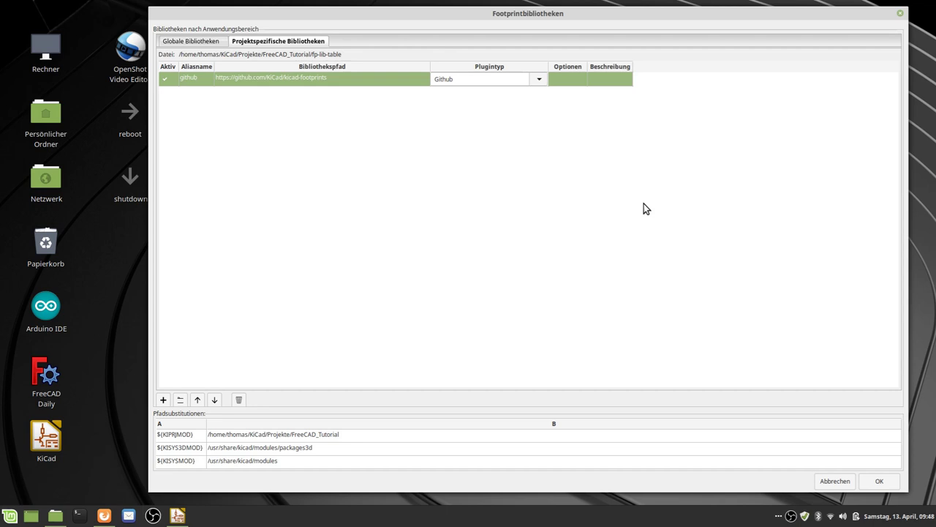
click(879, 483)
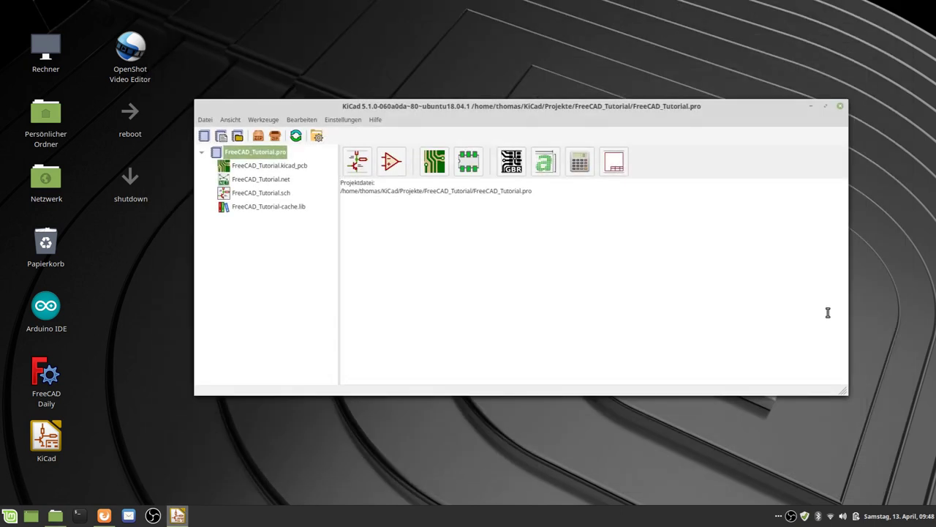
Open the FreeCAD_Tutorial board in the PCB editor, start adding a footprint beside it and enlarge the footprint chooser
click(436, 163)
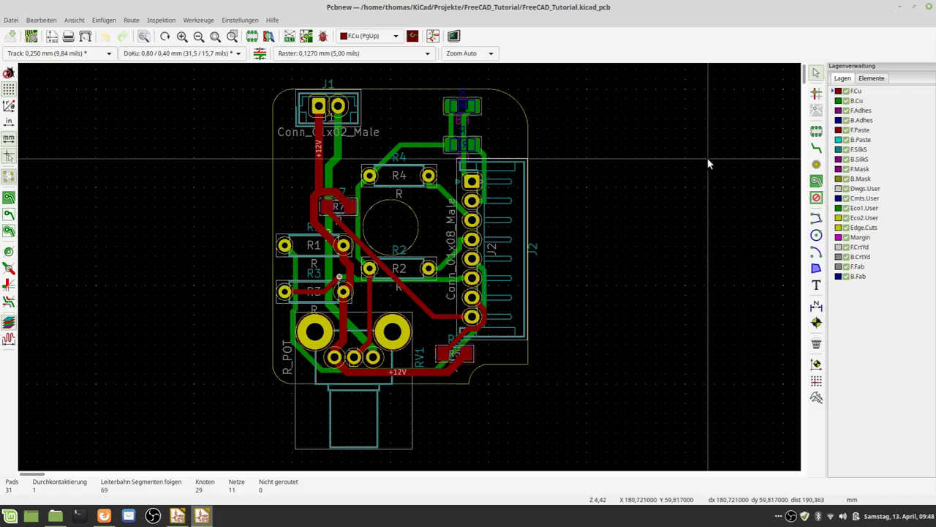
click(817, 133)
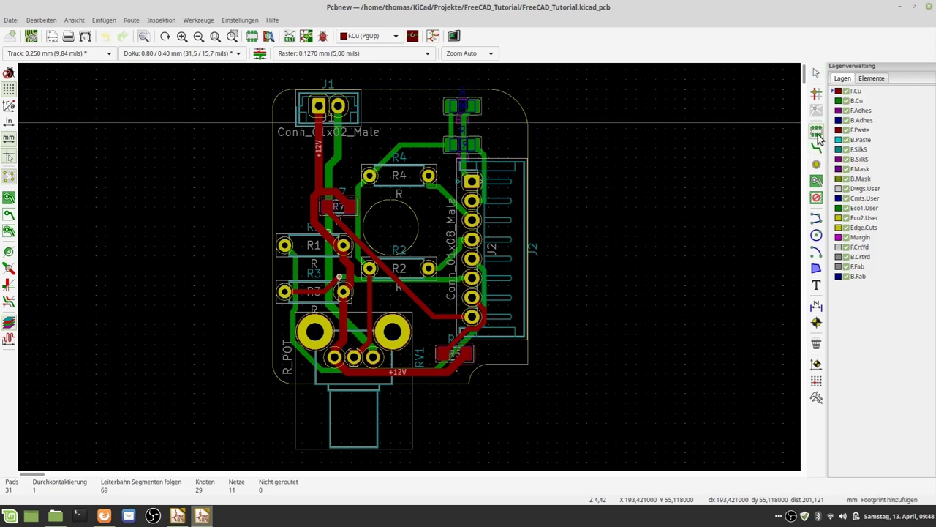
click(575, 228)
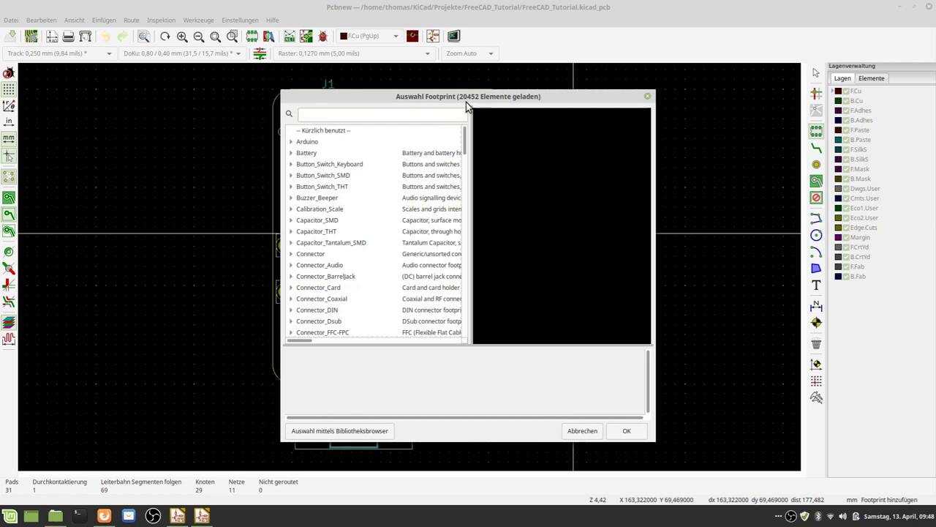
drag(479, 101, 275, 13)
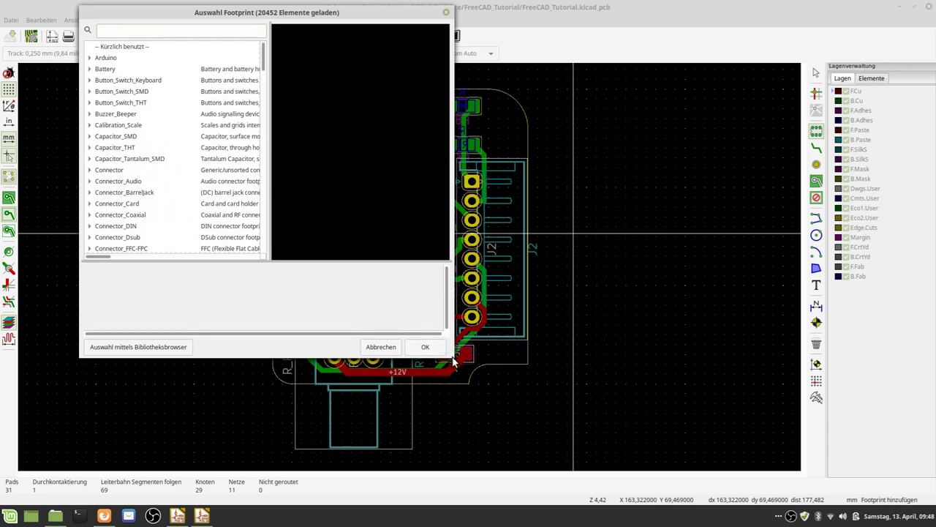
drag(452, 358, 808, 491)
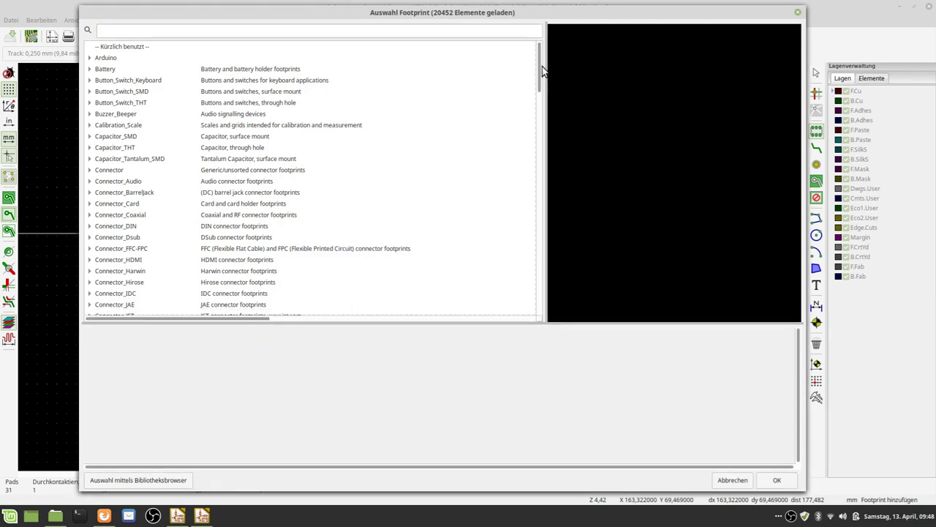
Expand the github library at the end of the footprint chooser's list and look through the footprints it offers
drag(539, 71, 535, 316)
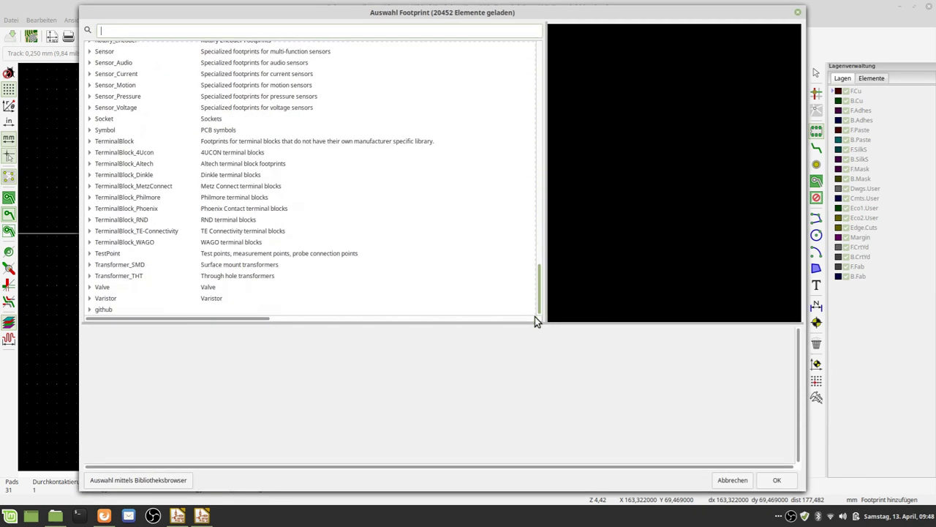
click(109, 312)
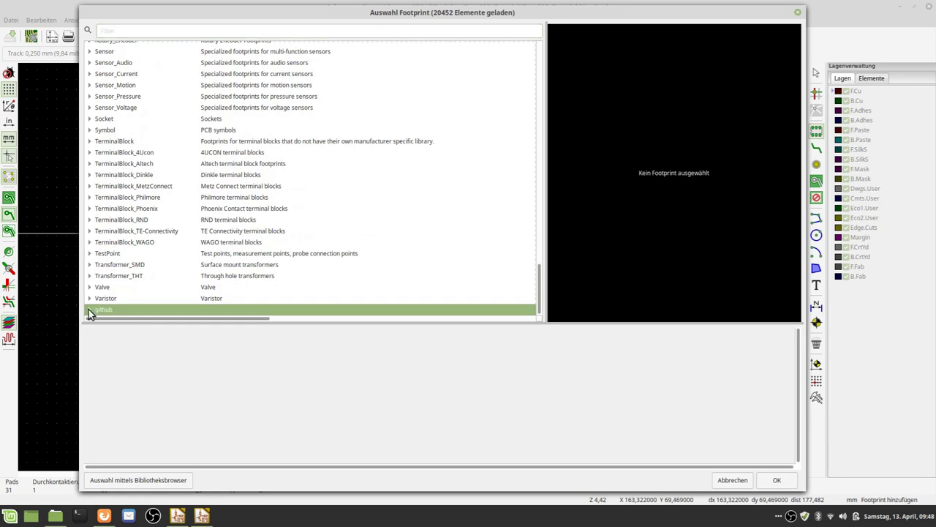
click(88, 309)
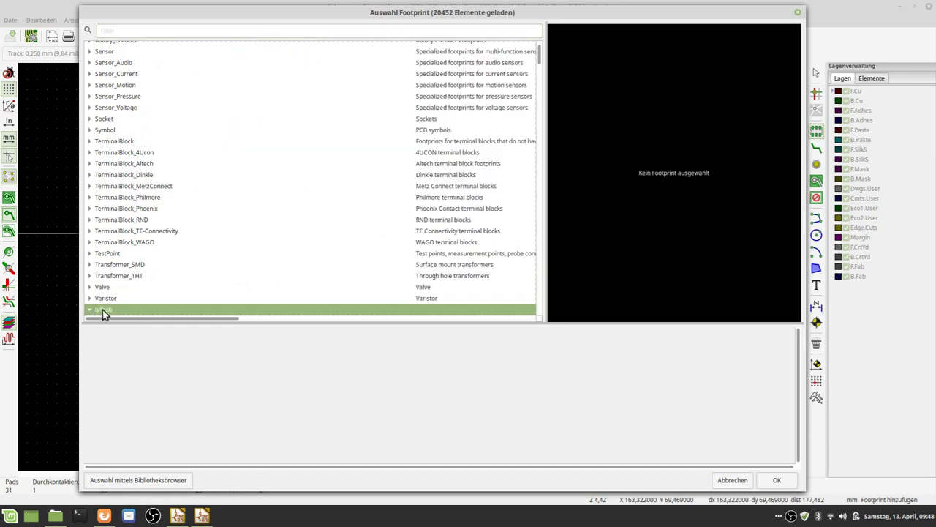
scroll(164, 277, down, 4)
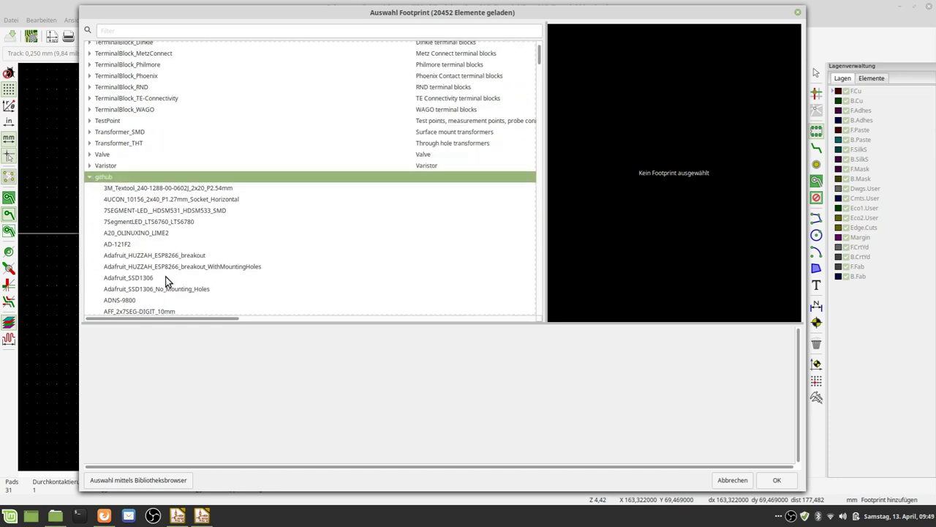
scroll(165, 280, down, 1)
scroll(167, 272, down, 15)
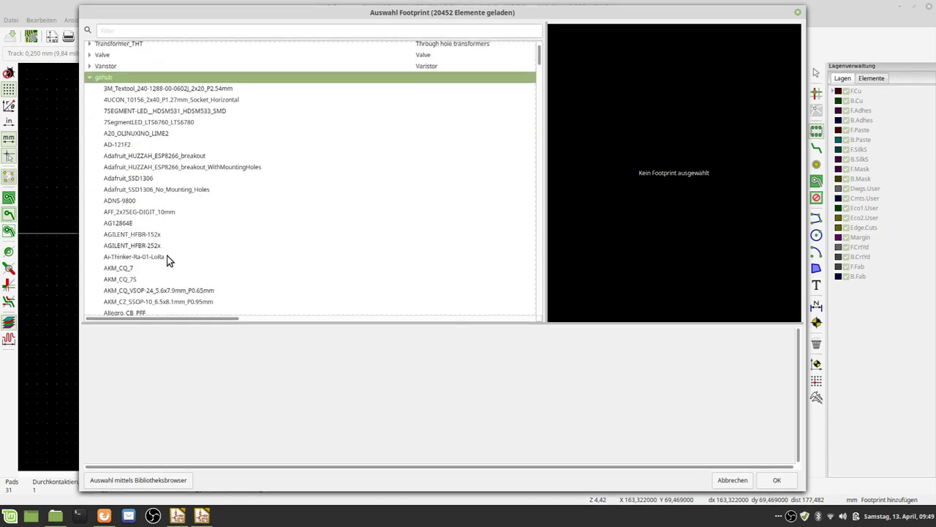
scroll(182, 251, down, 20)
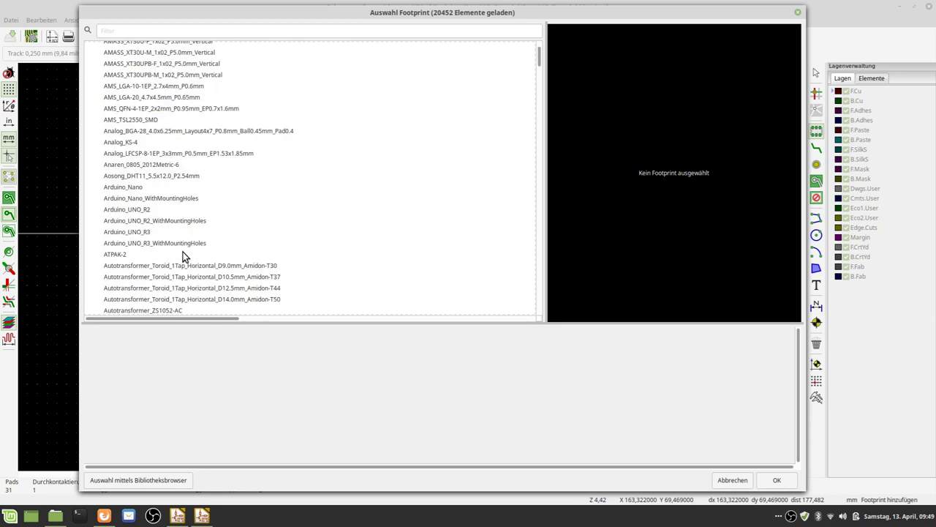
scroll(182, 251, down, 10)
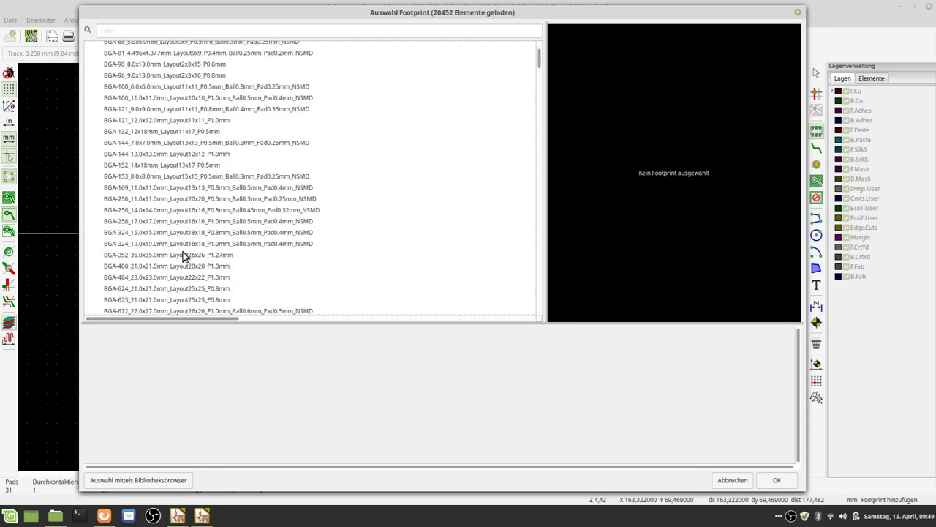
scroll(183, 251, down, 15)
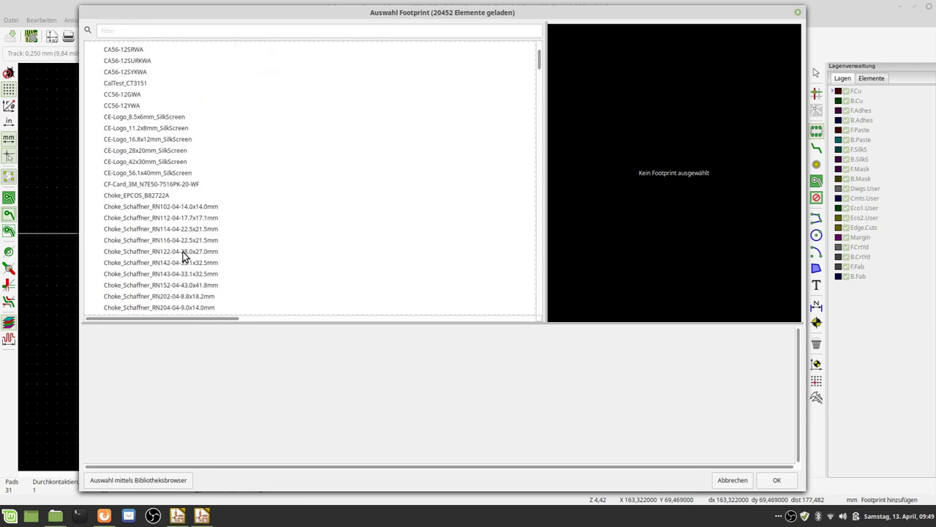
scroll(183, 252, up, 20)
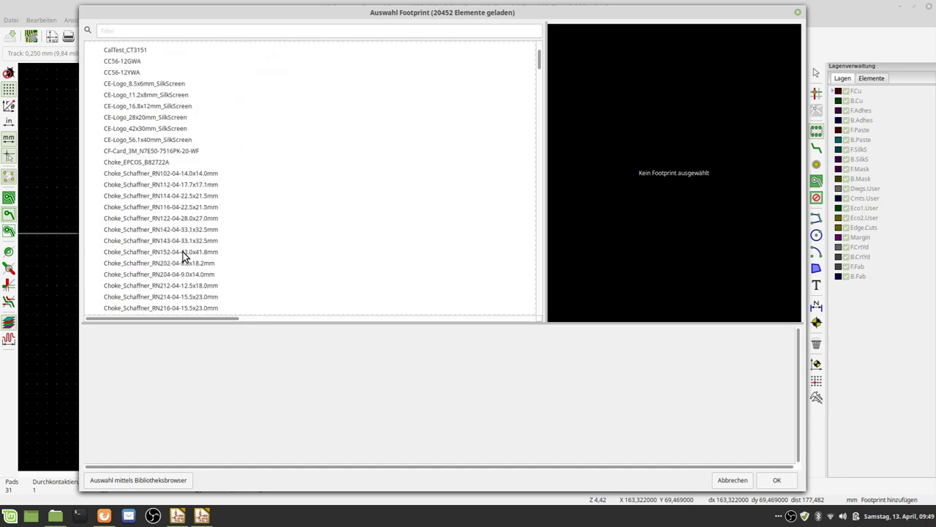
scroll(187, 238, up, 20)
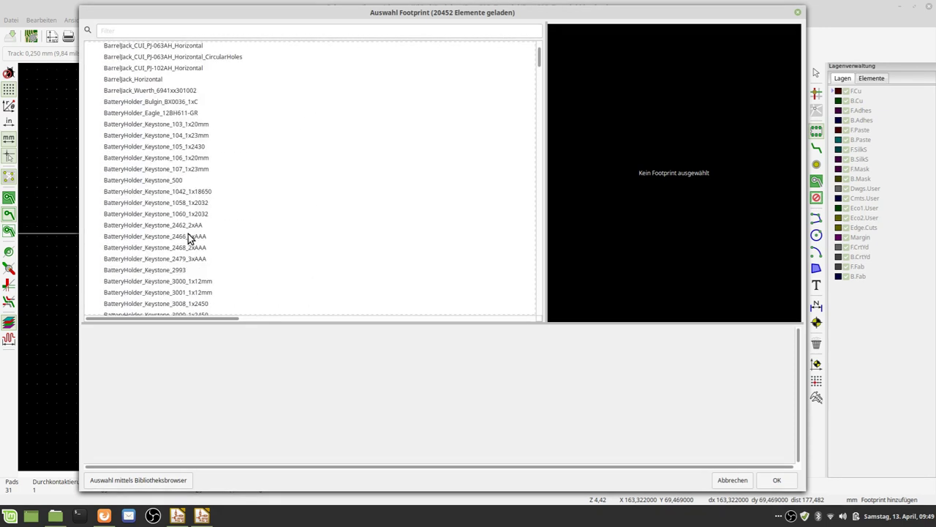
scroll(188, 234, up, 20)
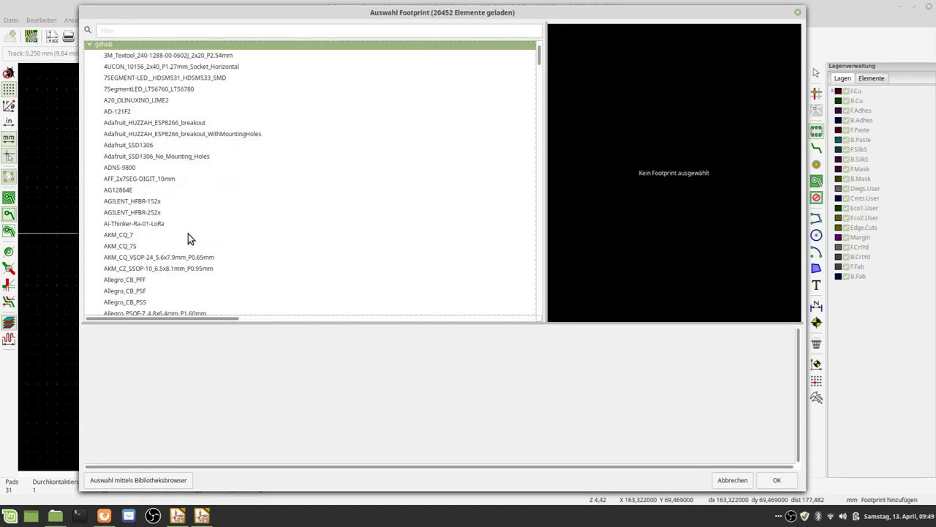
Preview the 7-segment display footprints in the github library and place 7SegmentLED_LTS6760_LTS6780 outside the board, beside connector J2
click(114, 210)
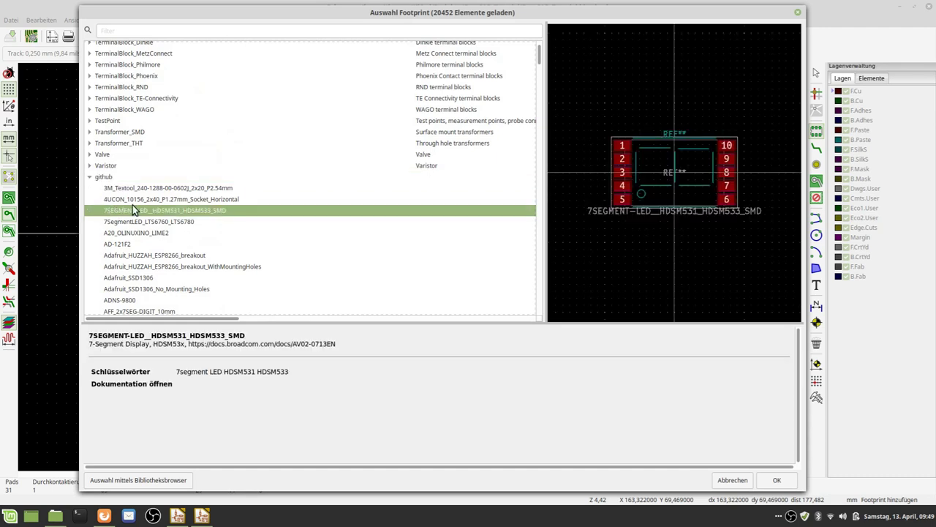
click(121, 222)
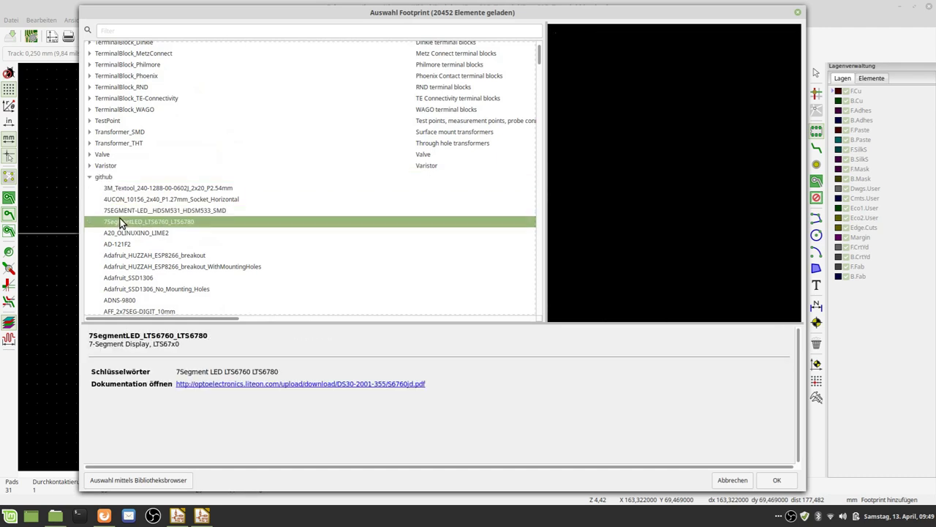
double_click(126, 222)
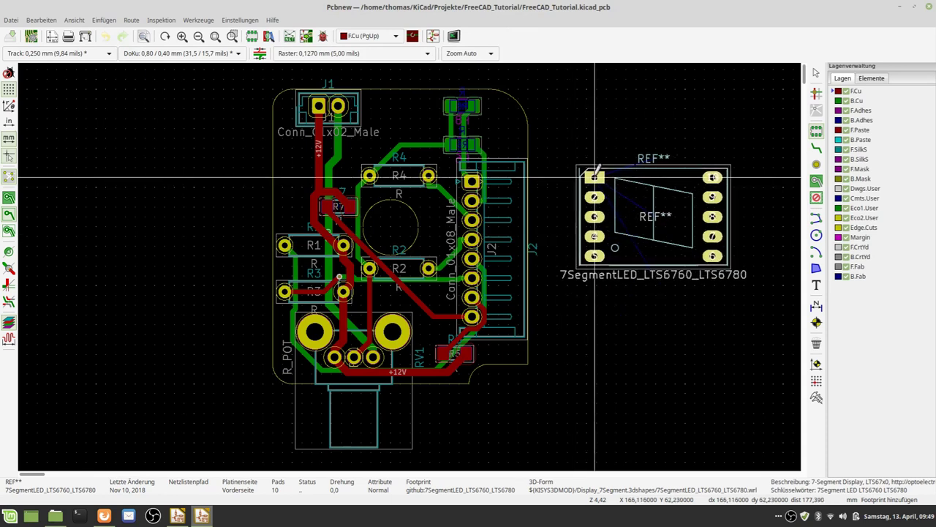
click(583, 166)
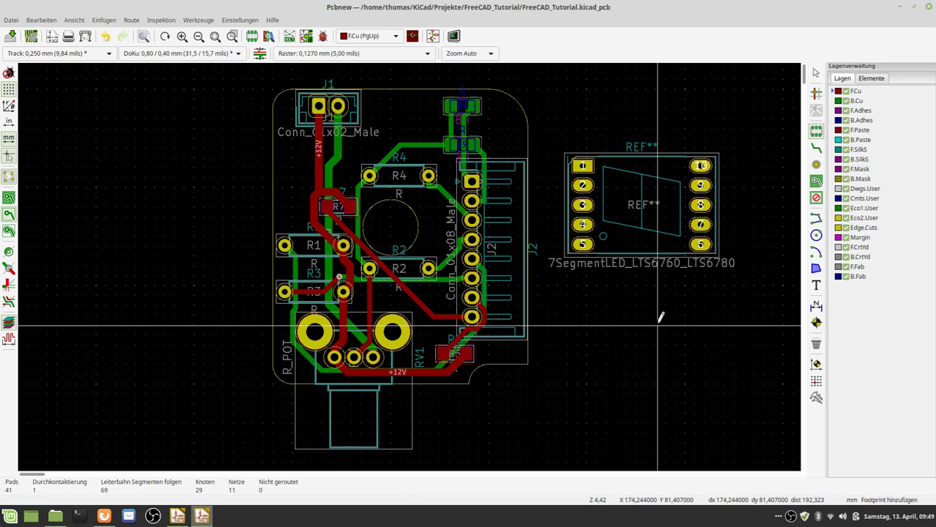
scroll(658, 325, up, 2)
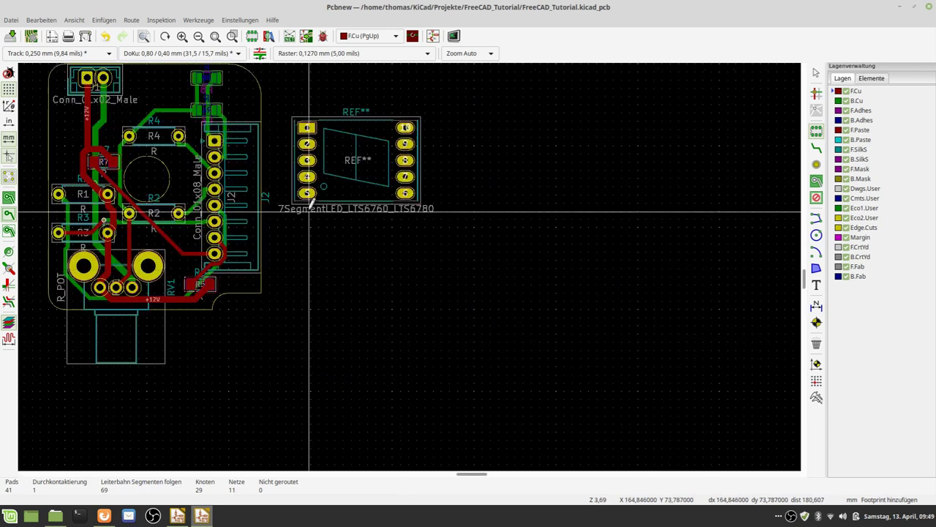
scroll(415, 257, down, 5)
scroll(412, 257, up, 4)
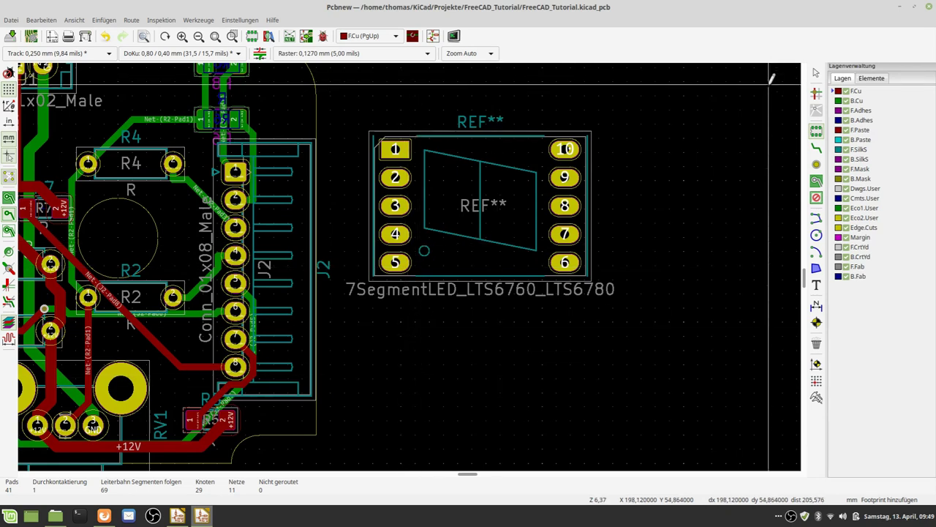
Undo the placement of the 7-segment display footprint and close the PCB editor, discarding the board changes
click(107, 35)
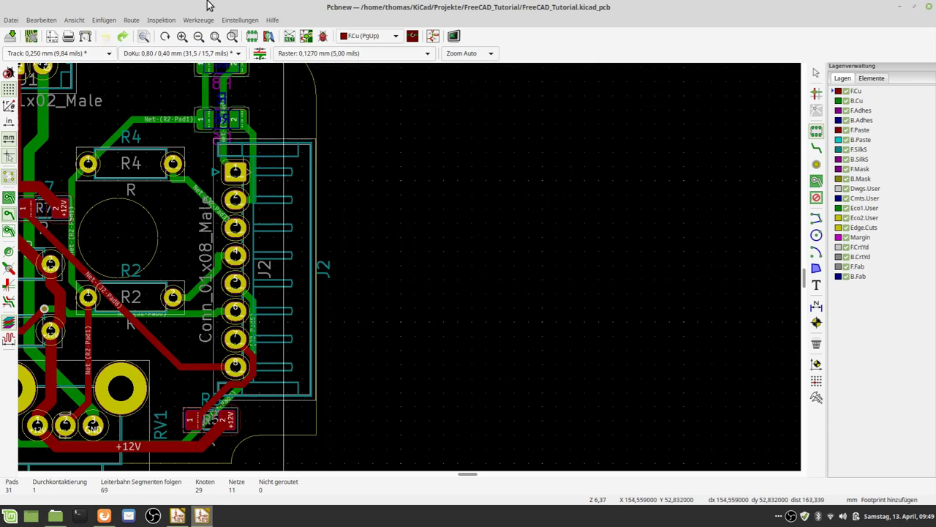
click(928, 7)
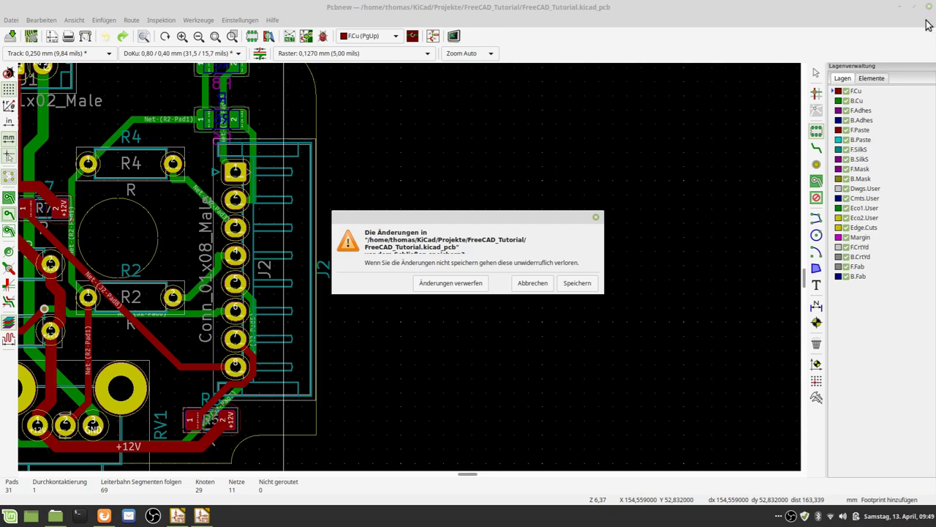
click(484, 284)
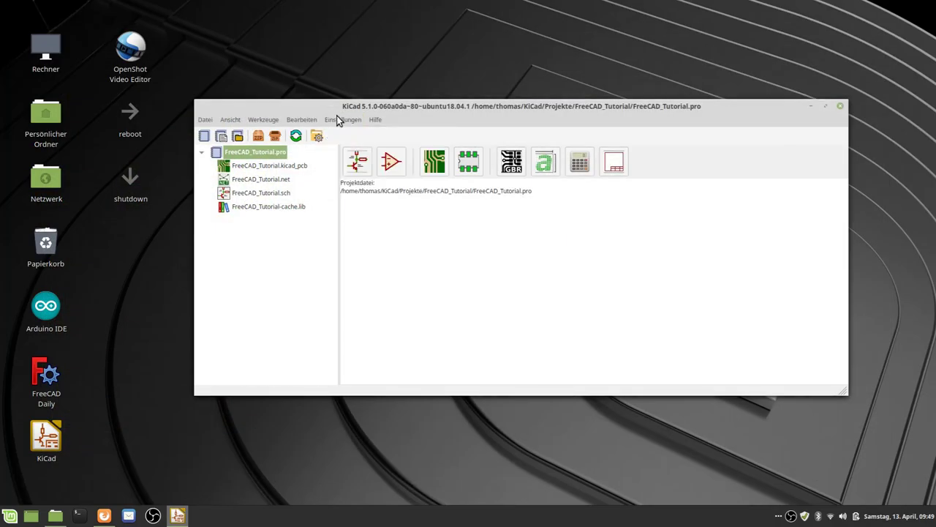
Delete the github entry from the project-specific footprint libraries and save the library table
click(343, 119)
click(355, 166)
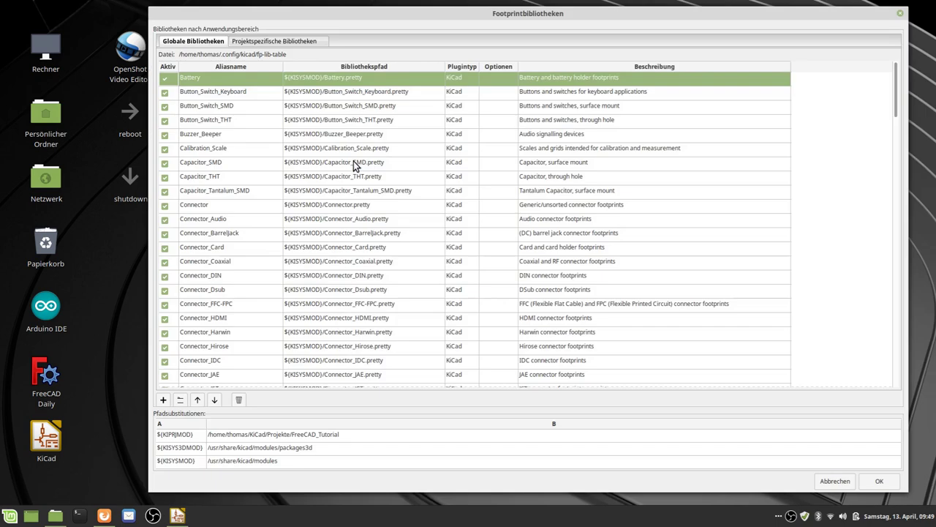
click(265, 42)
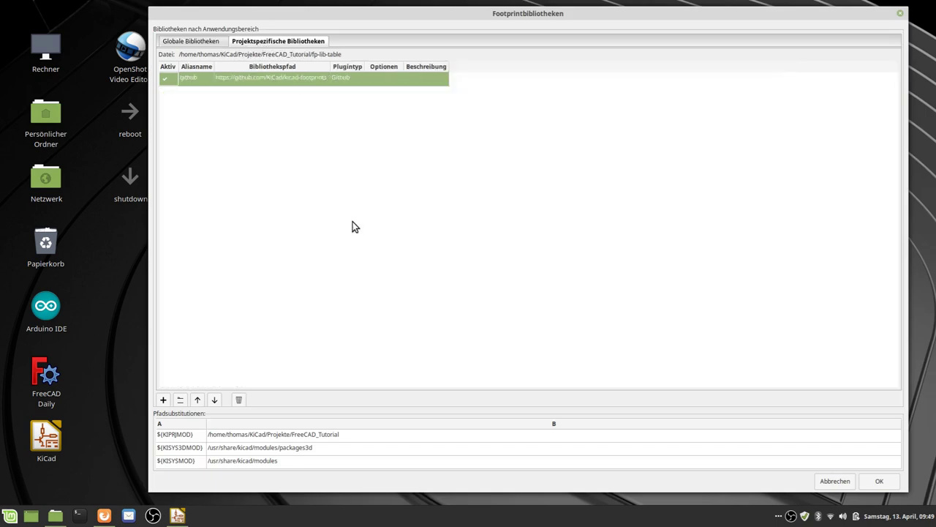
click(239, 399)
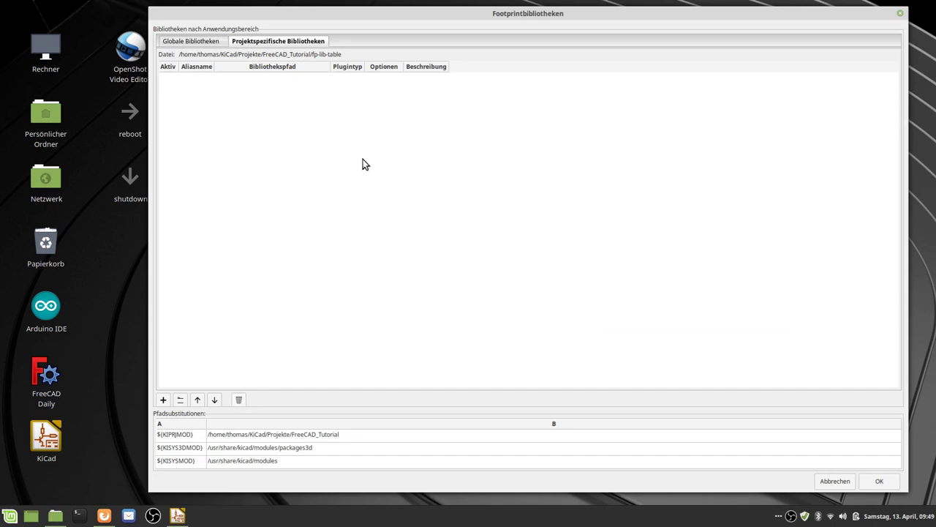
click(888, 485)
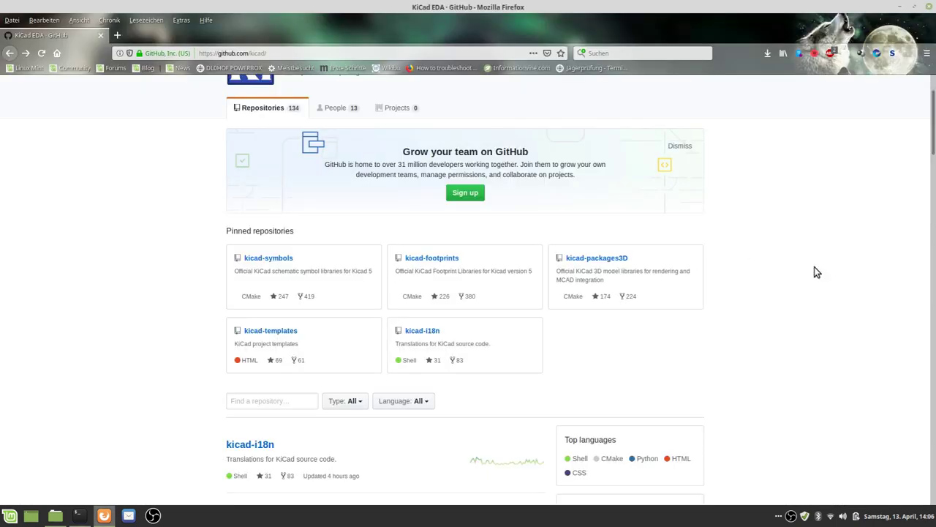
Open the kicad-symbols repository from KiCad's GitHub page in Firefox
click(262, 260)
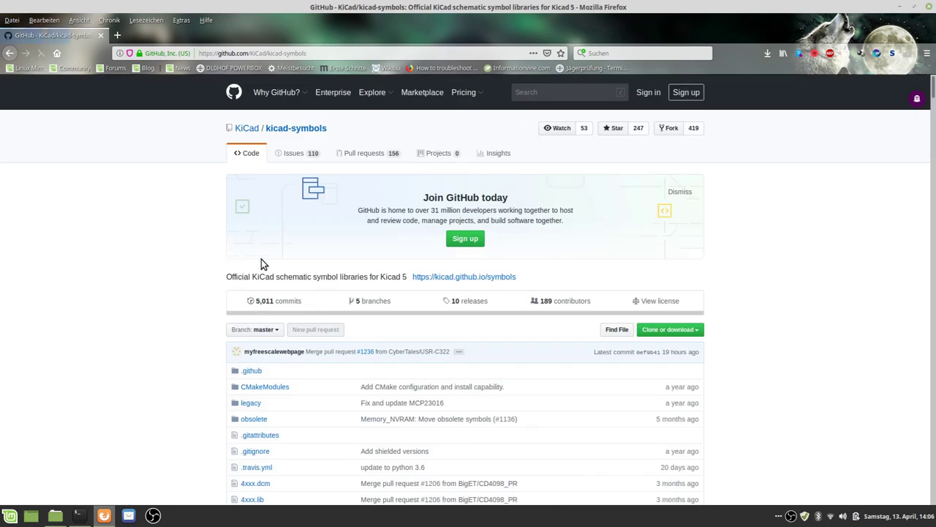
scroll(83, 275, down, 3)
scroll(84, 275, down, 3)
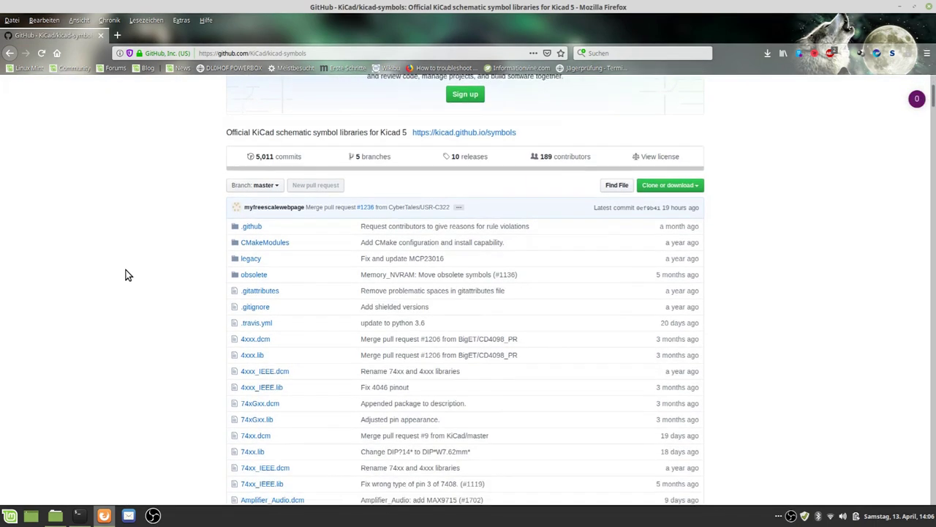
click(649, 137)
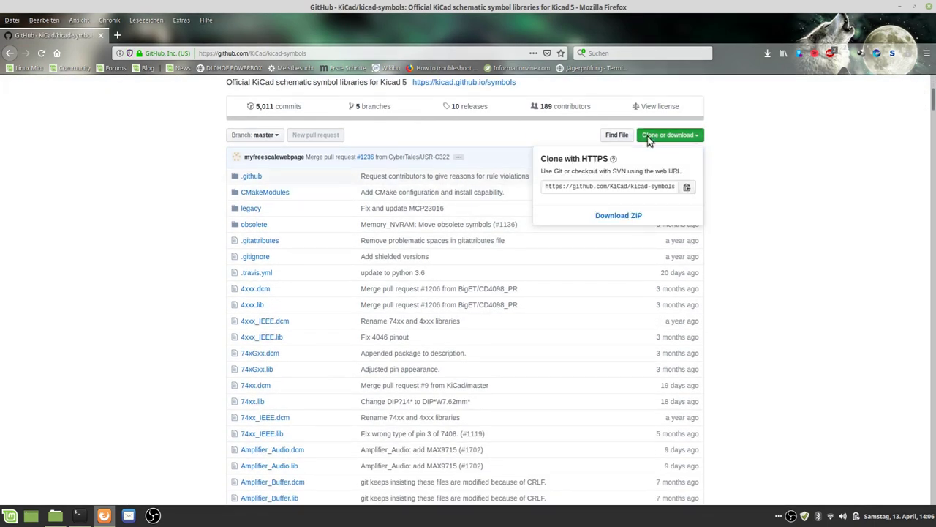
click(621, 217)
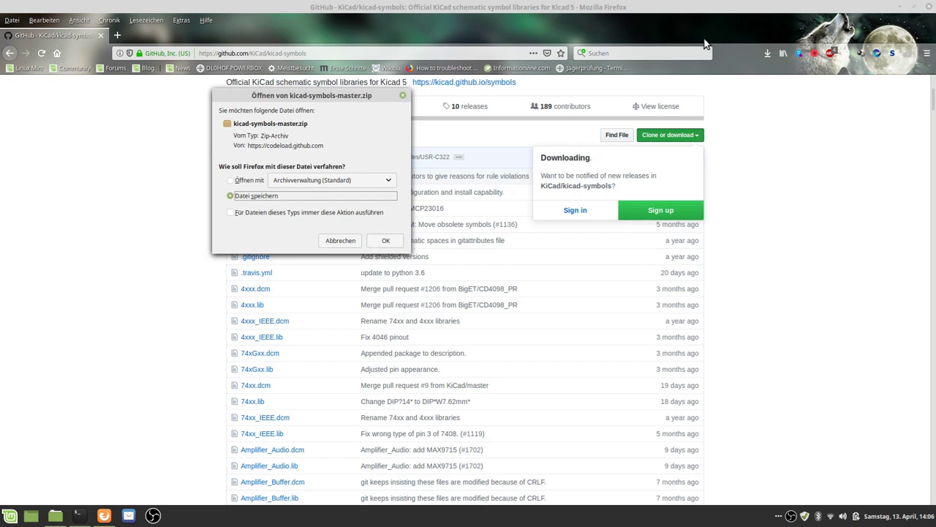
click(331, 240)
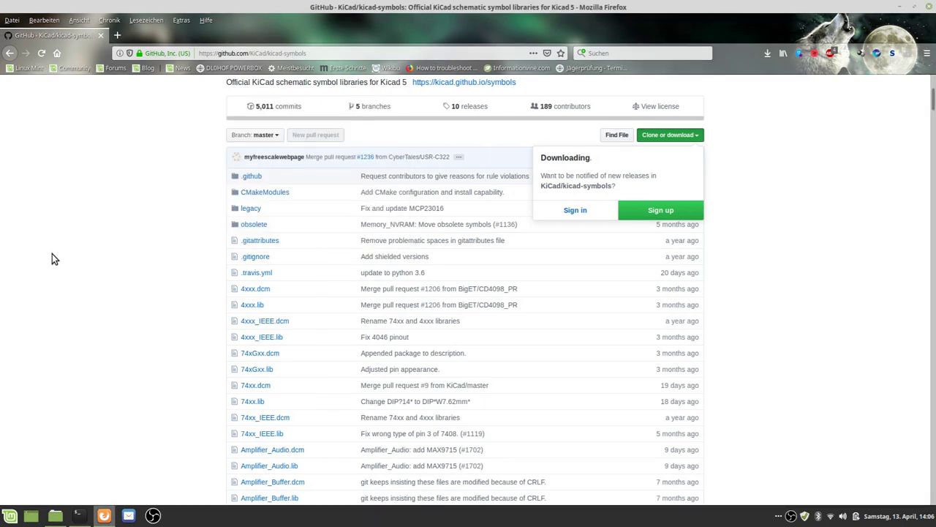
scroll(52, 254, up, 3)
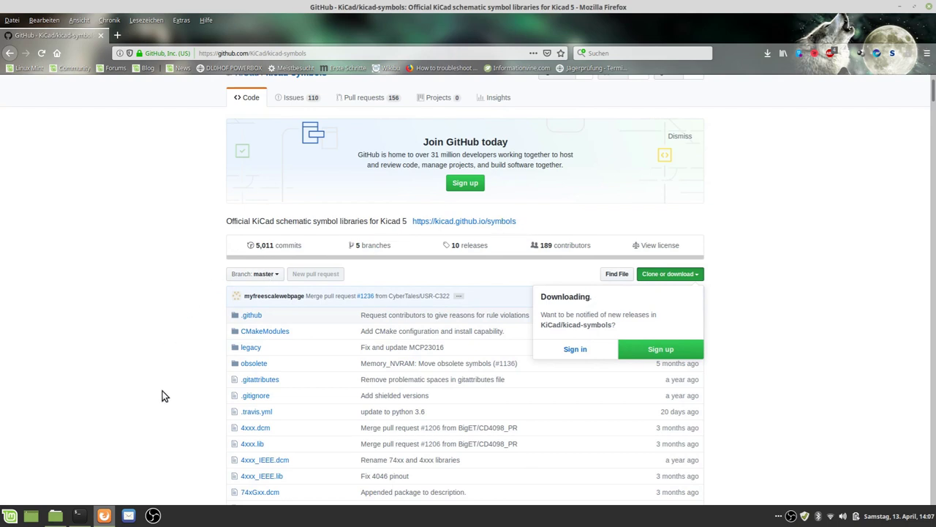
Switch to the file manager, examine the library files in KiCad's lib folder, and go back to the folder containing kicadclone
click(55, 515)
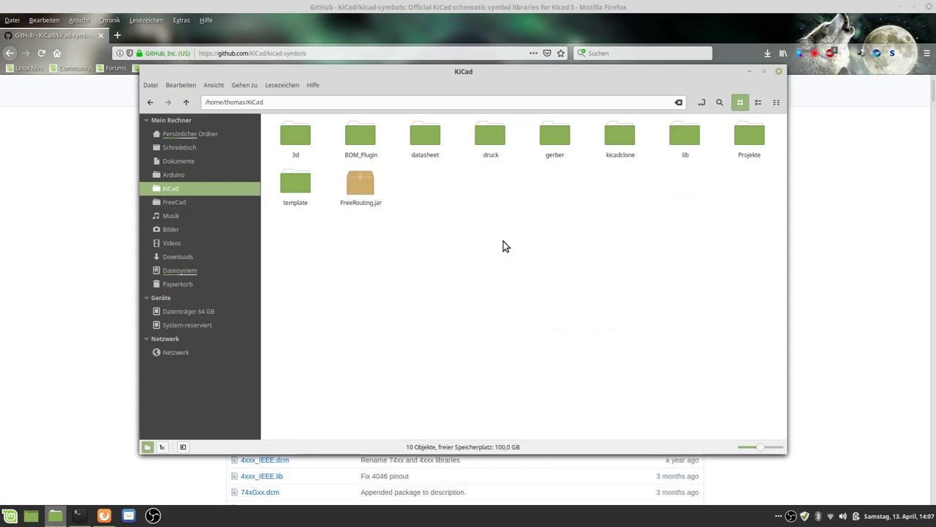
double_click(688, 139)
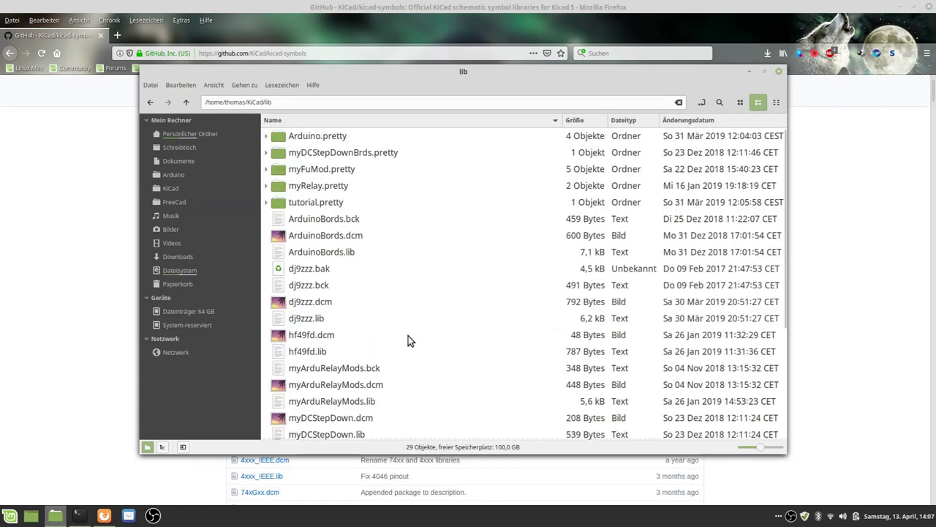
scroll(408, 339, down, 5)
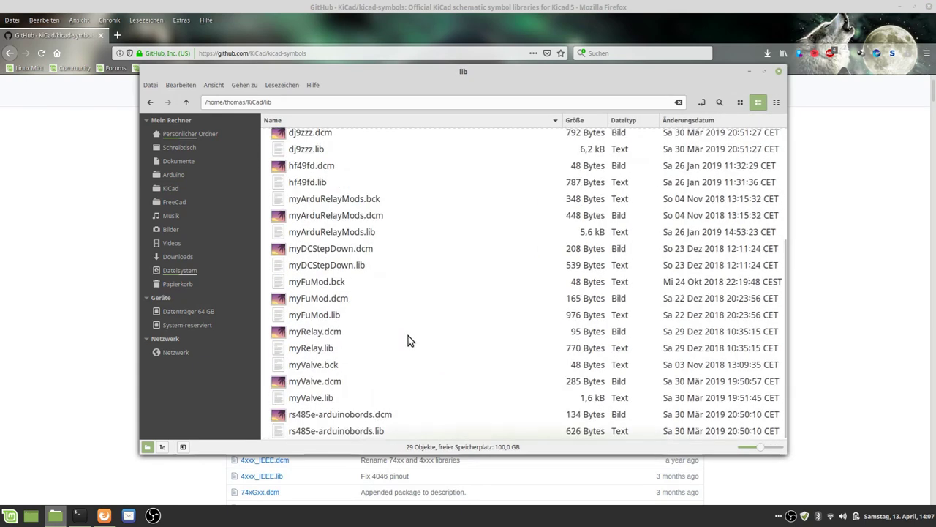
scroll(408, 339, up, 5)
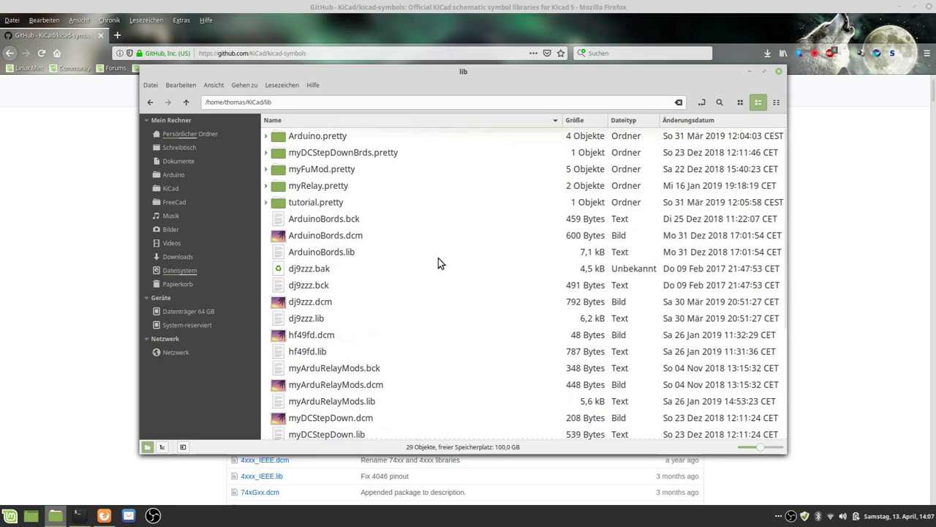
click(147, 103)
click(632, 278)
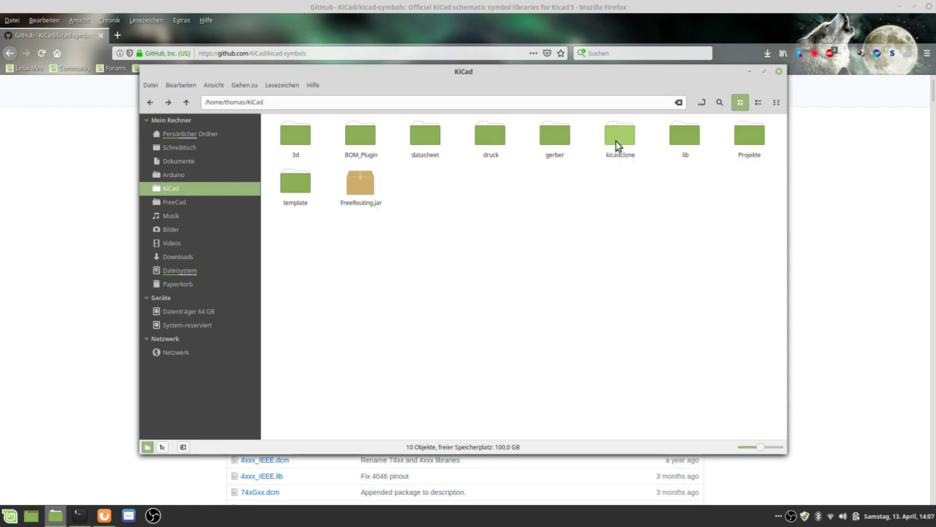
click(125, 268)
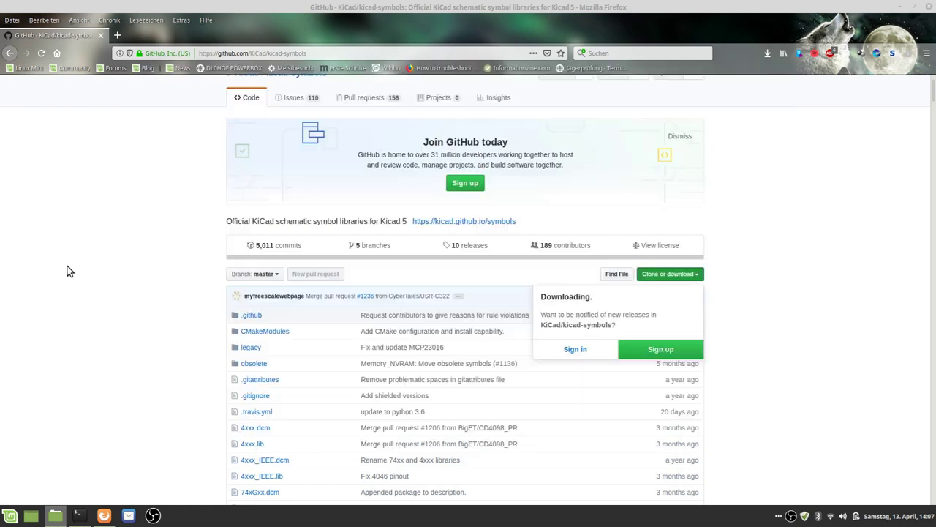
Switch to the terminal in ~/KiCad/kicadclone and list the folder's contents with ll
click(75, 516)
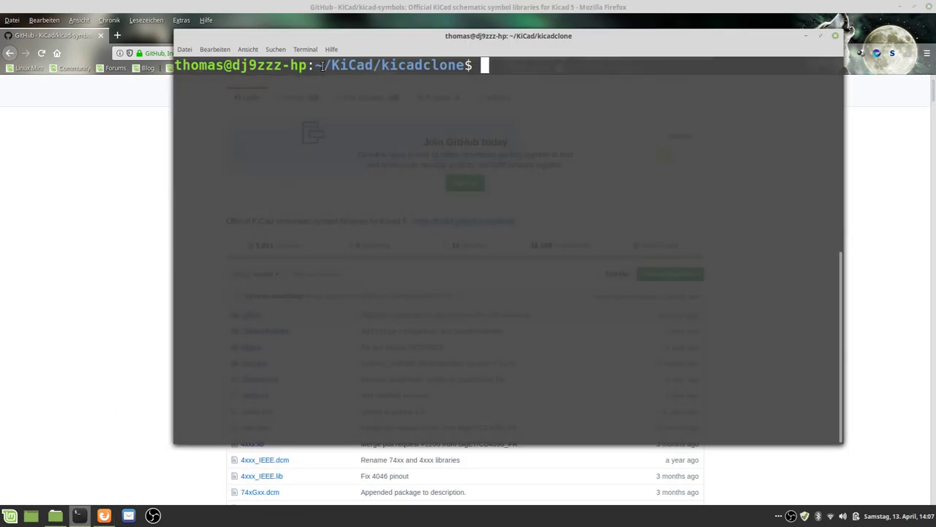
drag(322, 66, 495, 85)
click(501, 81)
text(ll)
key(Return)
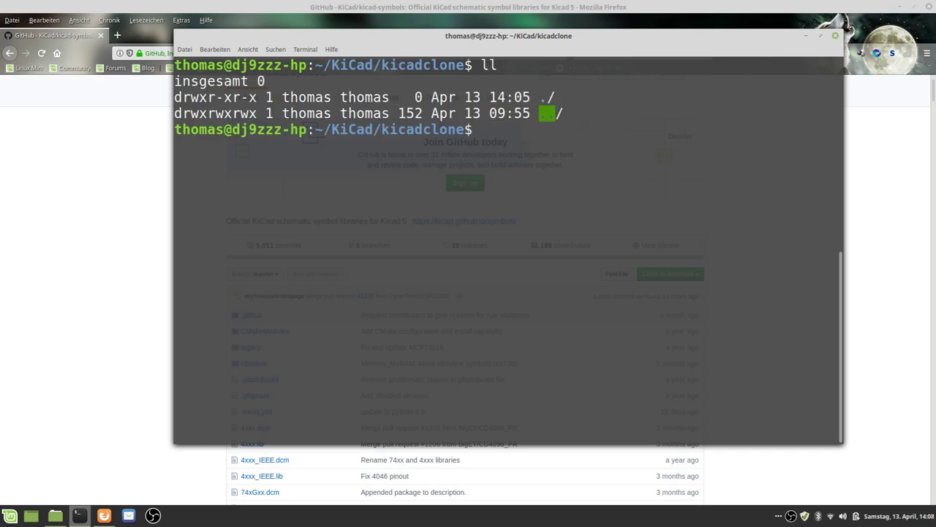
Install Git with sudo apt-get install git and check the number of newly installed packages in the output
text(sudo apt-ge)
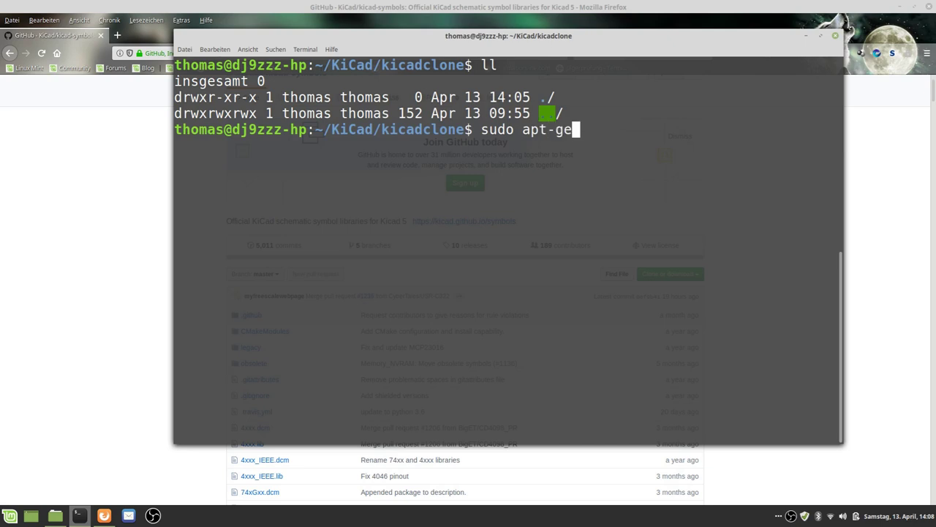
text(t install git)
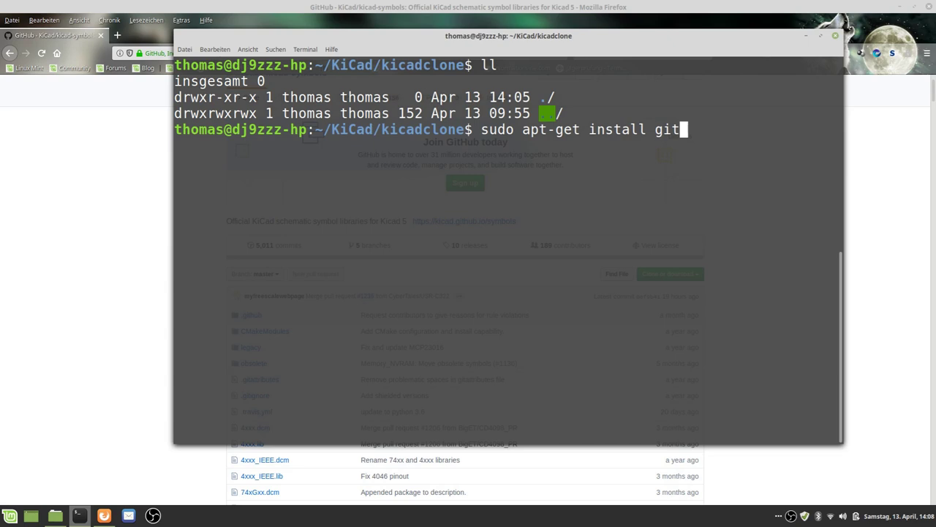
key(Return)
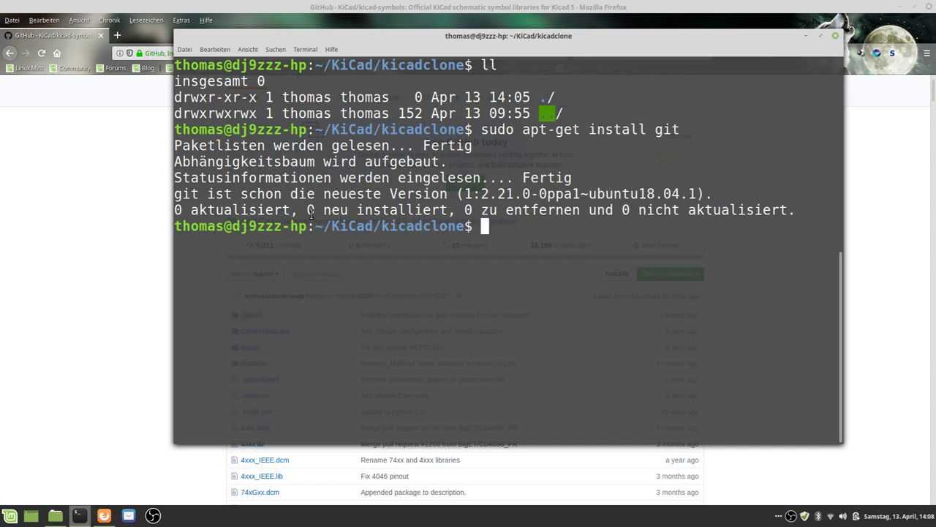
drag(308, 210, 456, 210)
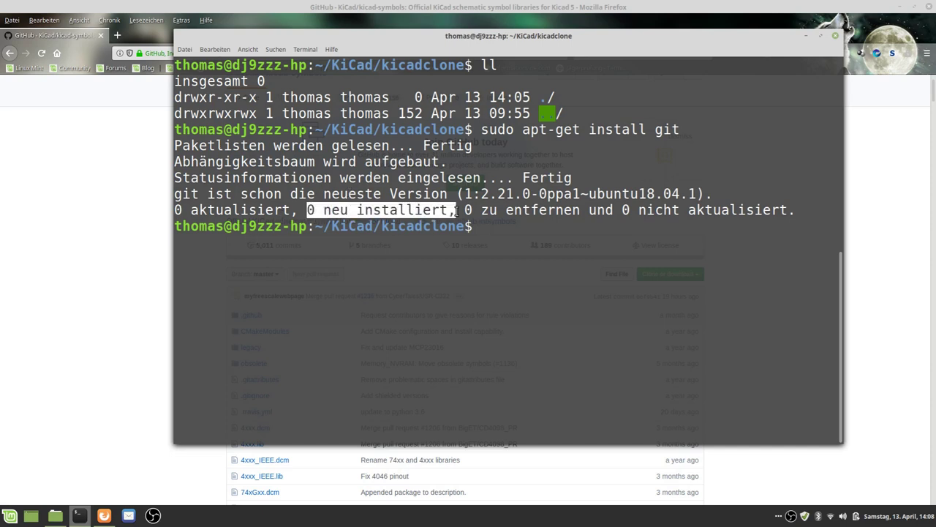
click(477, 294)
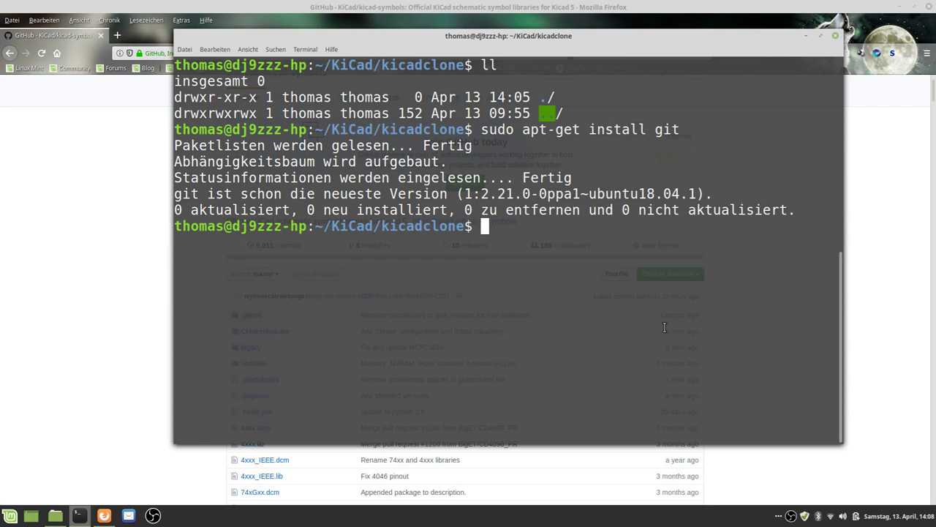
Clear the terminal and begin a git clone command in the kicadclone folder
text(clear)
key(Return)
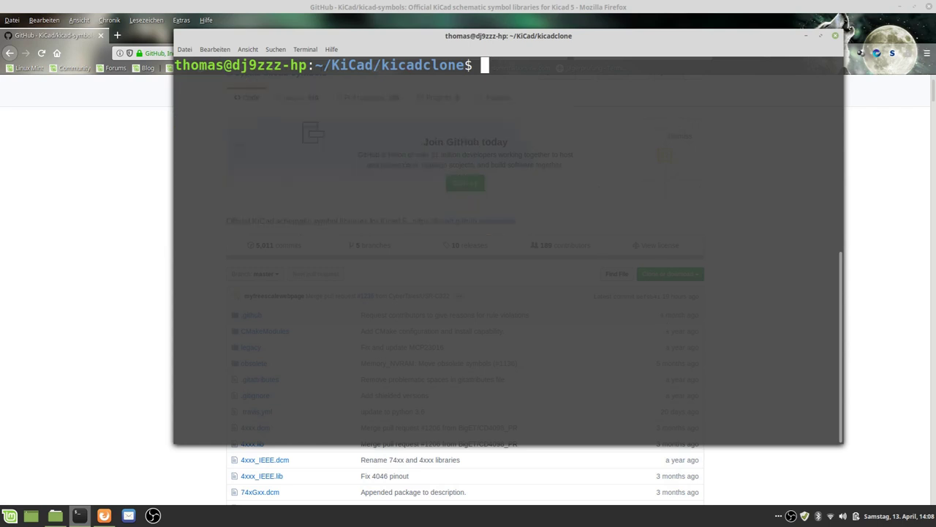
text(git clone)
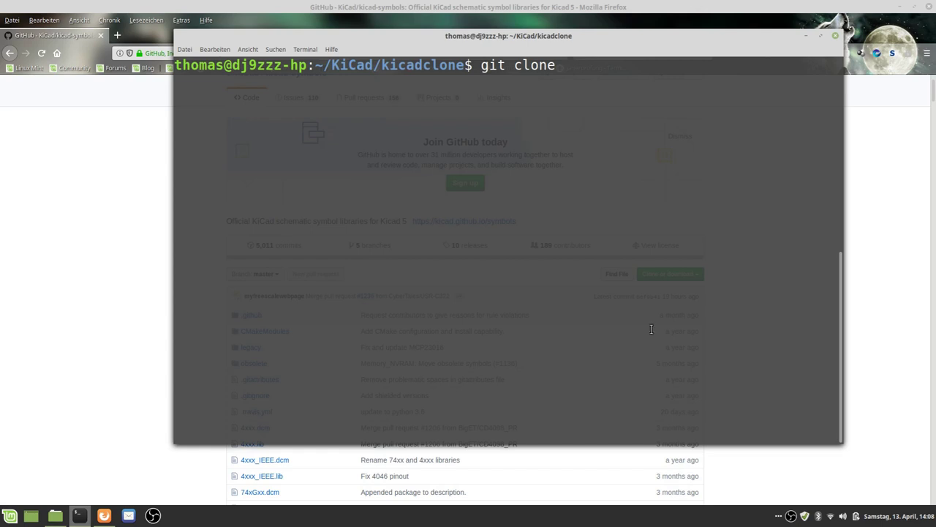
Copy the HTTPS clone address of kicad-symbols from GitHub in Firefox and append it to the git clone command in the terminal
click(19, 282)
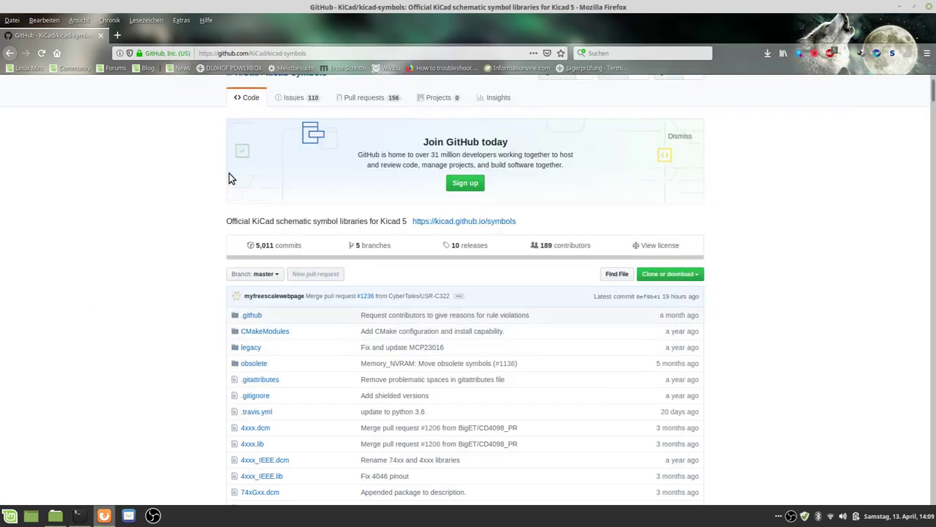
click(676, 275)
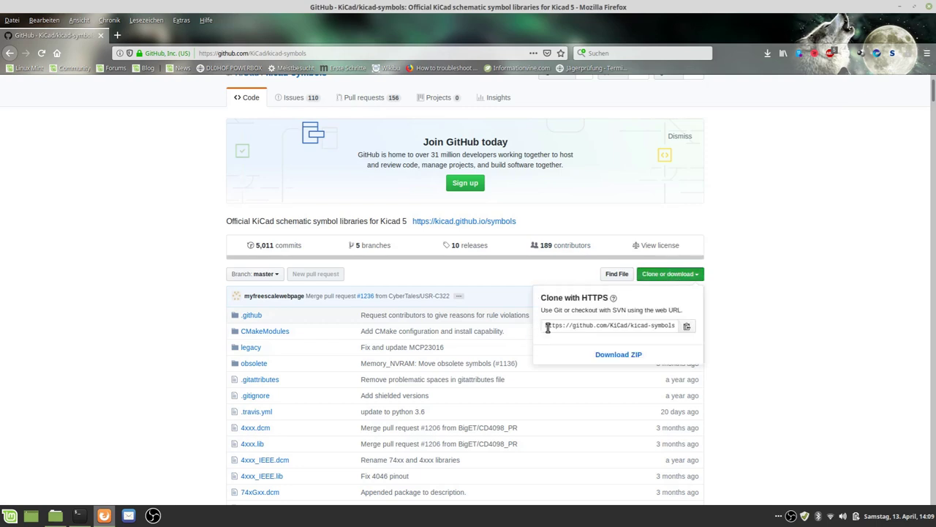
drag(548, 328, 686, 327)
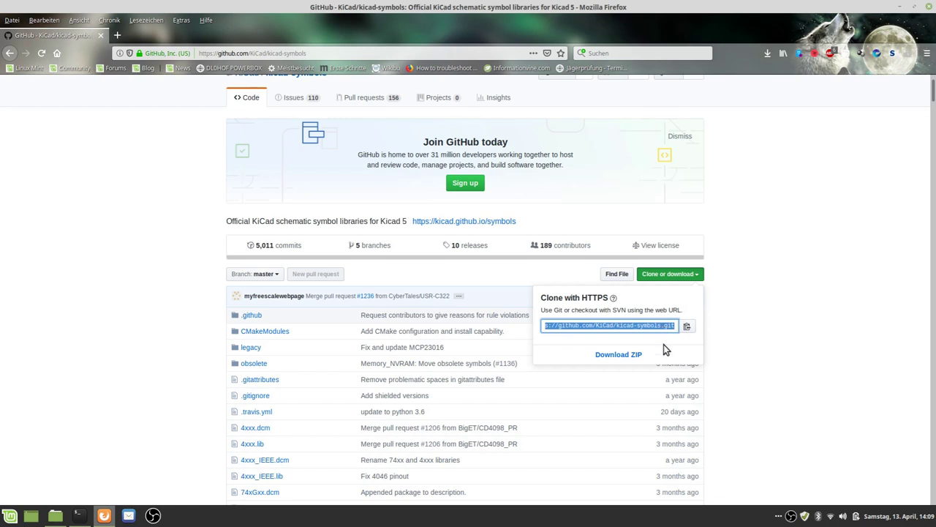
click(688, 326)
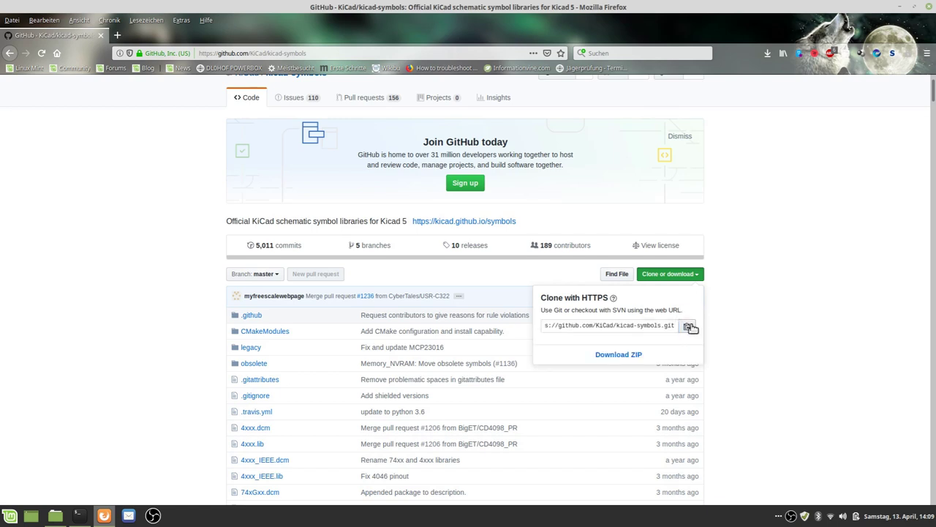
click(689, 326)
click(79, 514)
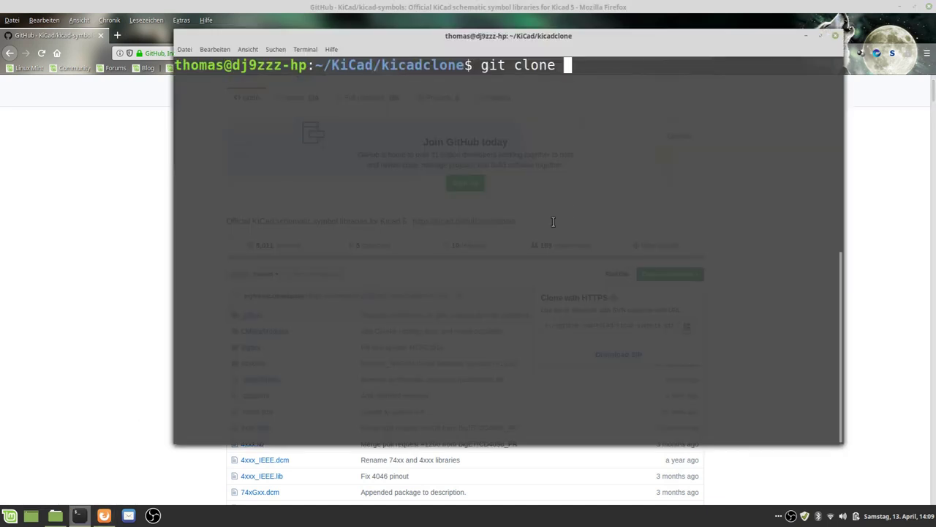
right_click(611, 69)
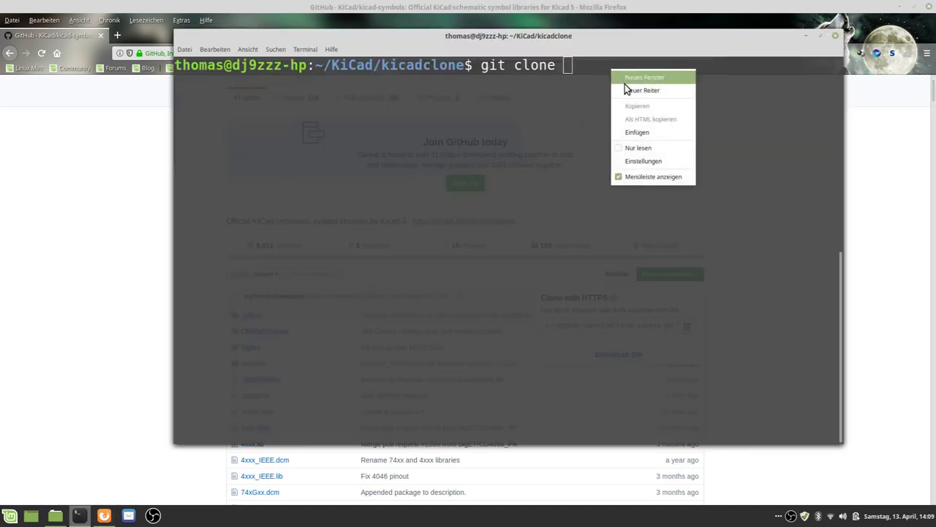
click(637, 130)
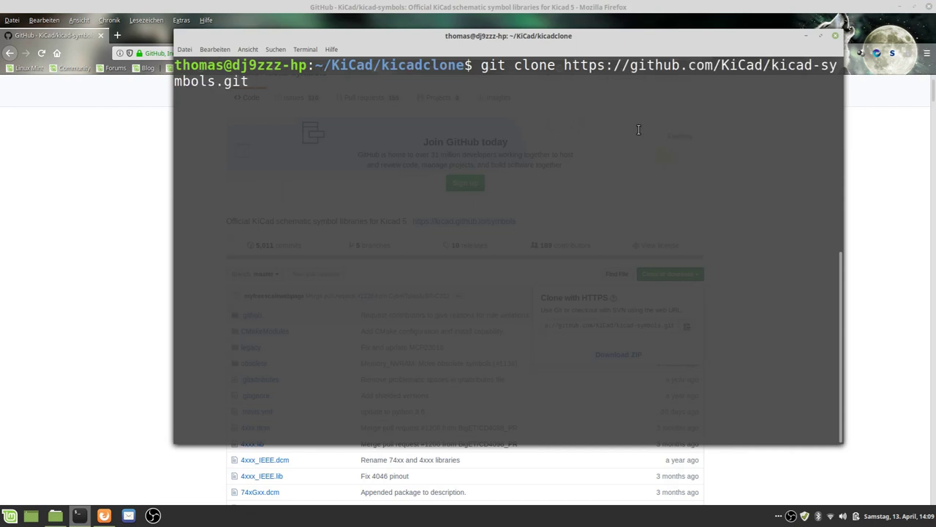
Run the kicad-symbols clone, and copy the HTTPS clone address of the kicad-footprints repository from GitHub in Firefox
key(Return)
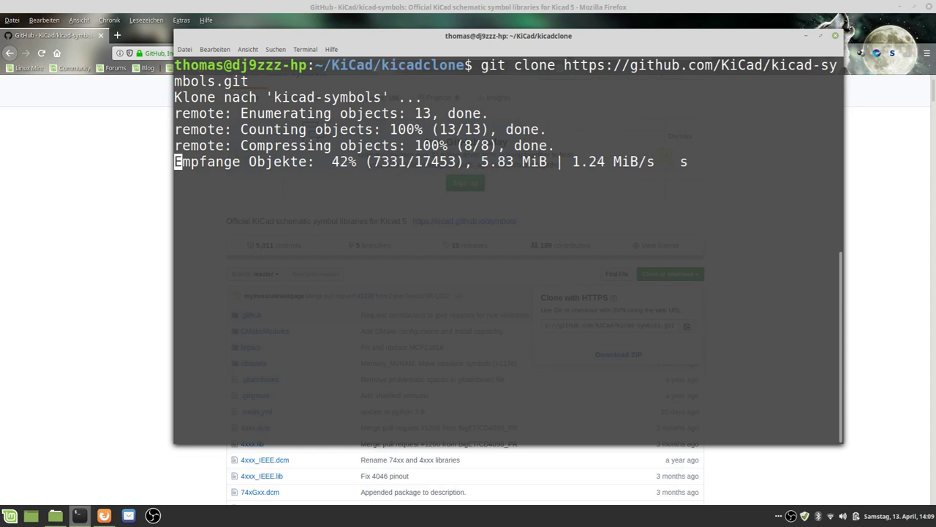
click(54, 261)
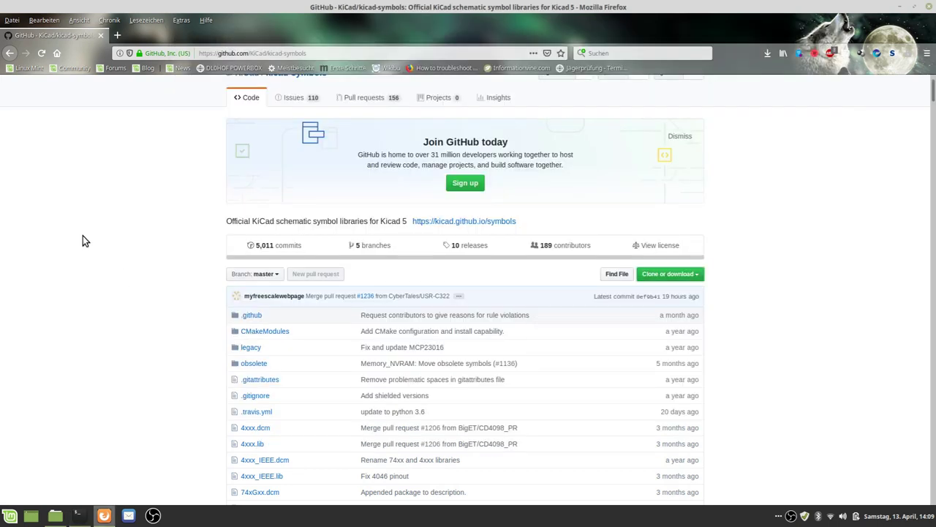
click(9, 53)
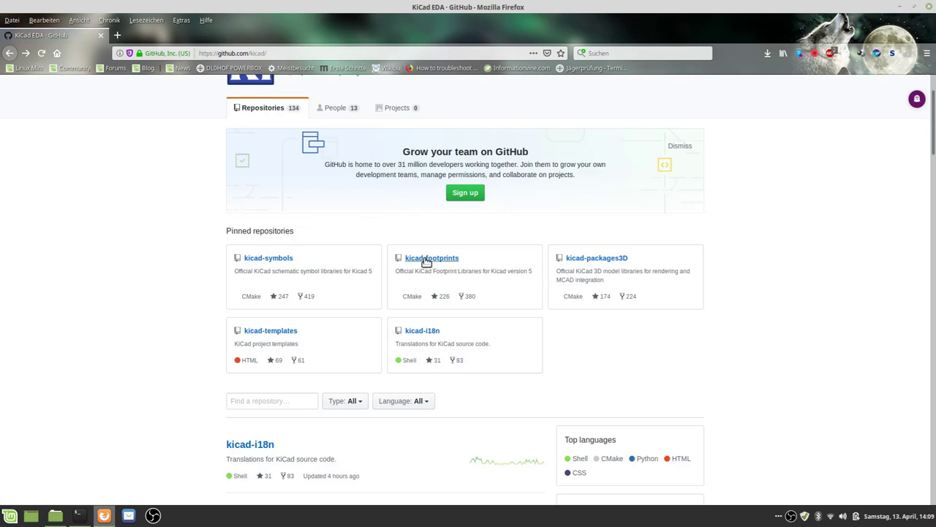
click(426, 260)
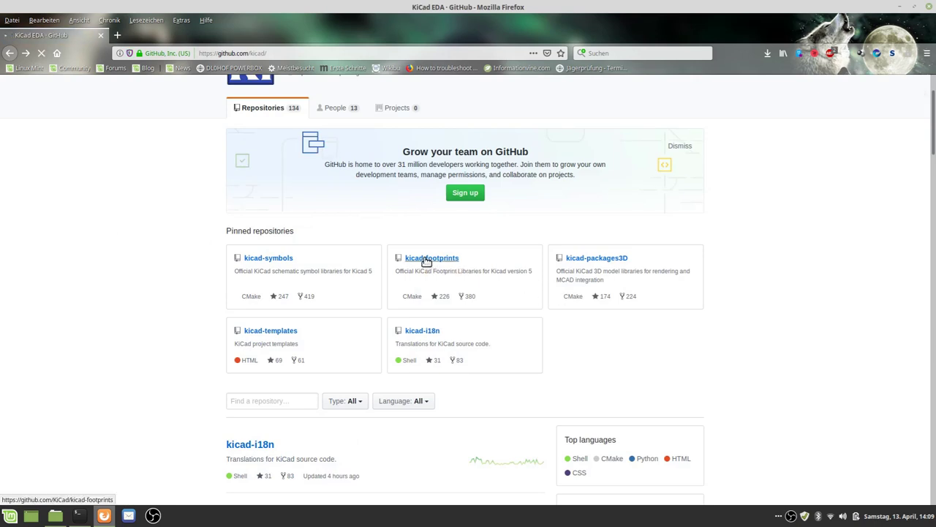
click(690, 333)
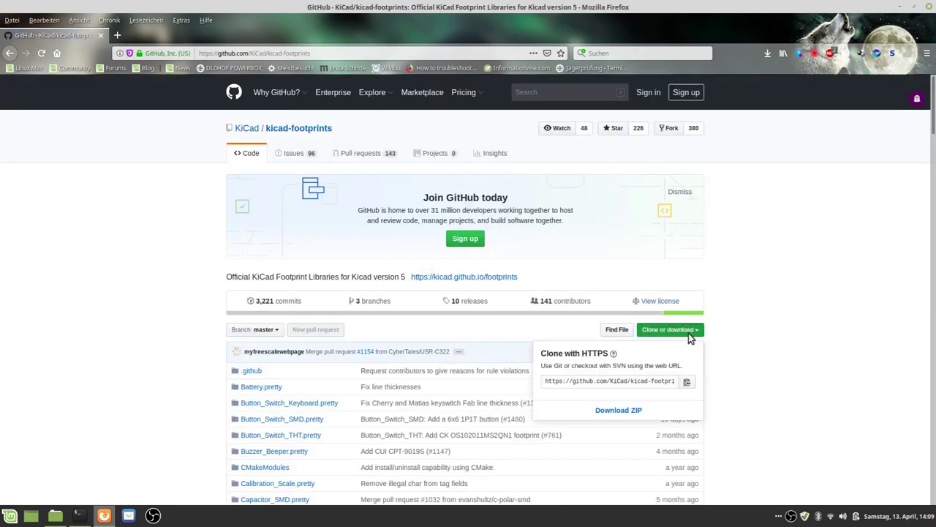
click(687, 382)
click(79, 515)
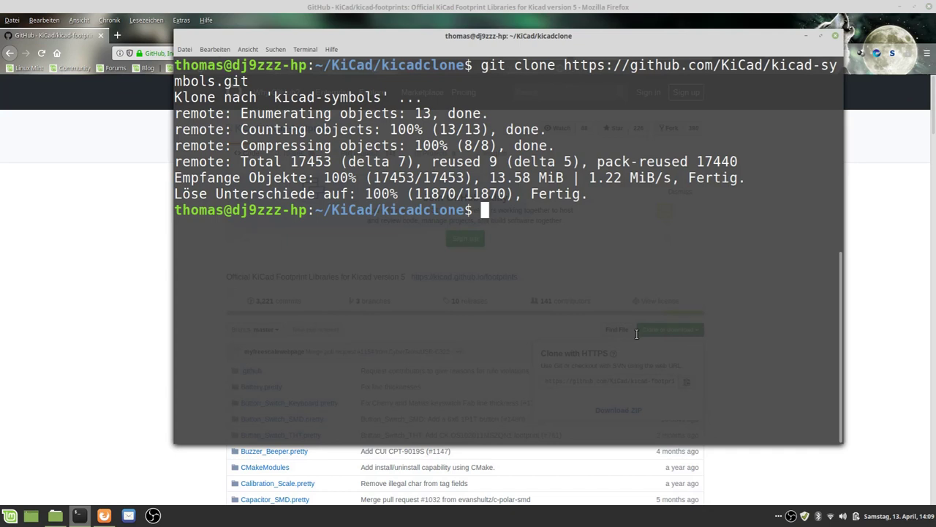
key(Up)
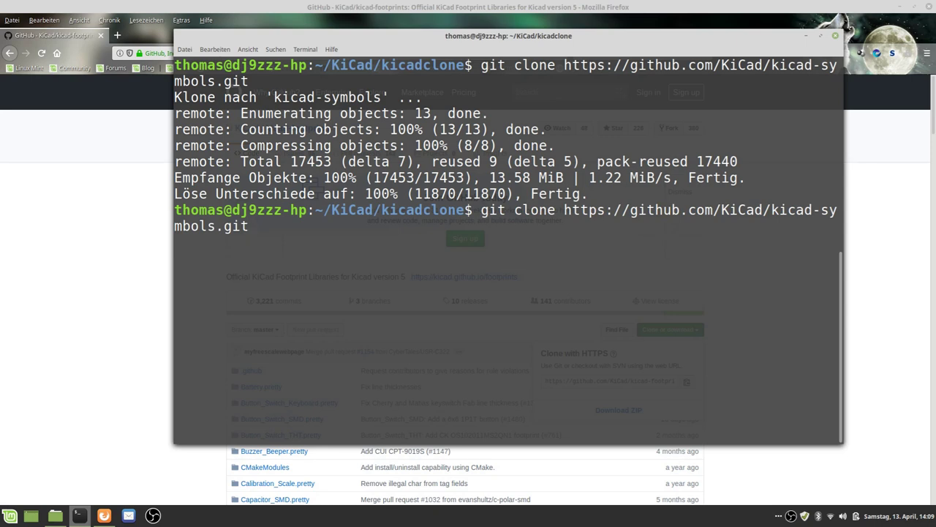
key(BackSpace)
key(BackSpace)
key(BackSpace)
key(BackSpace)
key(BackSpace)
key(BackSpace)
key(BackSpace)
key(BackSpace)
key(BackSpace)
key(BackSpace)
key(BackSpace)
key(BackSpace)
key(BackSpace)
key(BackSpace)
key(BackSpace)
key(BackSpace)
key(BackSpace)
key(BackSpace)
key(BackSpace)
key(BackSpace)
key(BackSpace)
key(BackSpace)
key(BackSpace)
key(BackSpace)
key(BackSpace)
key(BackSpace)
key(BackSpace)
key(BackSpace)
key(BackSpace)
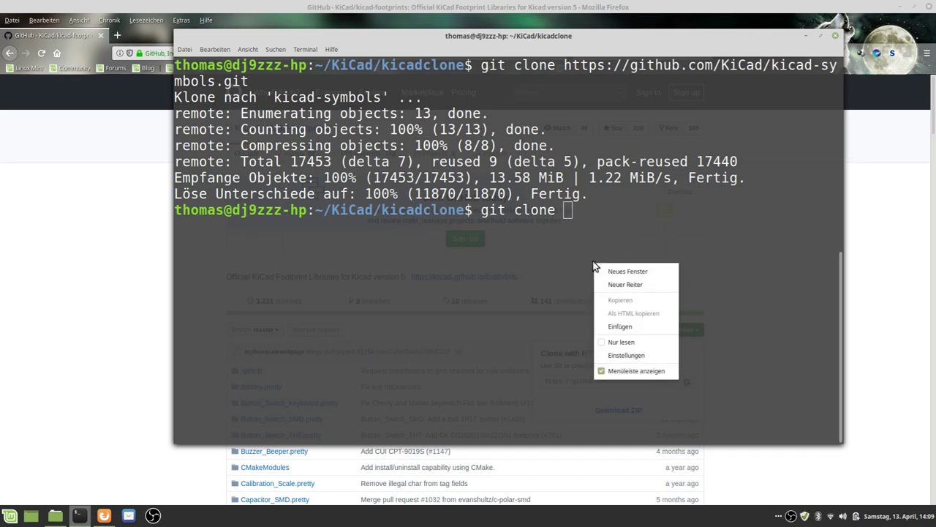
right_click(593, 261)
click(624, 327)
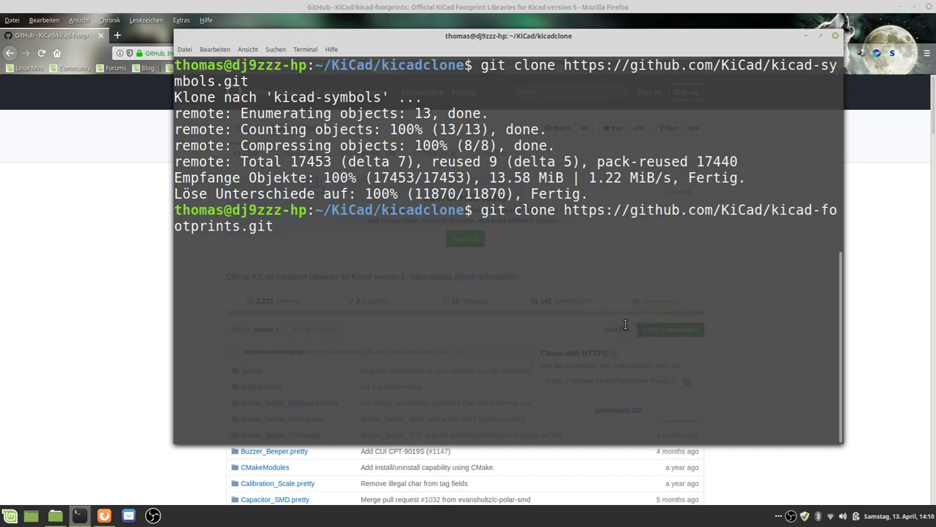
key(Return)
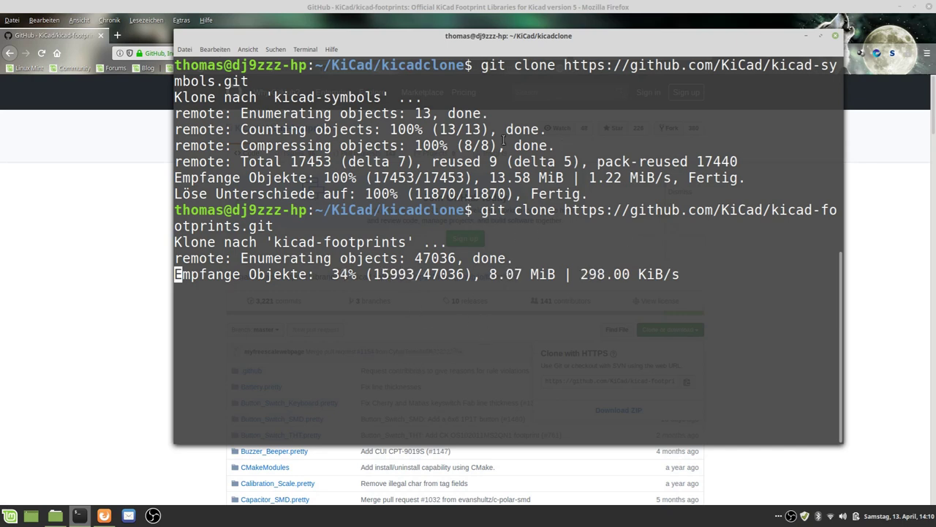
Open a second terminal window, minimise the cloning one, and enlarge the new terminal's text
right_click(77, 516)
click(72, 435)
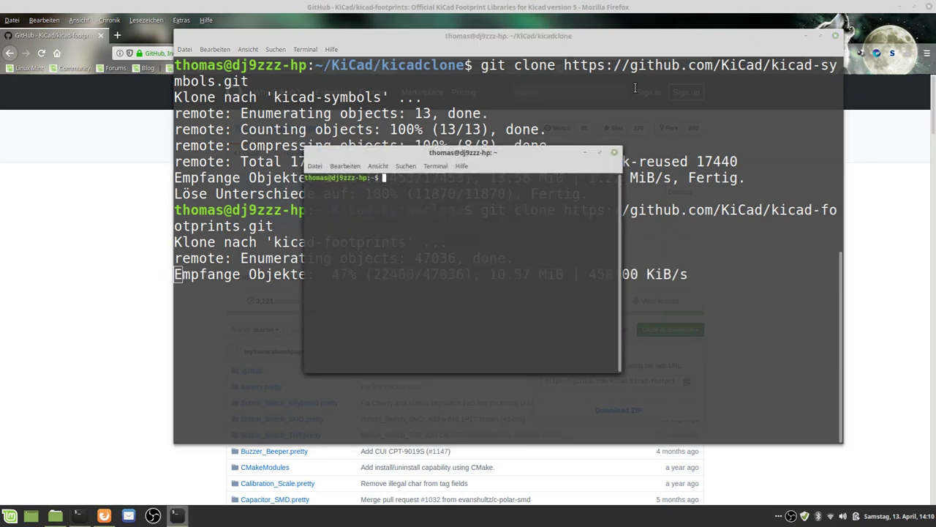
click(808, 36)
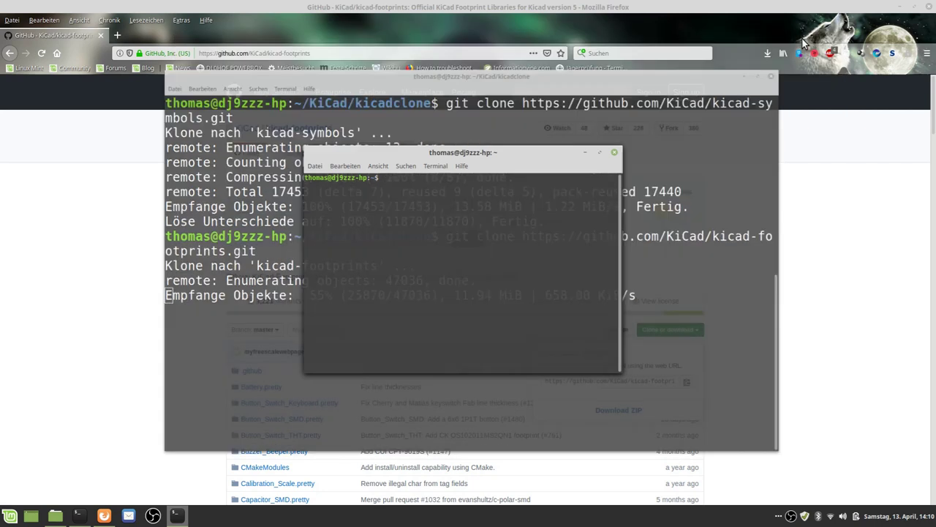
drag(501, 147, 280, 21)
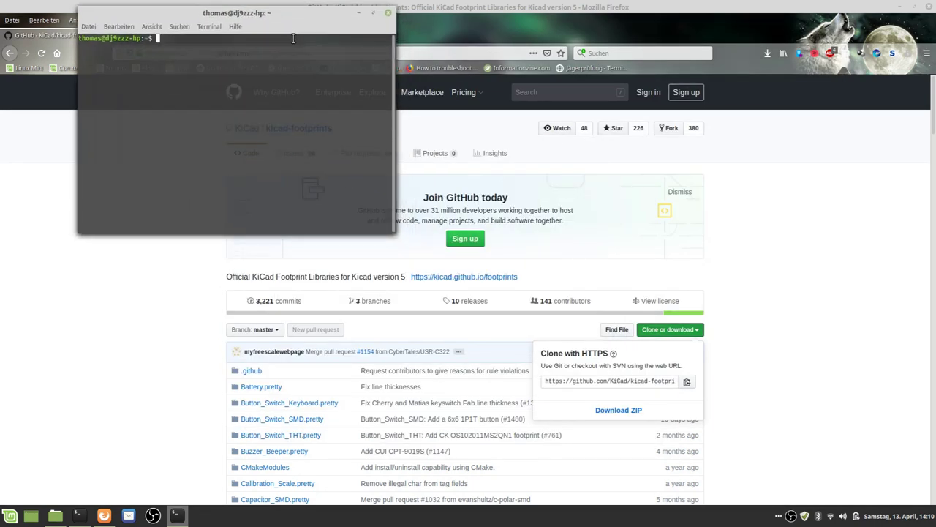
key(ctrl+plus)
key(ctrl+plus)
key(ctrl+plus)
key(ctrl+plus)
key(ctrl+plus)
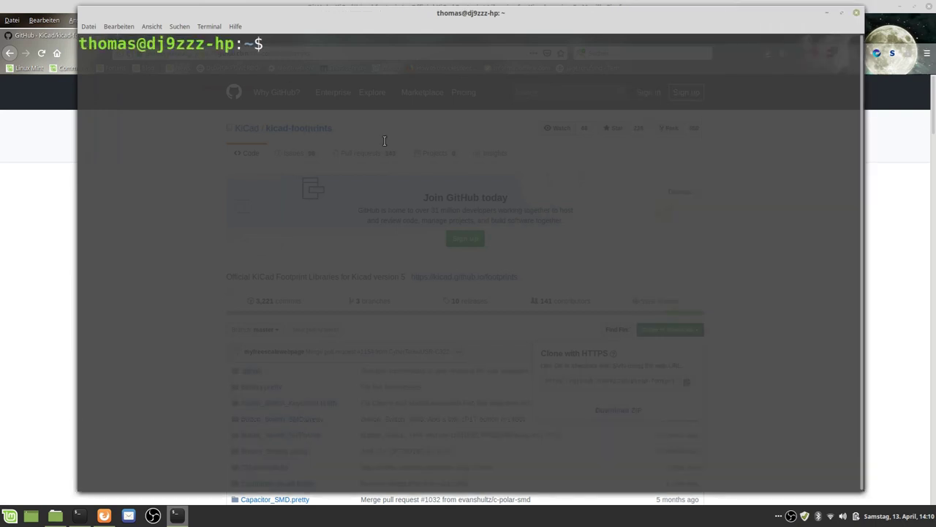
Change to KiCad/kicadclone/ in the new terminal and list its contents with ll
text(cd KiCad/kicadclone/)
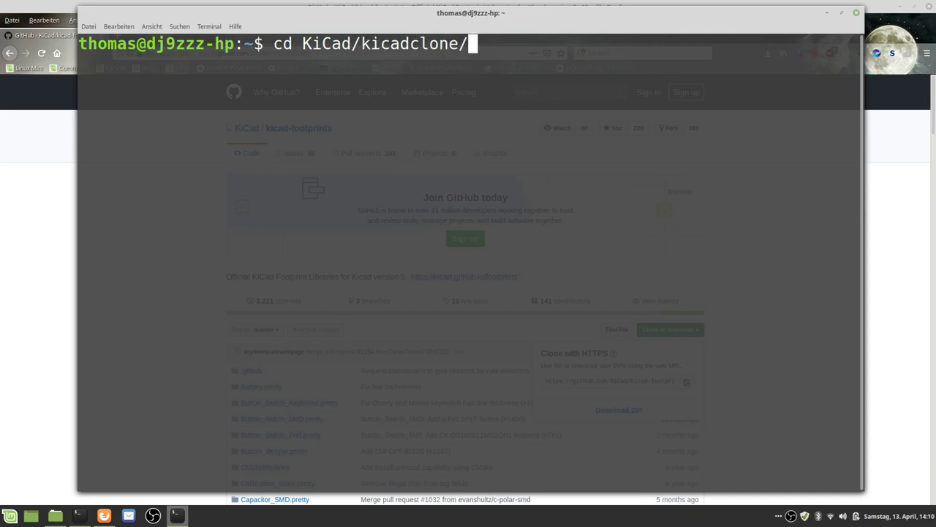
key(Return)
text(ll)
key(Return)
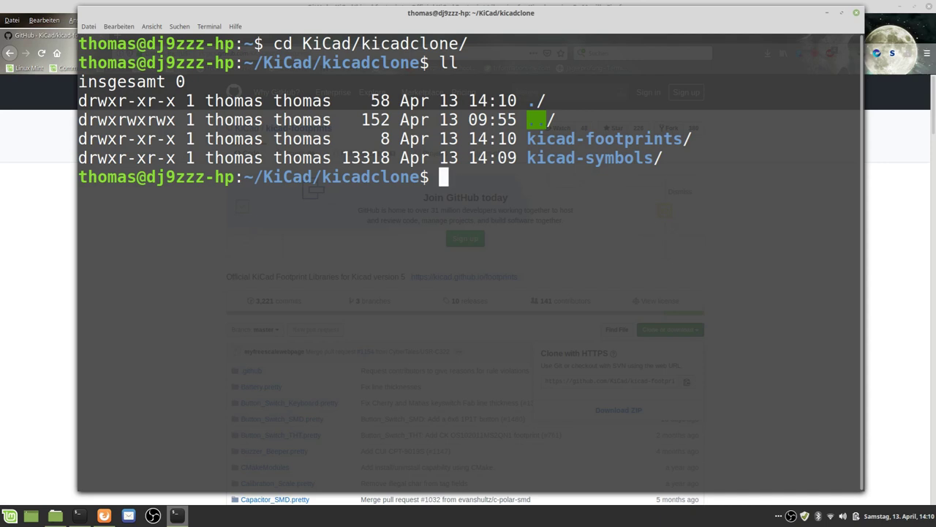
text(kicad)
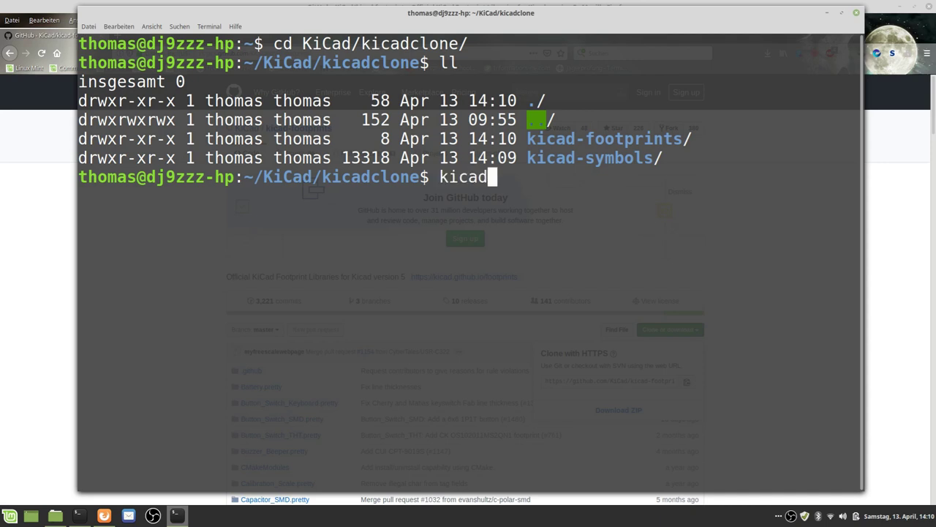
text(-)
key(Tab)
key(BackSpace)
key(BackSpace)
key(BackSpace)
key(BackSpace)
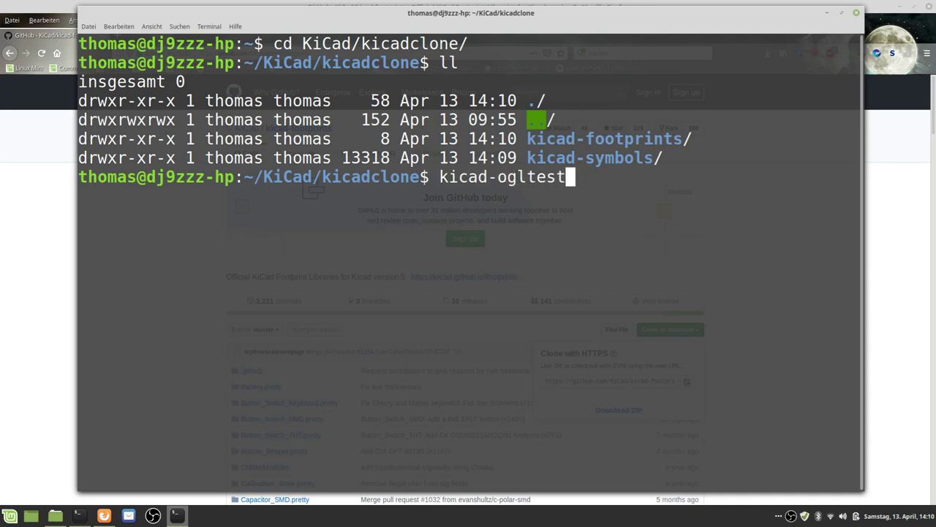
key(BackSpace)
key(BackSpace)
key(BackSpace)
key(BackSpace)
key(BackSpace)
key(BackSpace)
key(BackSpace)
key(BackSpace)
key(BackSpace)
key(BackSpace)
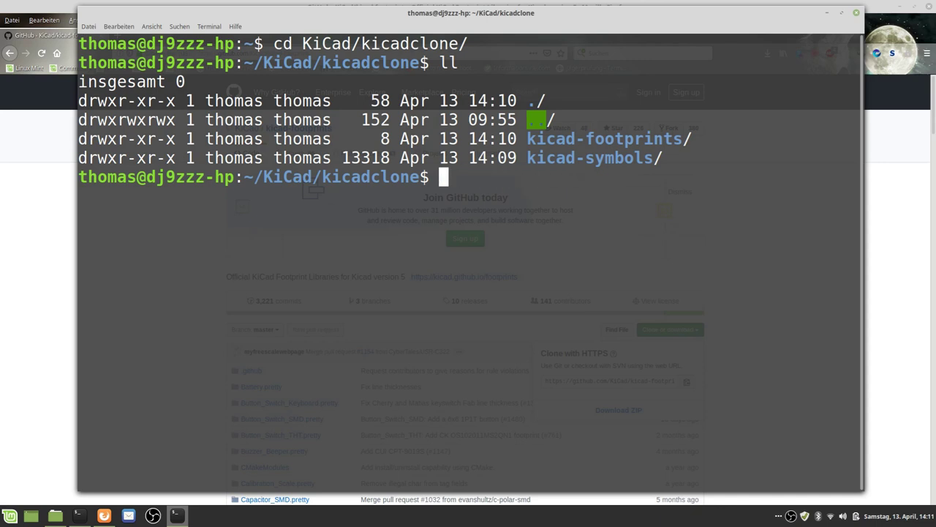
Change into the kicad-symbols folder and update the local clone with git pull
text(cd ki)
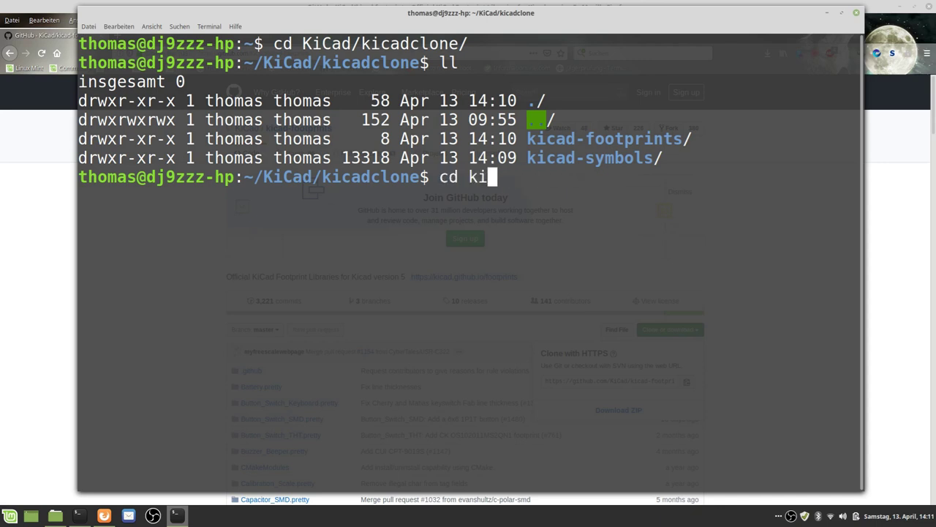
text(cad-)
text(s)
key(Tab)
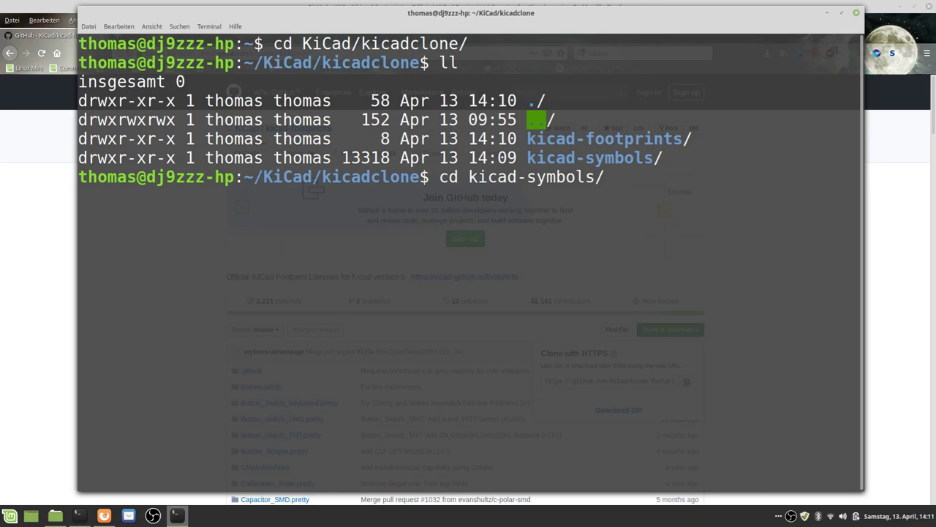
key(Return)
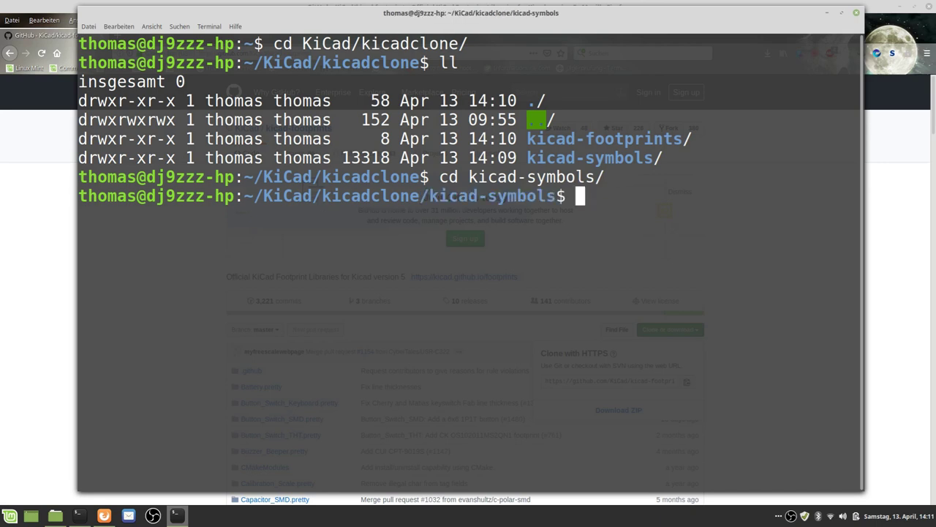
text(git pull)
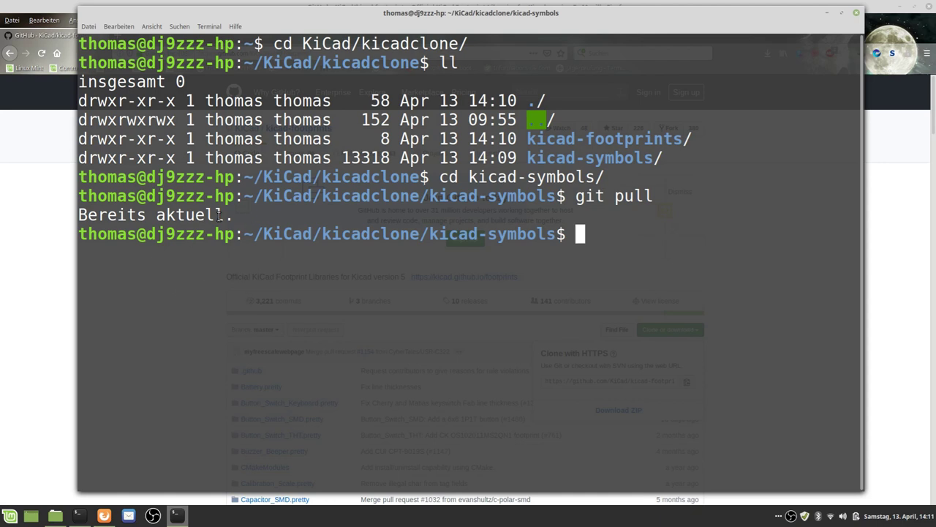
Review the git pull command and its output line by highlighting each in the terminal
drag(237, 215, 80, 214)
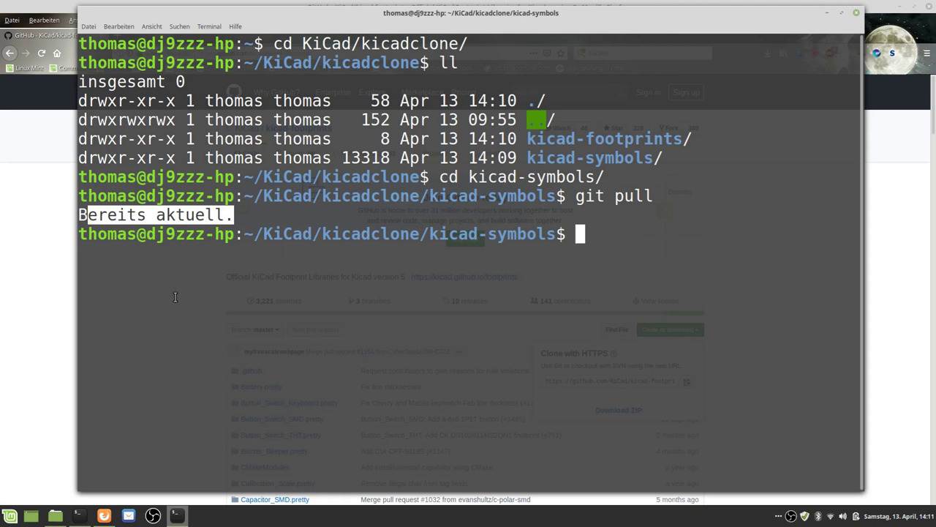
click(307, 257)
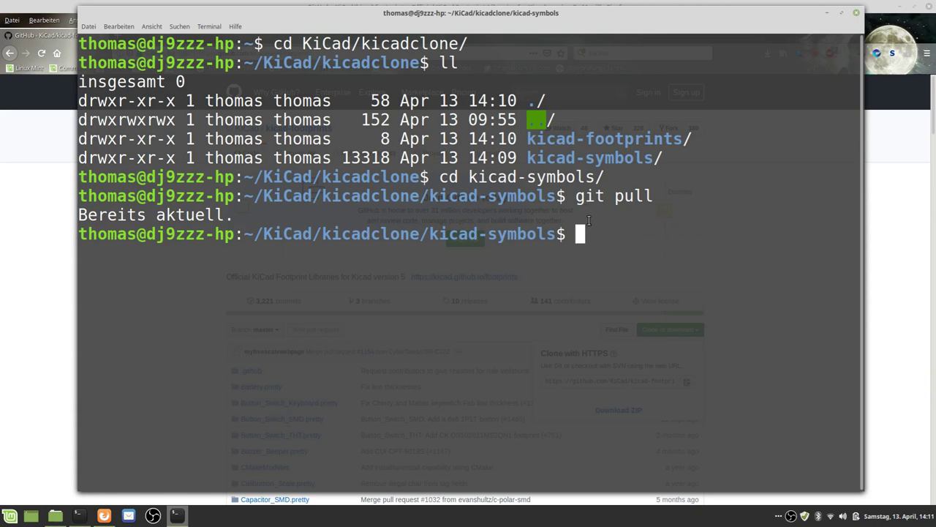
drag(574, 196, 666, 194)
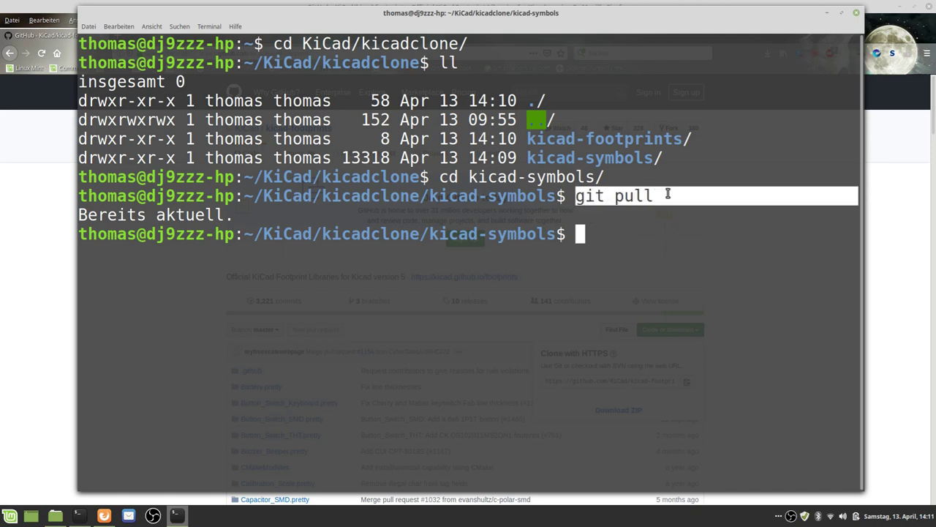
click(652, 225)
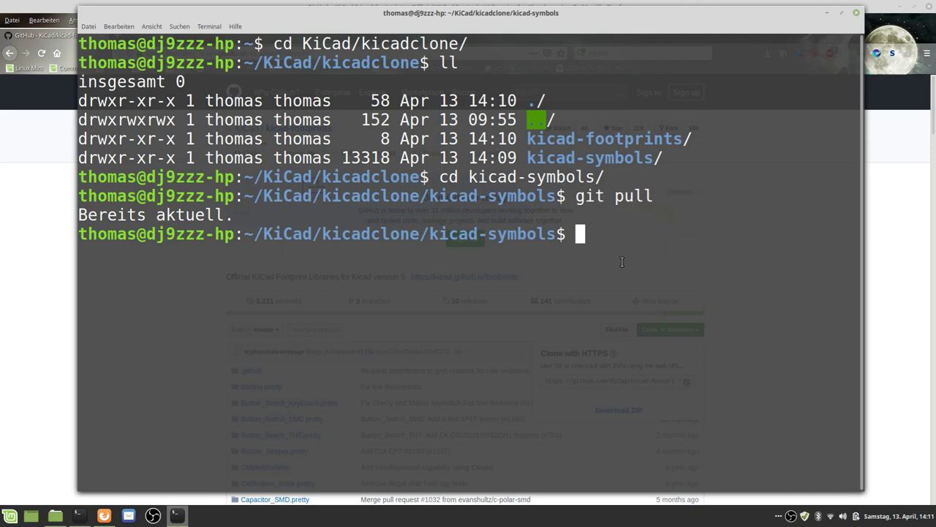
Switch to Firefox, return to KiCad's GitHub overview page, and look over the pinned repositories
click(910, 228)
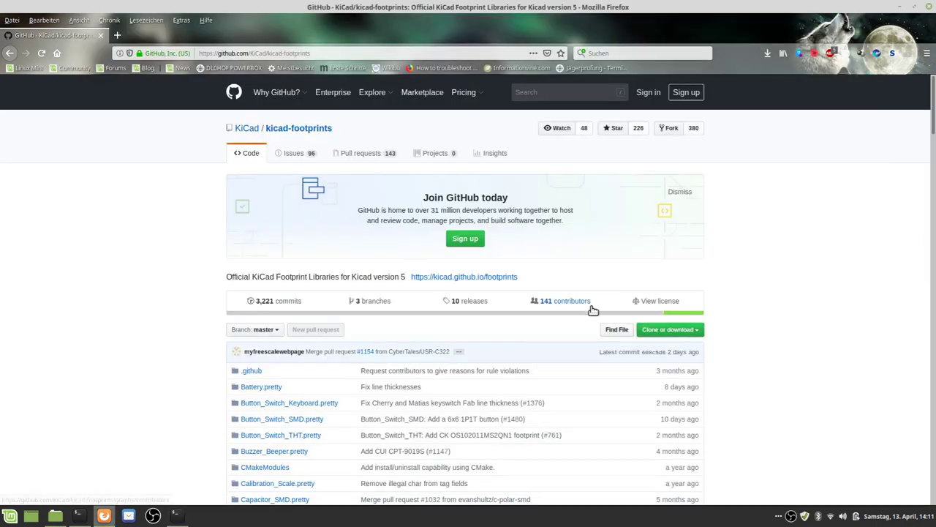
click(9, 52)
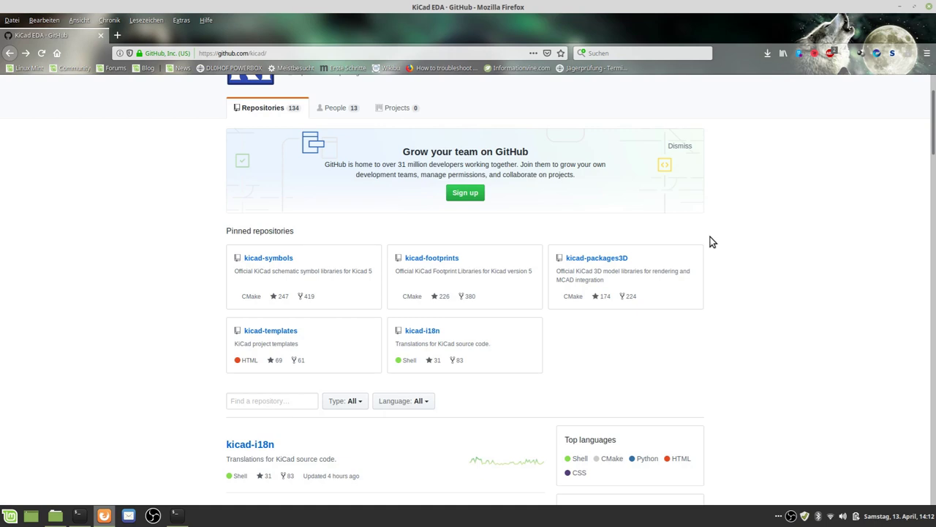
scroll(712, 241, down, 1)
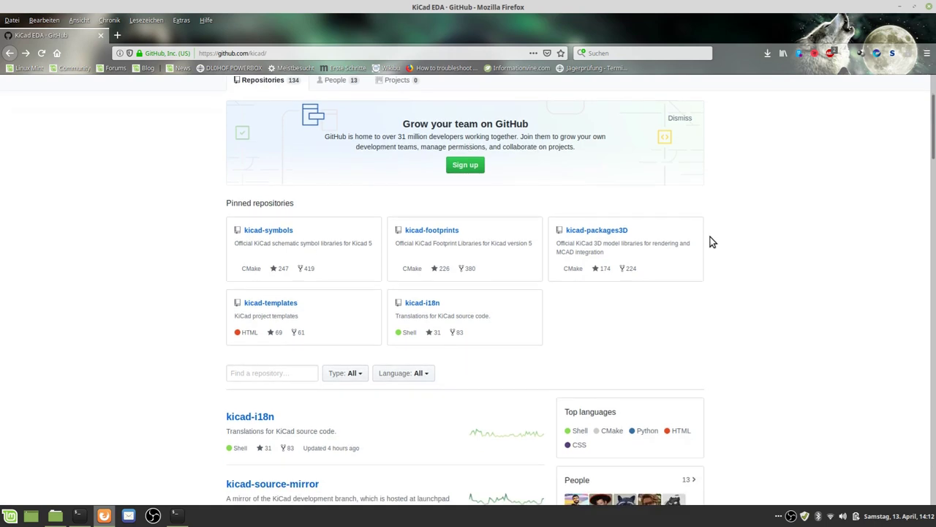
scroll(711, 242, down, 1)
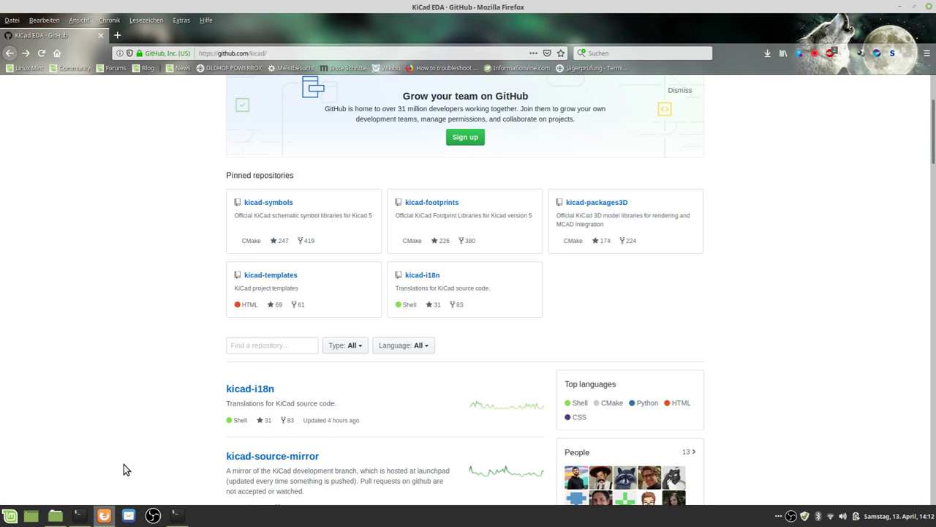
Switch to the second terminal in the kicad-symbols folder and close it with exit
click(179, 516)
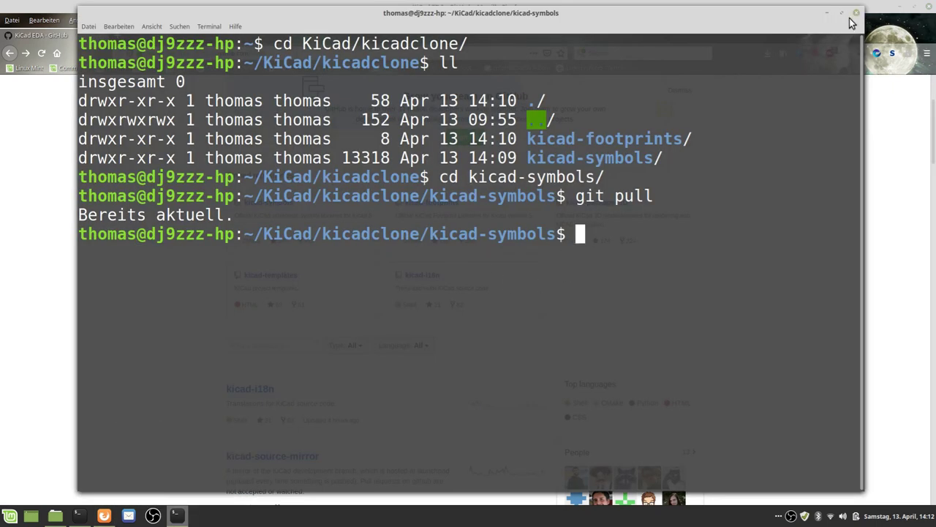
text(exit)
key(Return)
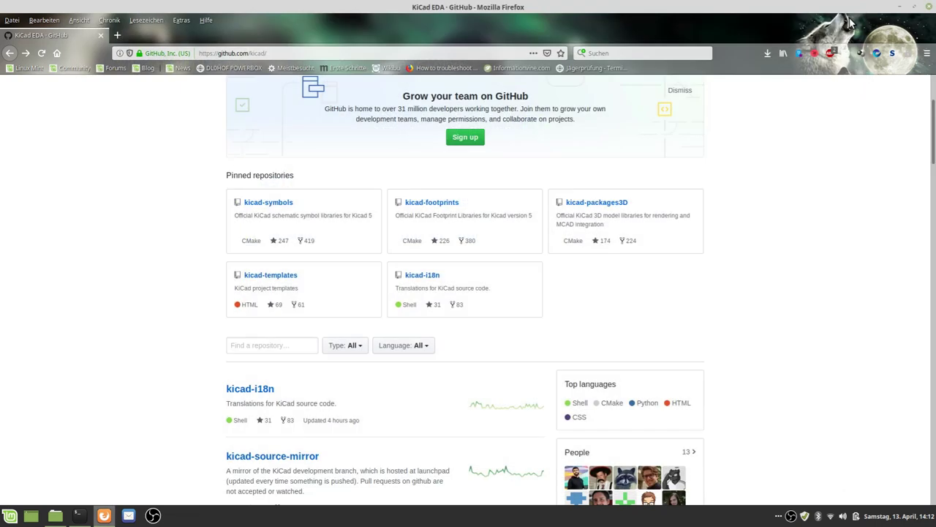
Switch to the terminal in ~/KiCad/kicadclone, check the footprint clone's output, and try to close the session with exit
click(79, 515)
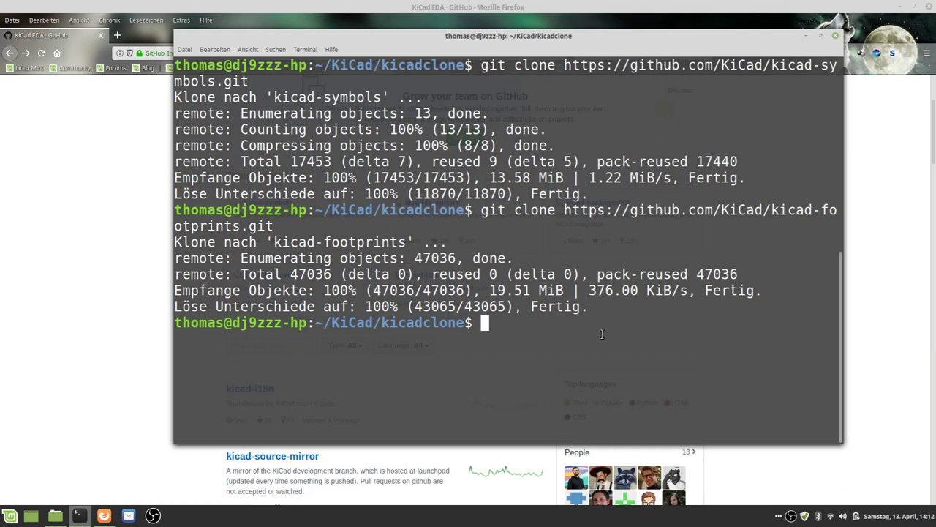
text(exit)
key(Return)
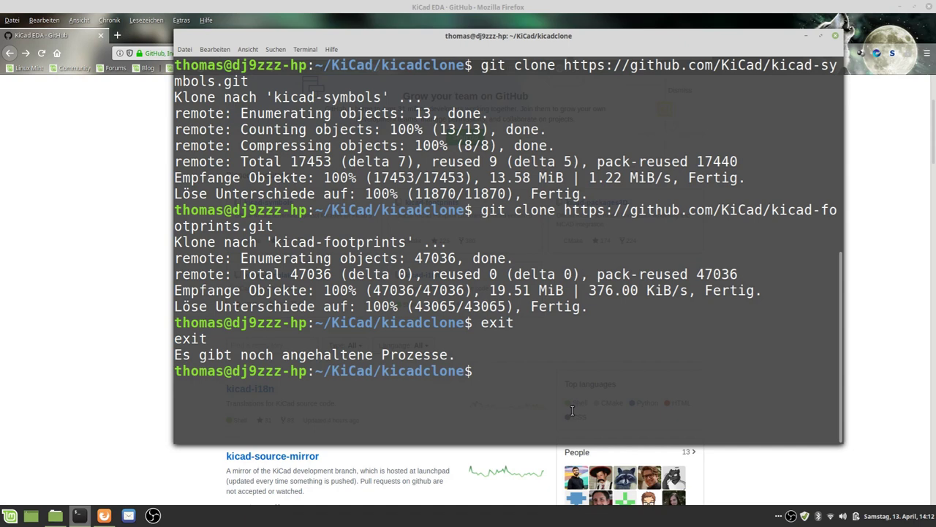
Clear the desktop by closing Firefox, minimising the terminal, and closing the file manager window
click(138, 376)
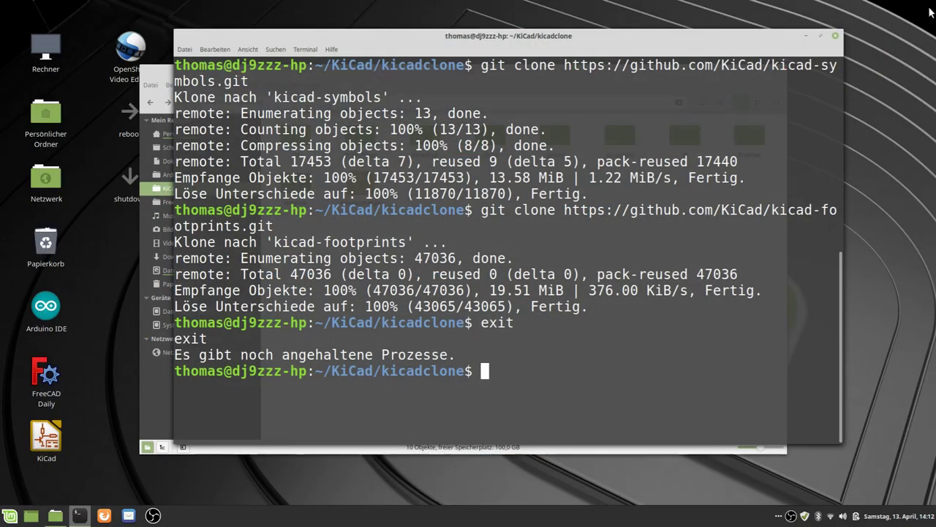
click(925, 7)
click(805, 36)
click(779, 72)
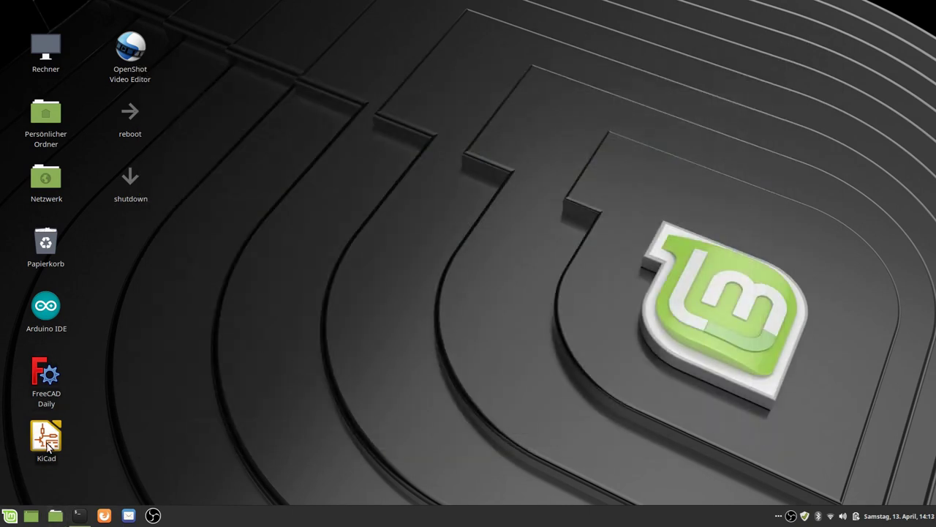
Launch KiCad, open the symbol library manager, enlarge its window, and show the project-specific libraries
double_click(46, 438)
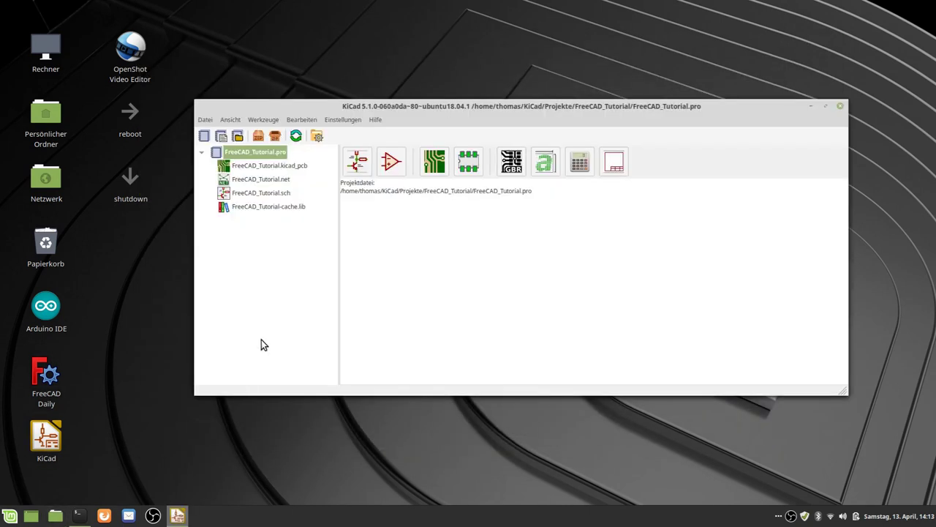
click(348, 121)
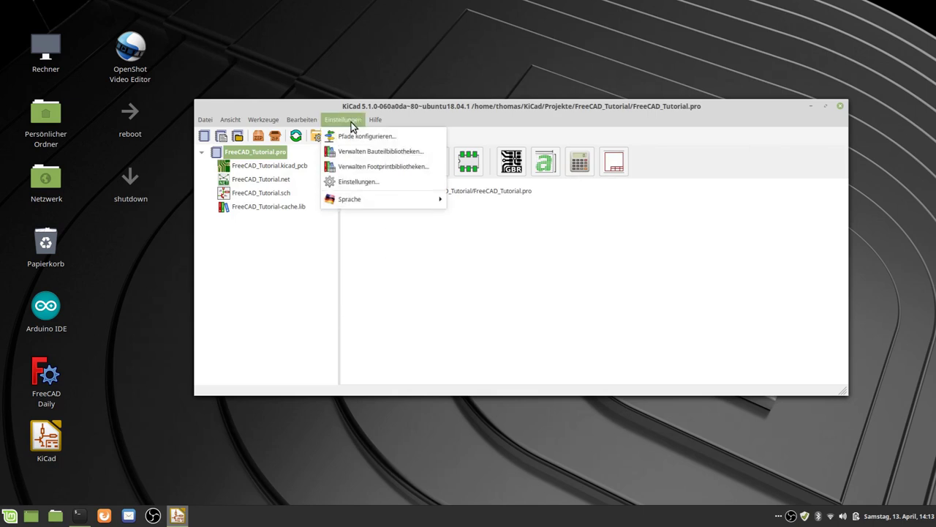
click(374, 160)
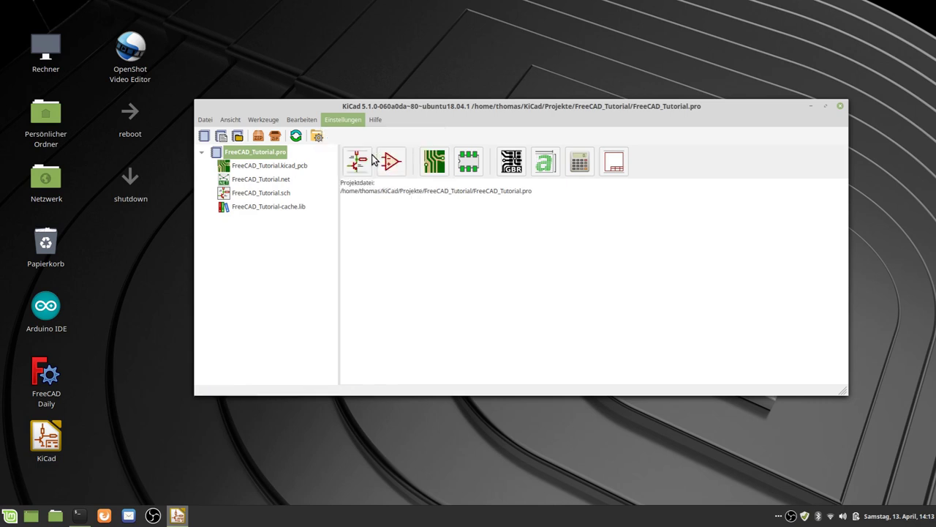
drag(622, 90, 464, 23)
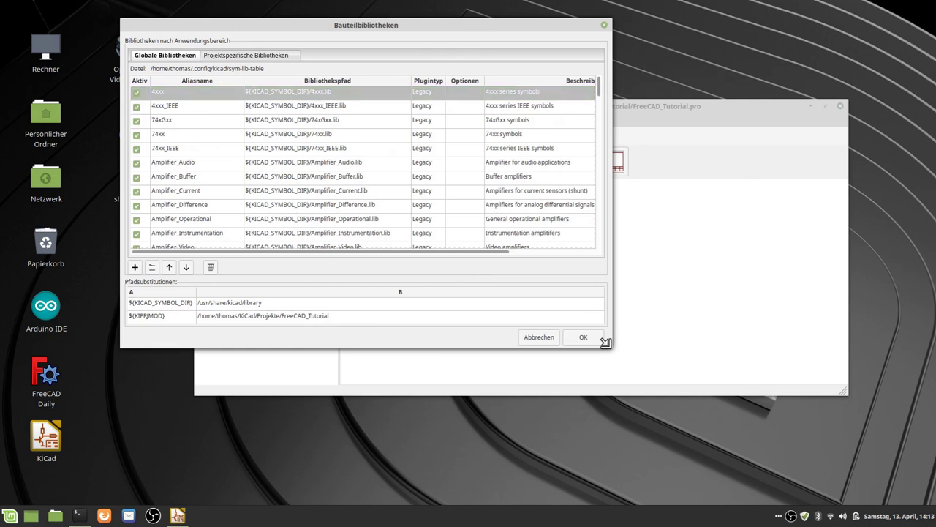
drag(611, 352, 757, 477)
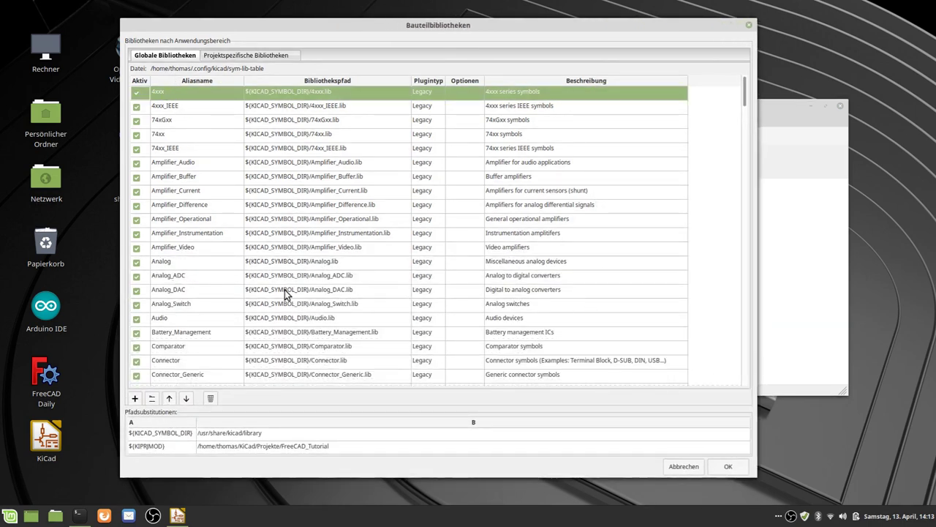
click(248, 57)
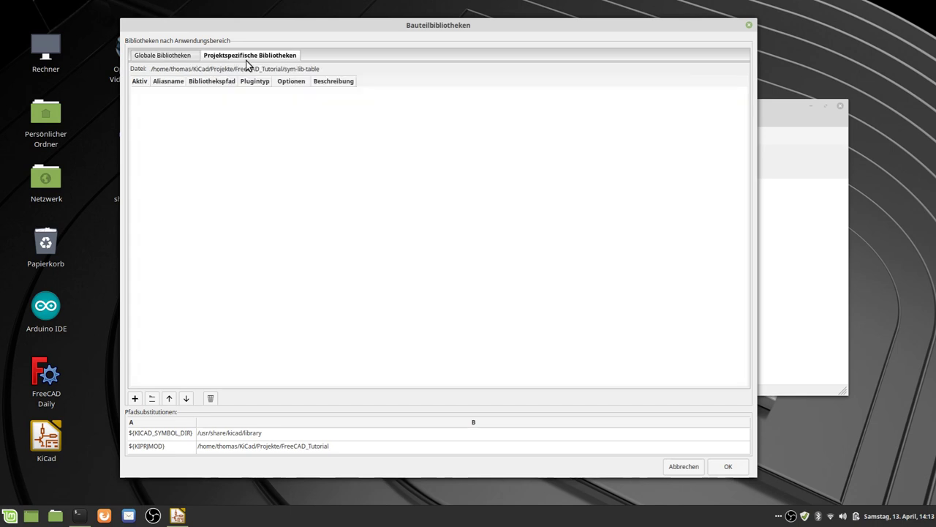
Start adding existing libraries to the project table and browse KiCad/kicadclone/kicad-symbols for the cloned .lib files
click(152, 399)
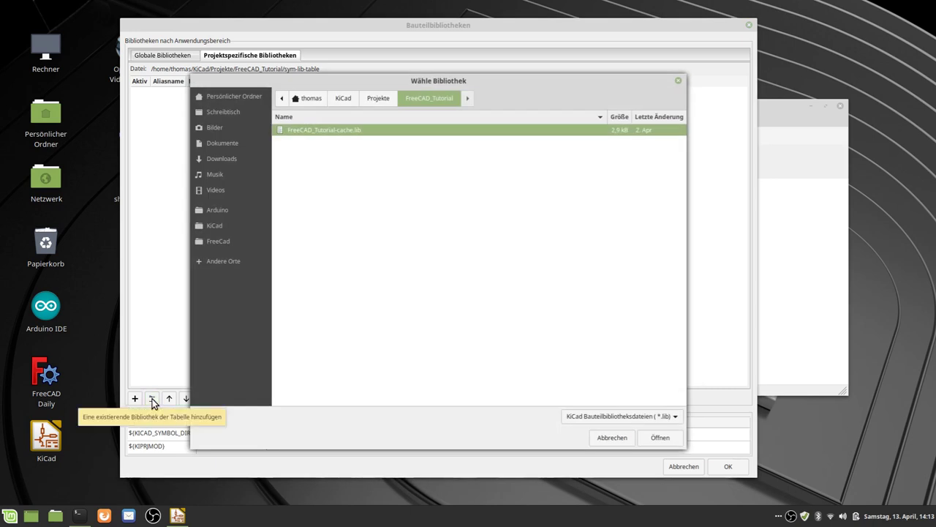
click(343, 98)
double_click(303, 184)
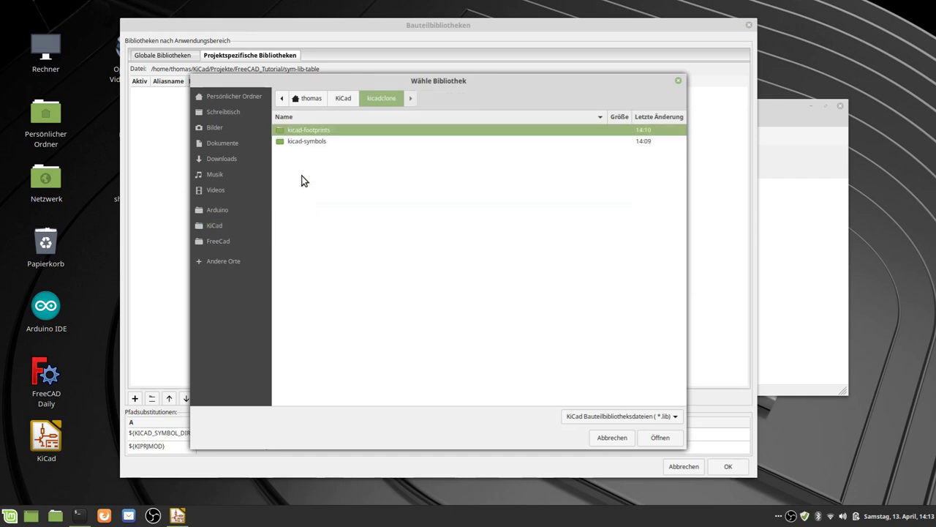
double_click(307, 143)
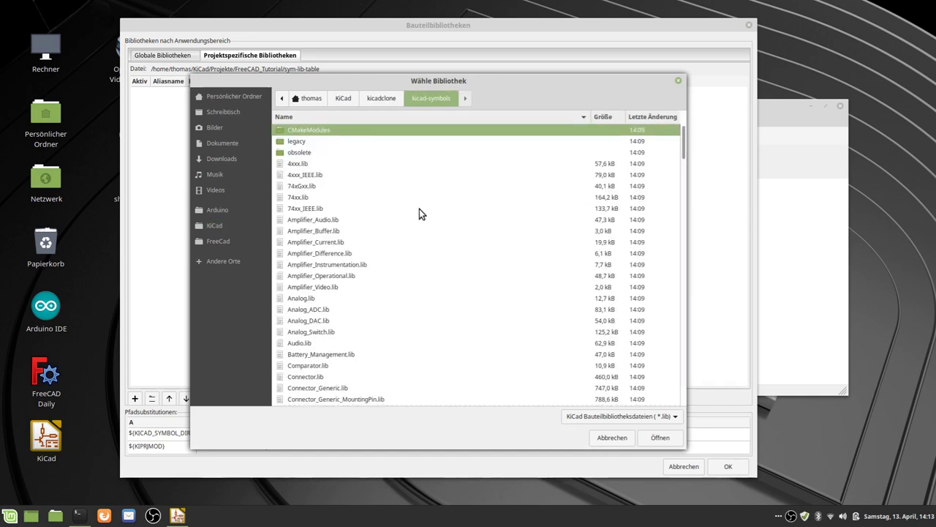
scroll(426, 212, down, 10)
scroll(426, 212, up, 10)
click(320, 256)
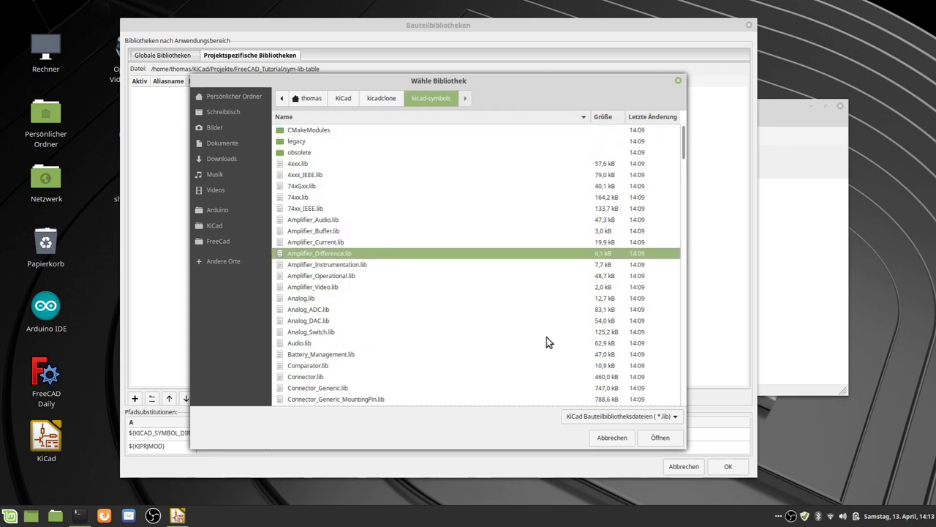
Select every .lib file in kicad-symbols, excluding the CMakeModules, legacy and obsolete folders, and add them to the project's symbol libraries
click(389, 164)
key(ctrl+a)
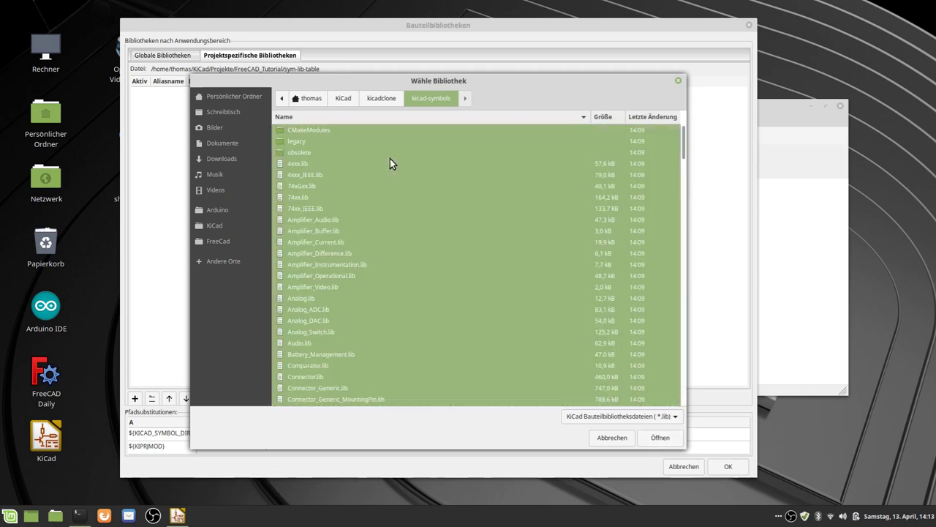
click(298, 150)
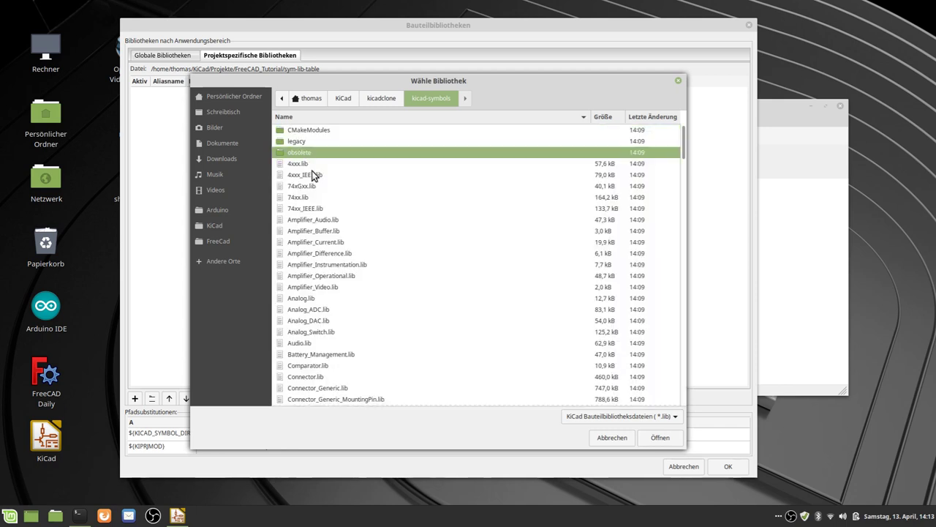
key(ctrl+a)
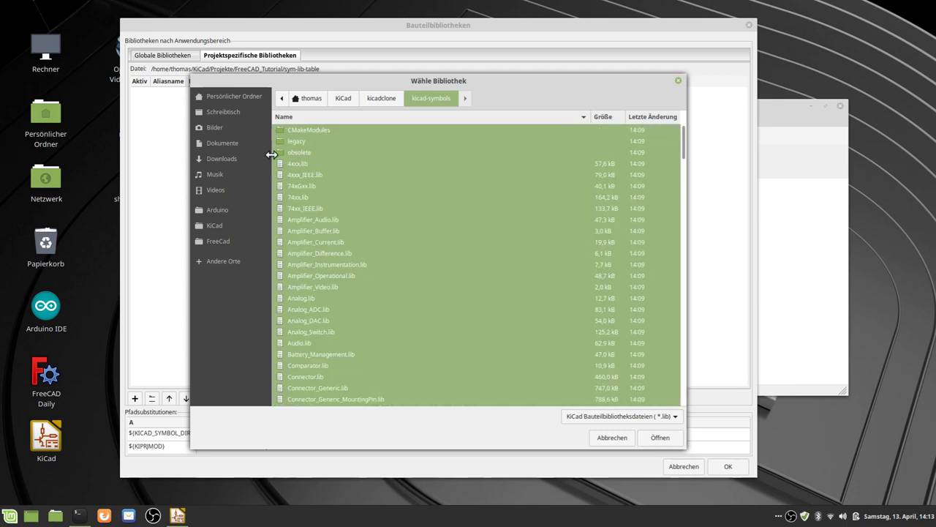
ctrl+click(281, 152)
ctrl+click(282, 142)
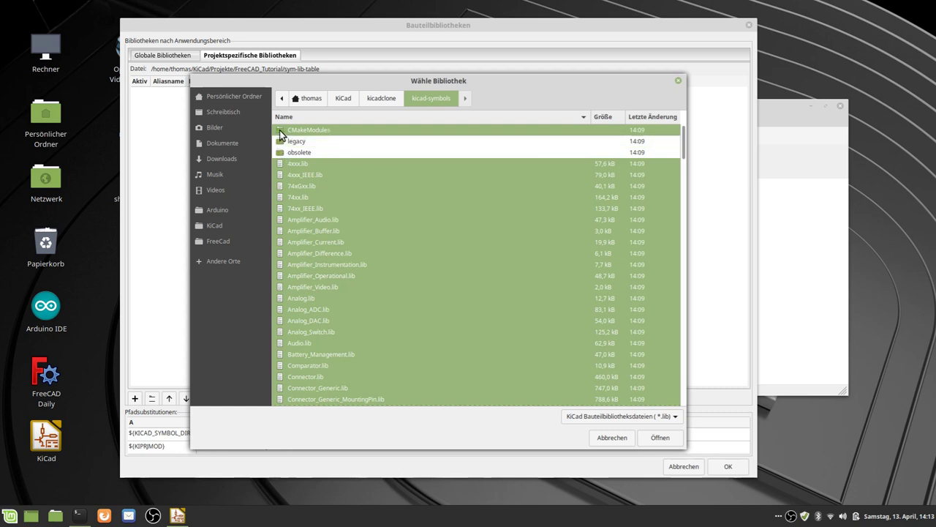
ctrl+click(281, 132)
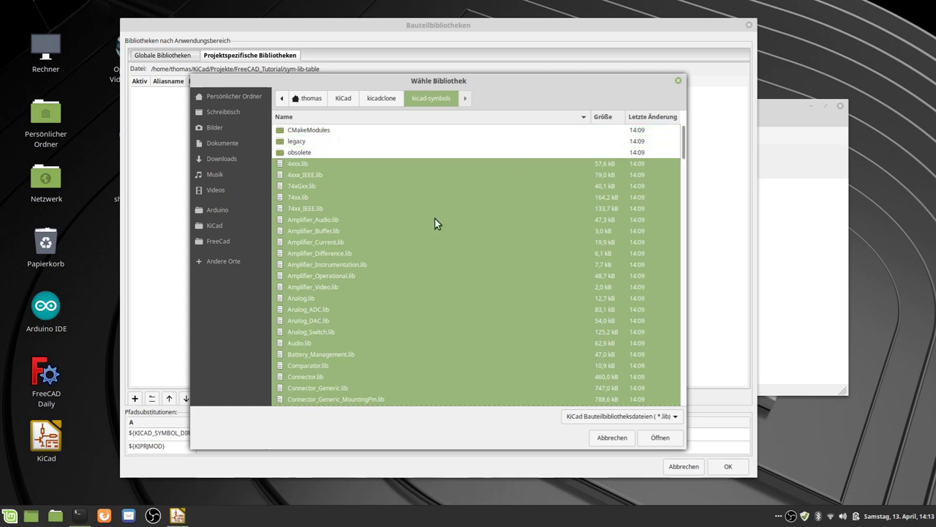
scroll(408, 286, down, 4)
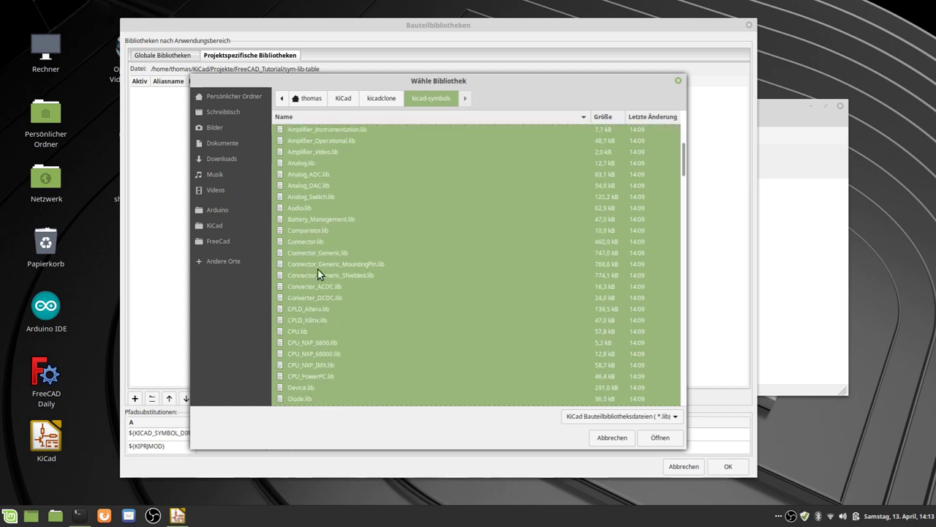
scroll(421, 294, down, 7)
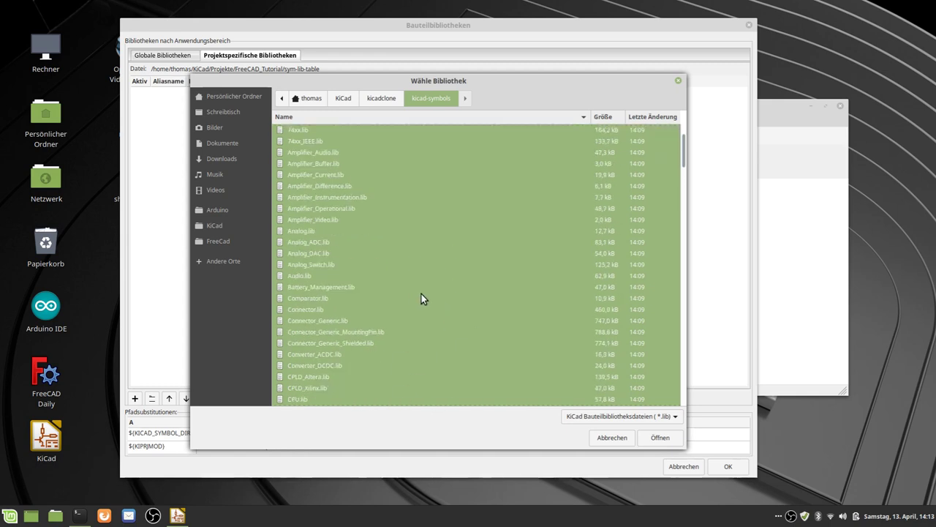
click(661, 439)
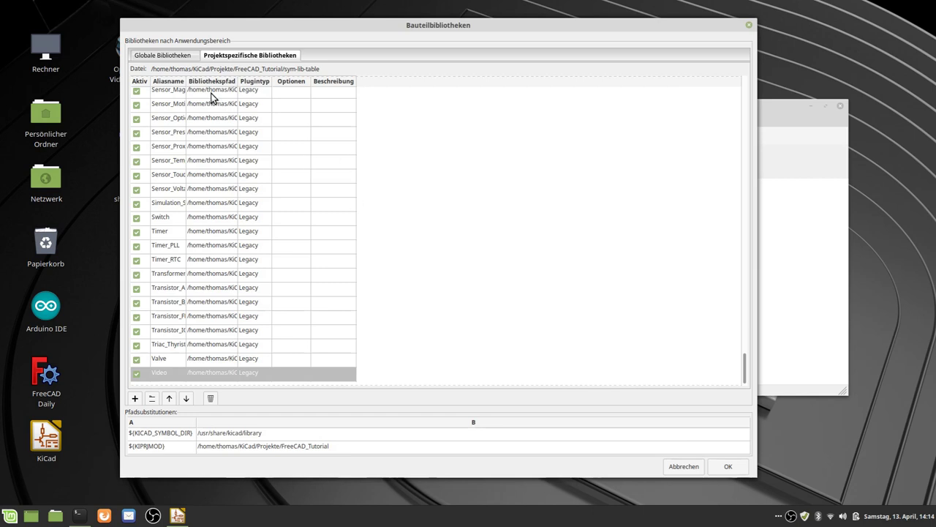
Widen the alias name and library path columns to check the entries, and save the project's symbol library table
drag(253, 81, 296, 86)
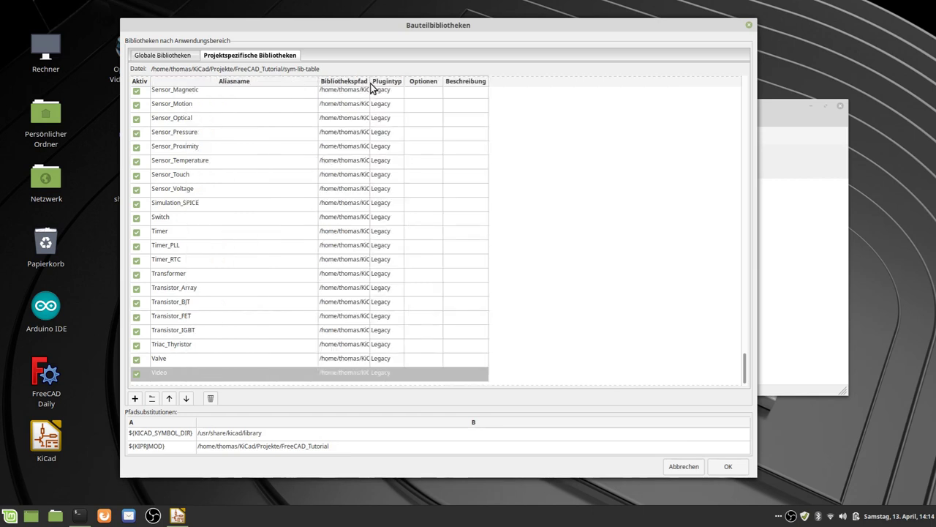
drag(373, 84, 514, 79)
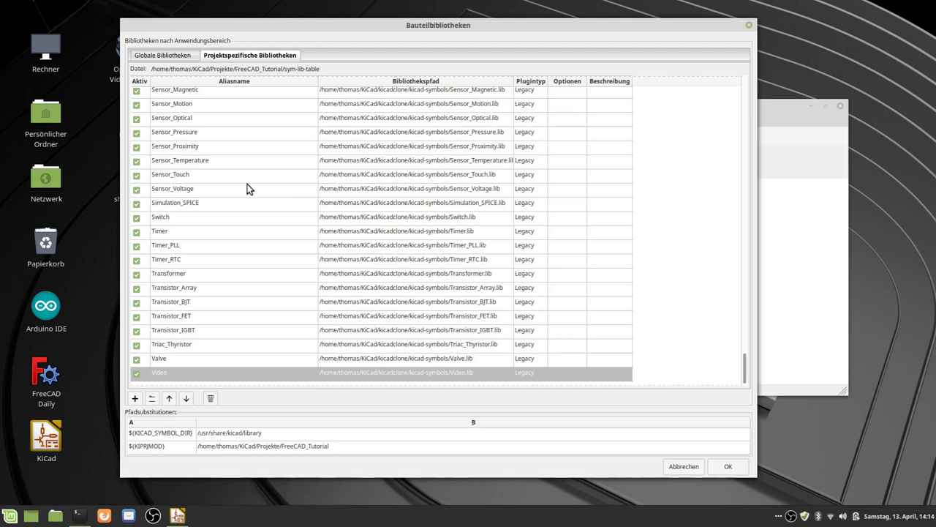
click(728, 466)
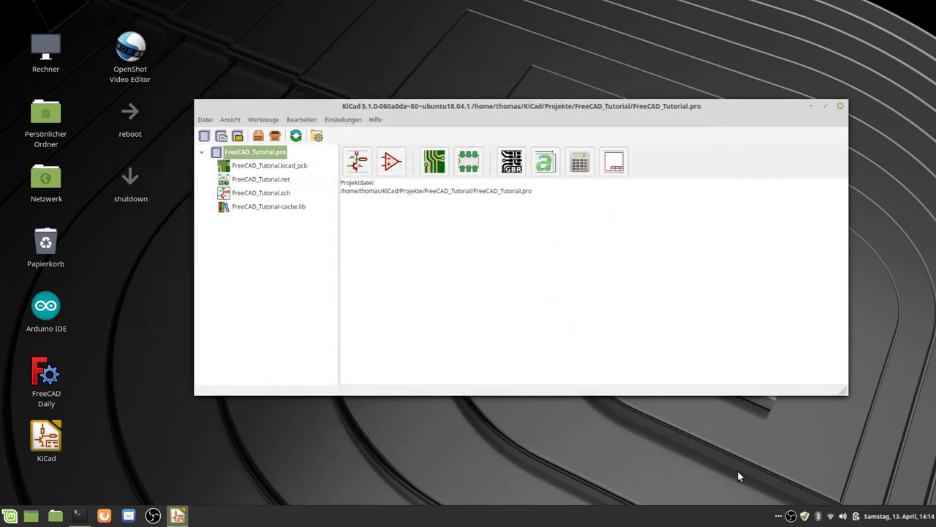
Open the FreeCAD_Tutorial schematic, start adding a symbol in the empty sheet area, and enlarge the symbol chooser
click(356, 161)
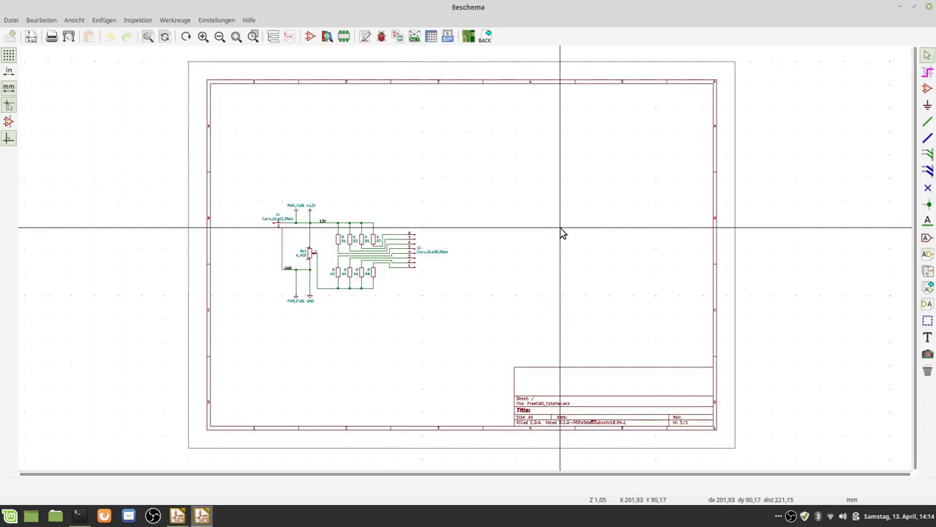
key(a)
click(558, 243)
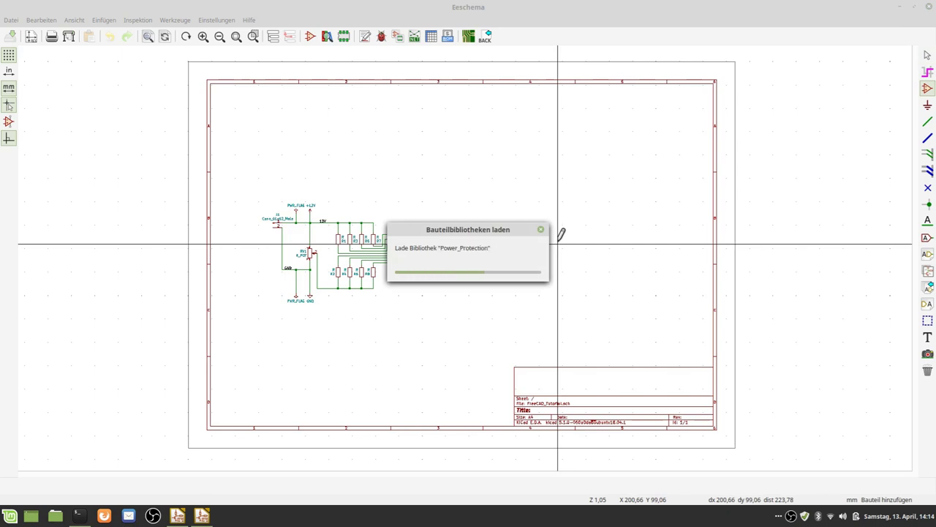
drag(453, 134, 403, 82)
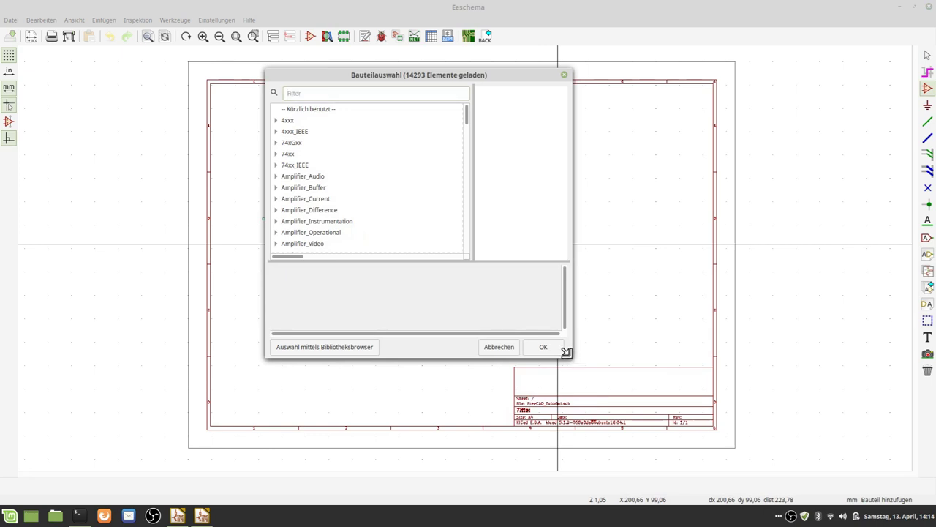
drag(573, 360, 805, 474)
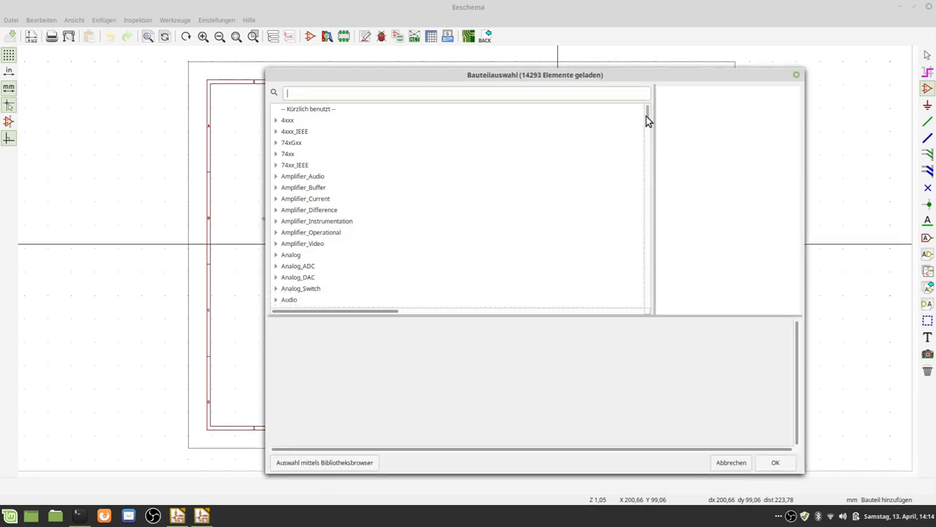
Look through the chooser's library list from start to end, and close the chooser and Eeschema without placing a symbol
drag(646, 117, 656, 305)
drag(657, 282, 656, 308)
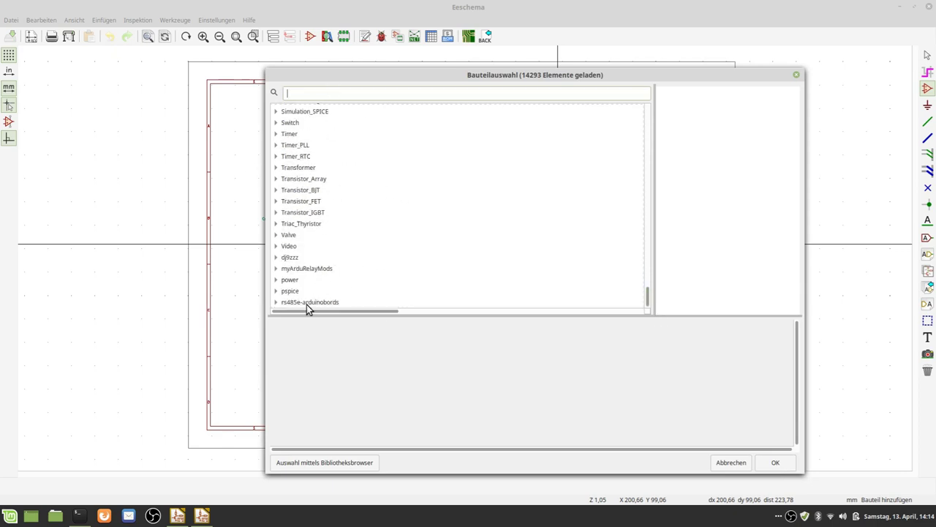
click(293, 270)
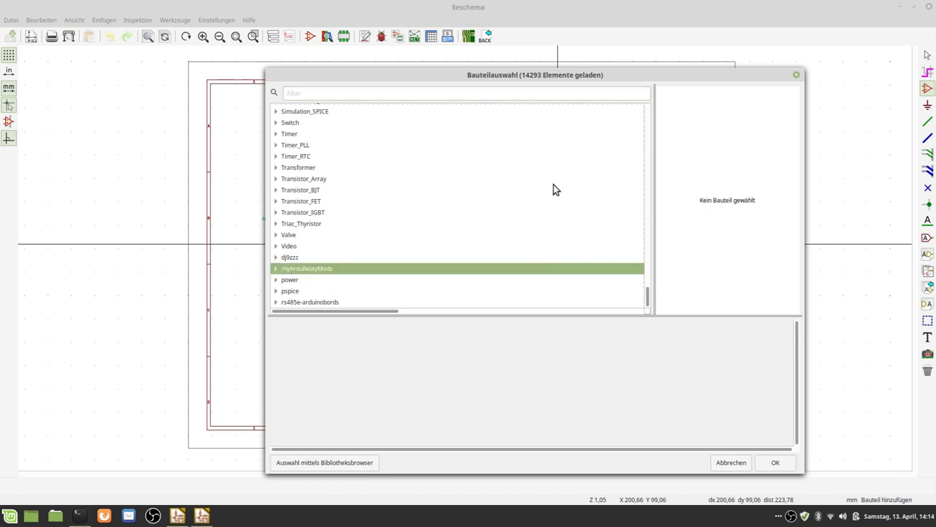
drag(649, 296, 746, 74)
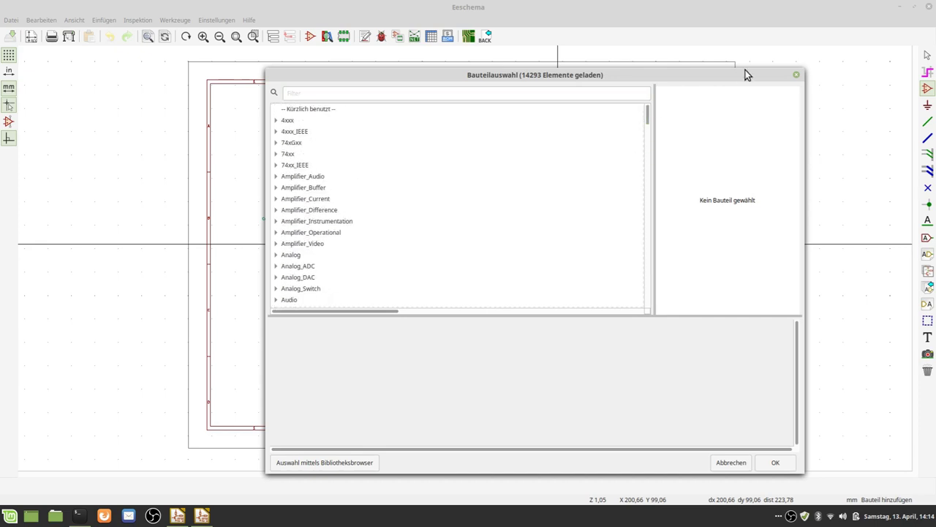
click(796, 75)
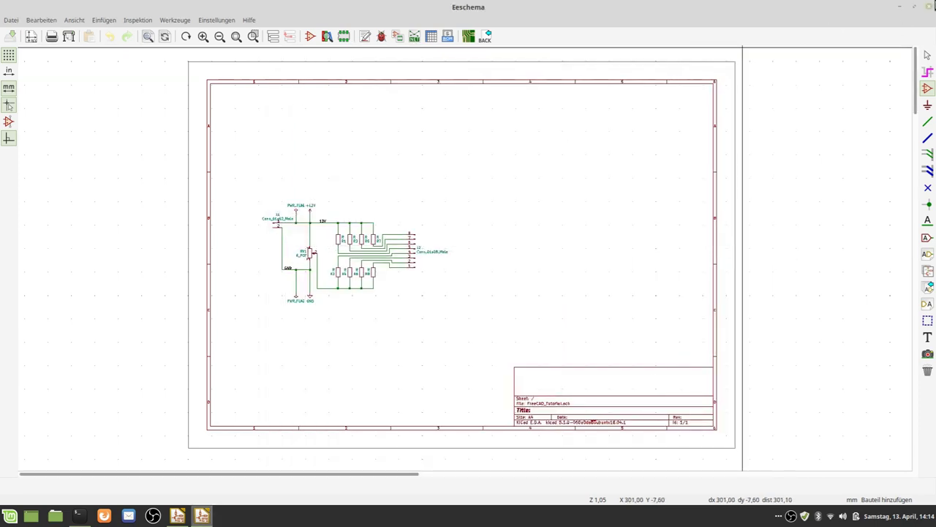
click(929, 8)
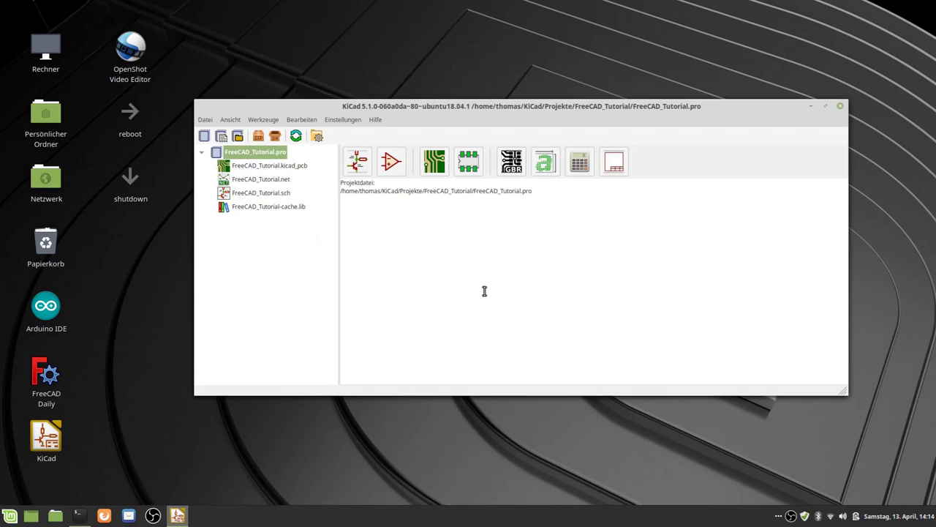
Open the footprint library manager's project-specific table and remove the existing Connector_DIN entry
click(350, 122)
click(356, 167)
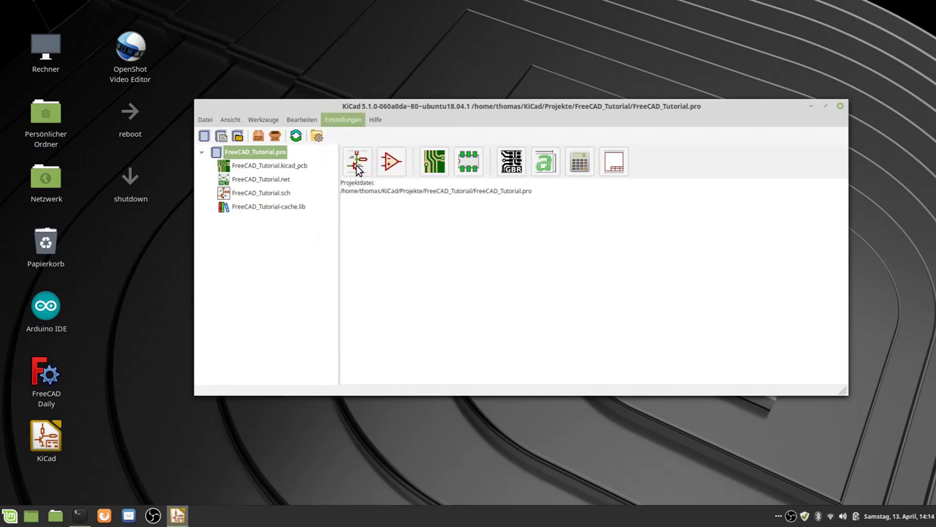
click(373, 120)
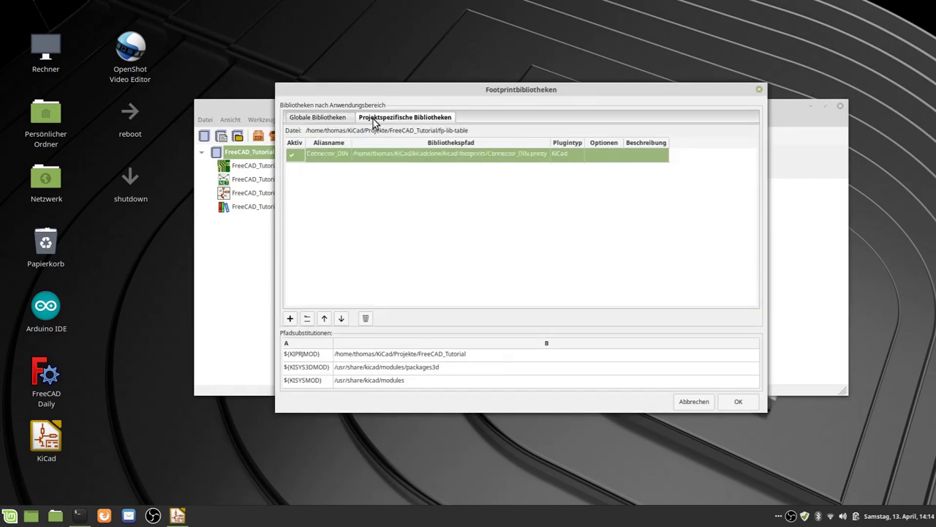
click(366, 319)
Start adding footprint libraries from disk and expand kicadclone's kicad-footprints folder to list its .pretty libraries
click(308, 318)
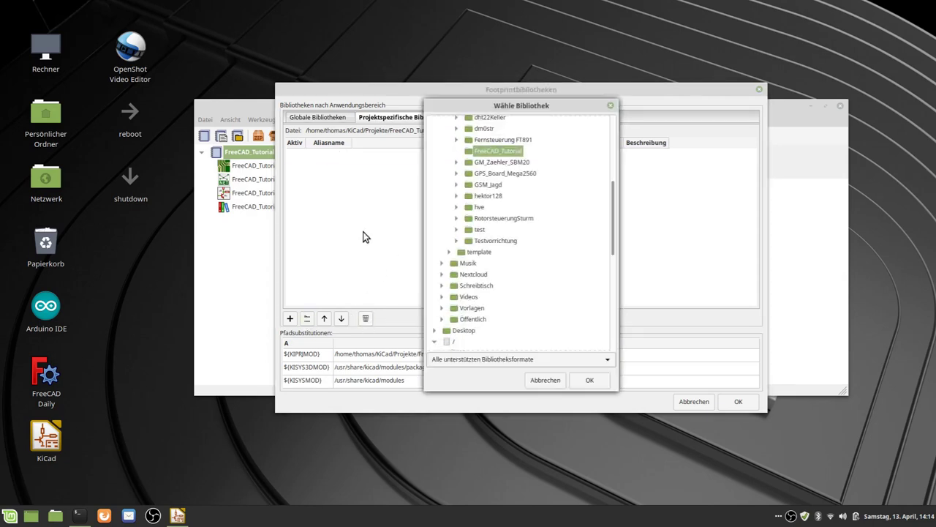
scroll(551, 167, up, 3)
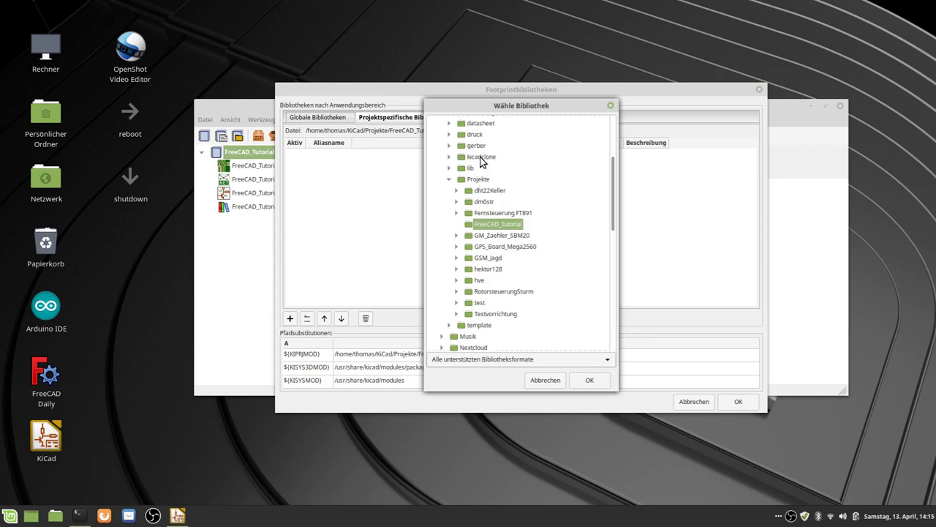
double_click(482, 157)
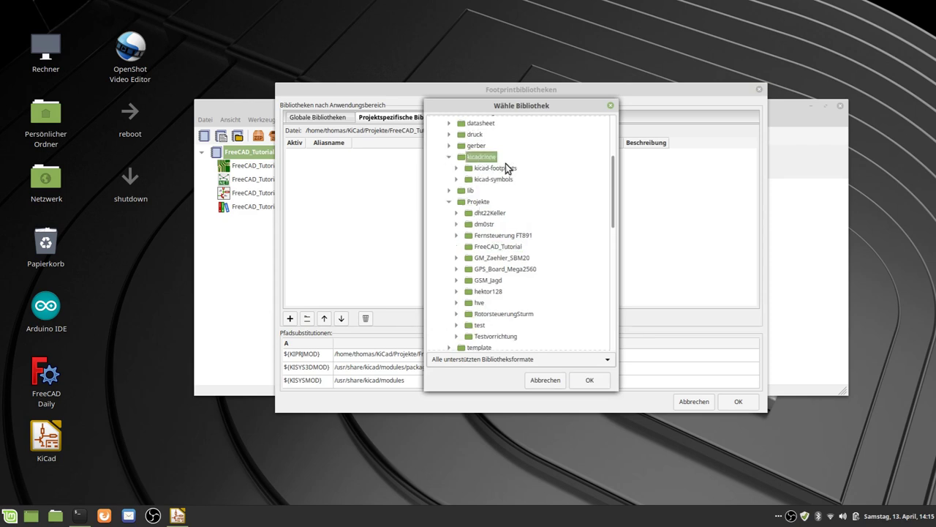
double_click(497, 168)
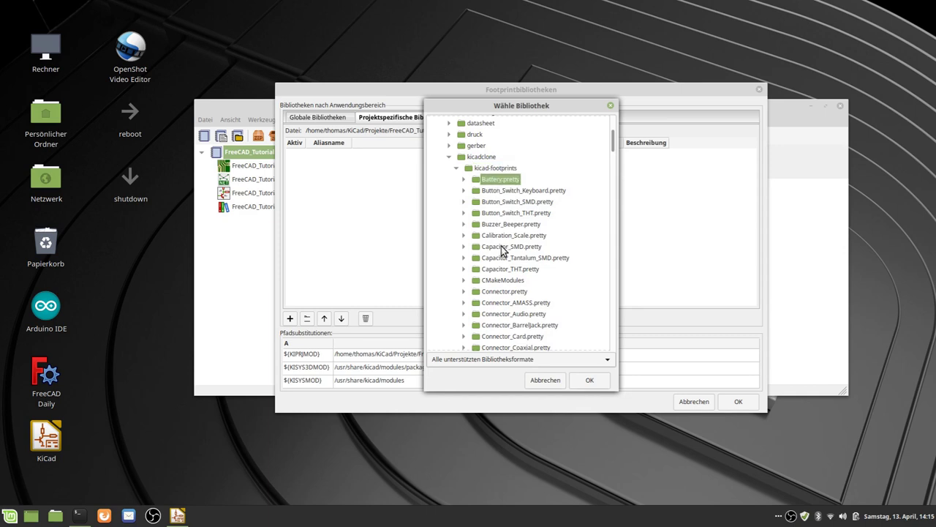
Try selecting a continuous range of libraries from Battery.pretty through Connector_Phoenix_MSTB.pretty in the kicad-footprints folder
shift+click(505, 267)
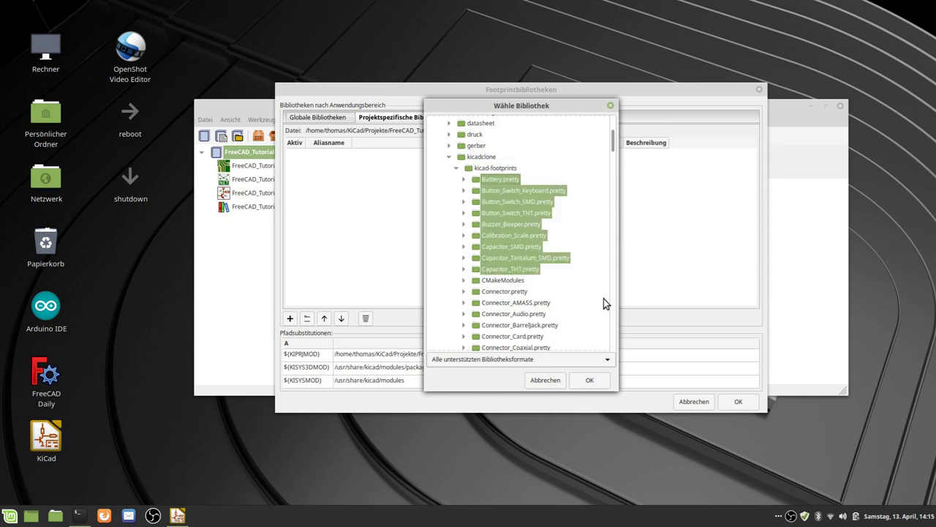
scroll(615, 146, down, 5)
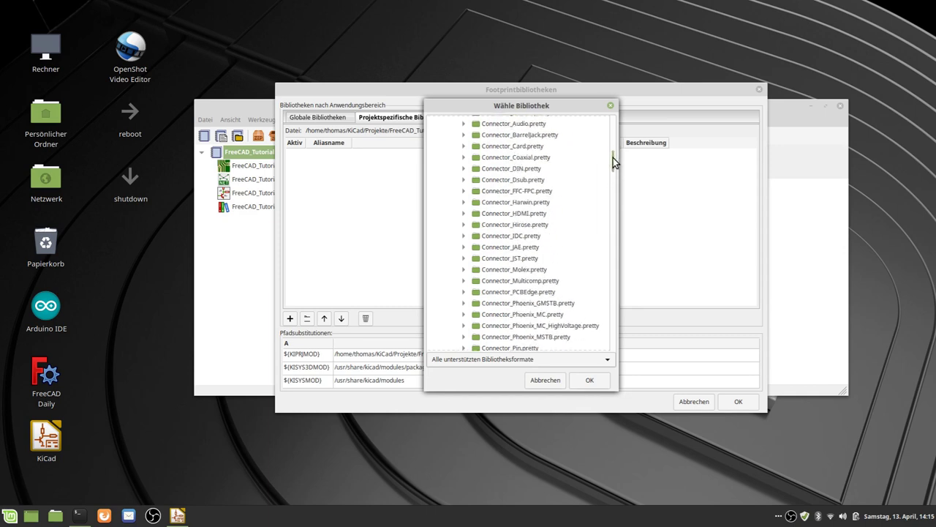
shift+click(524, 338)
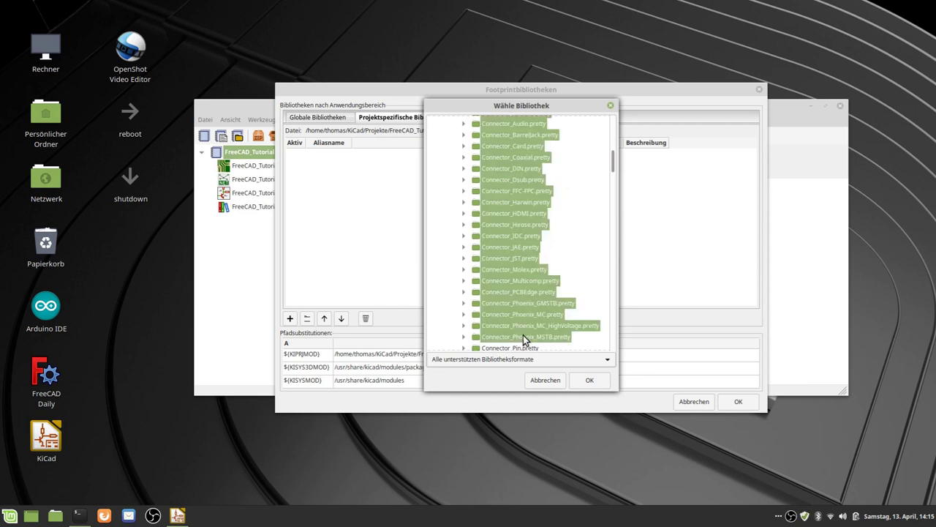
click(524, 327)
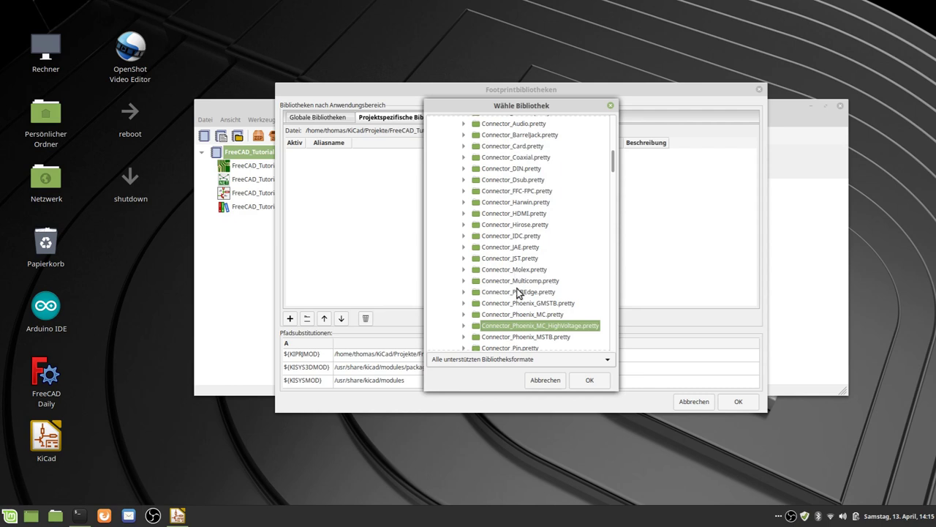
shift+drag(518, 293, 514, 247)
Add Connector_Audio, Connector_Card, Connector_FFC-FPC, Connector_JAE and Connector_Phoenix_MC together to the project's footprint libraries and save the table
click(520, 308)
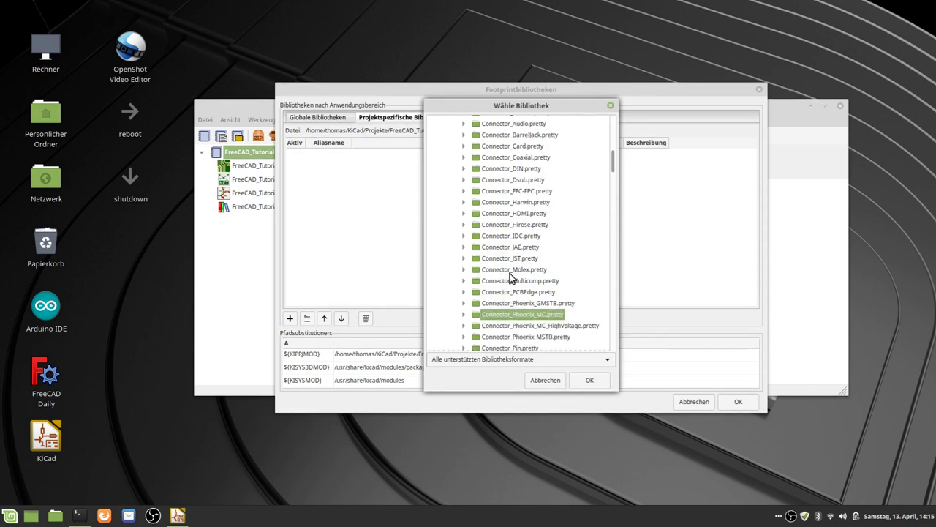
ctrl+click(491, 249)
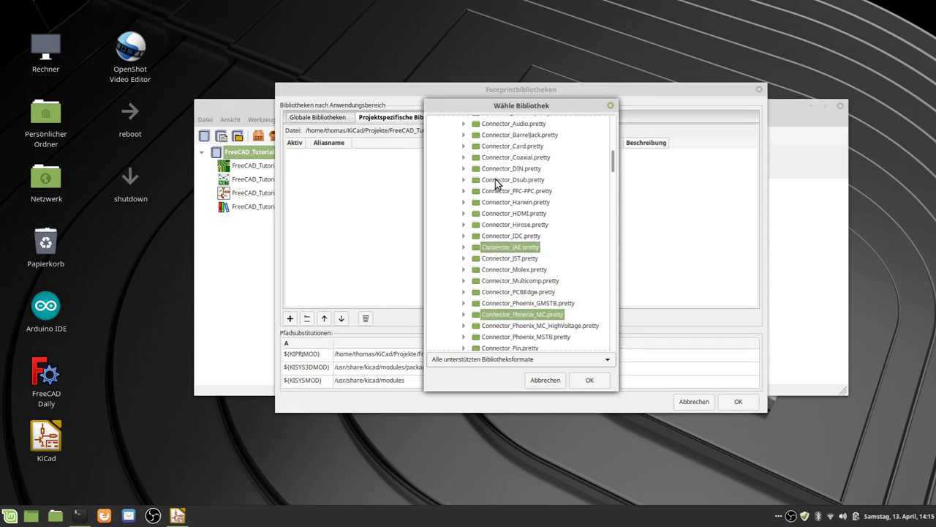
ctrl+click(495, 189)
ctrl+click(502, 146)
ctrl+click(505, 124)
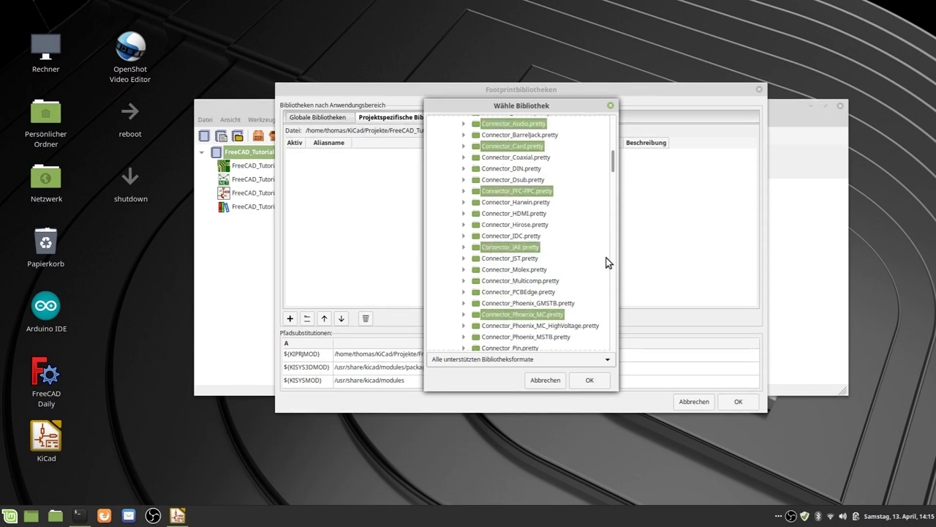
click(604, 378)
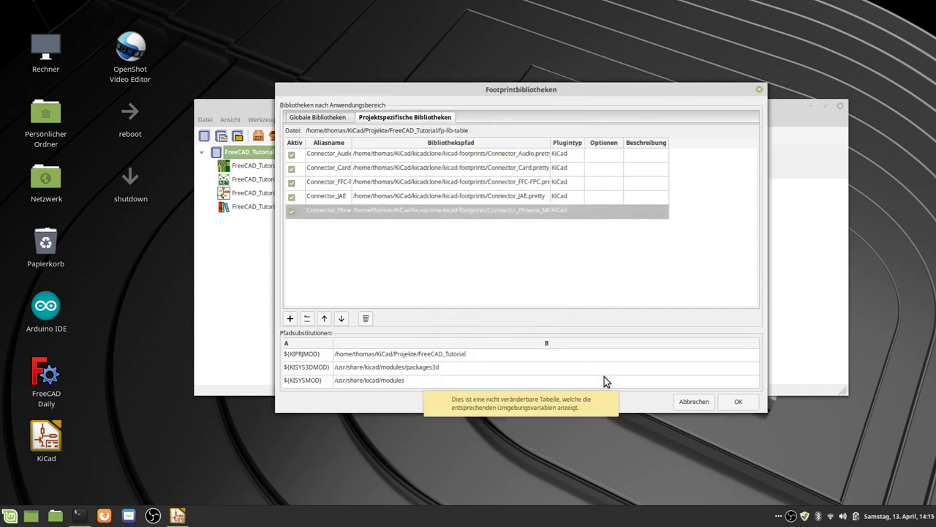
click(742, 401)
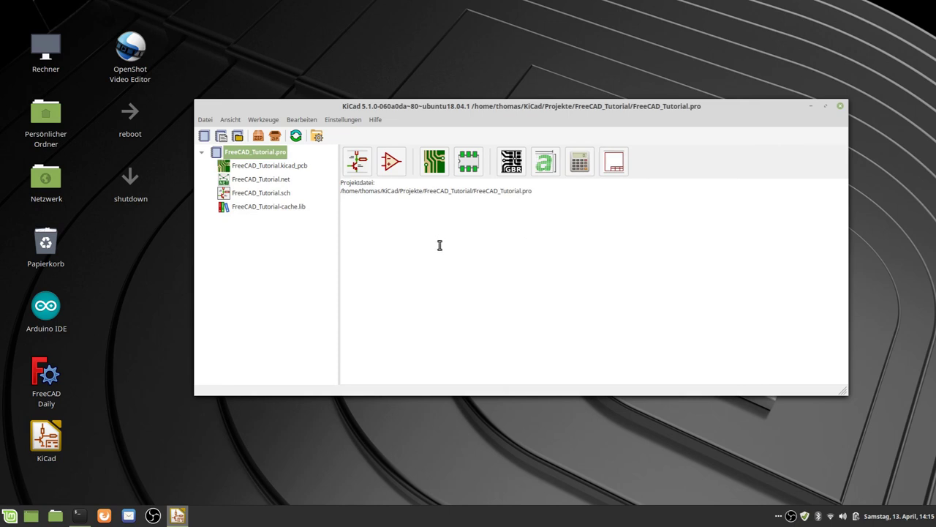
Close the KiCad project manager, switch to the open terminal and end its session with the exit command
click(840, 106)
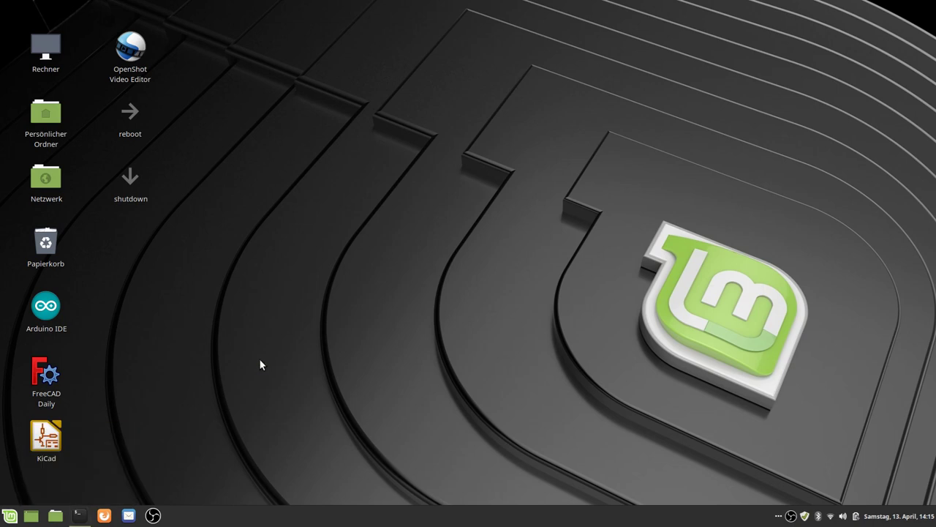
click(80, 515)
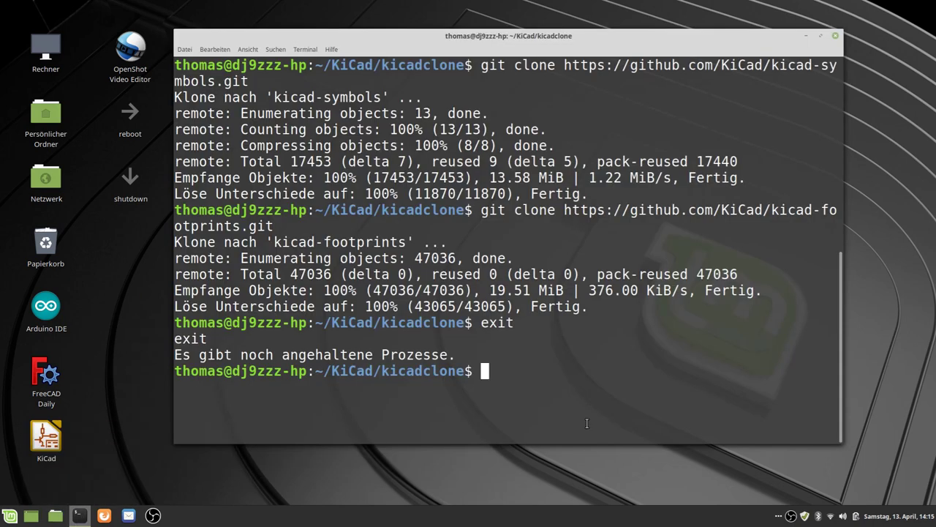
text(exit)
key(Return)
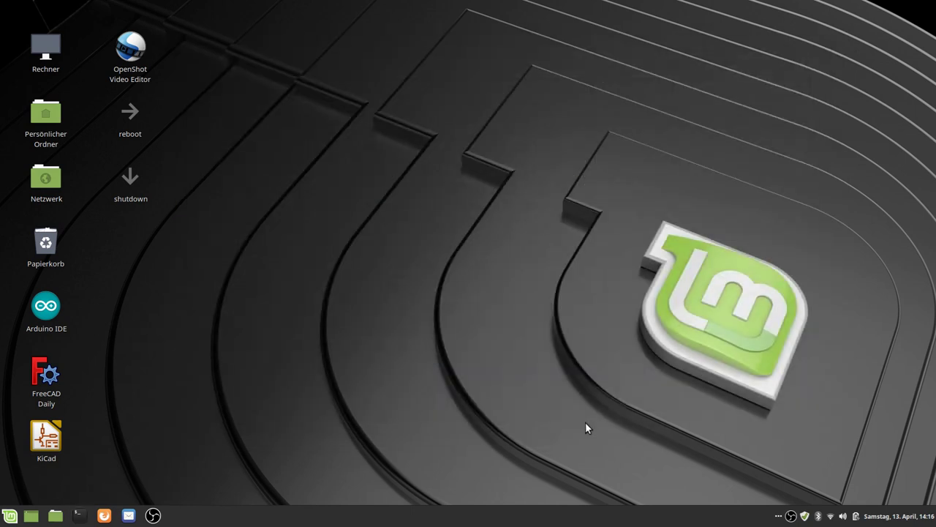